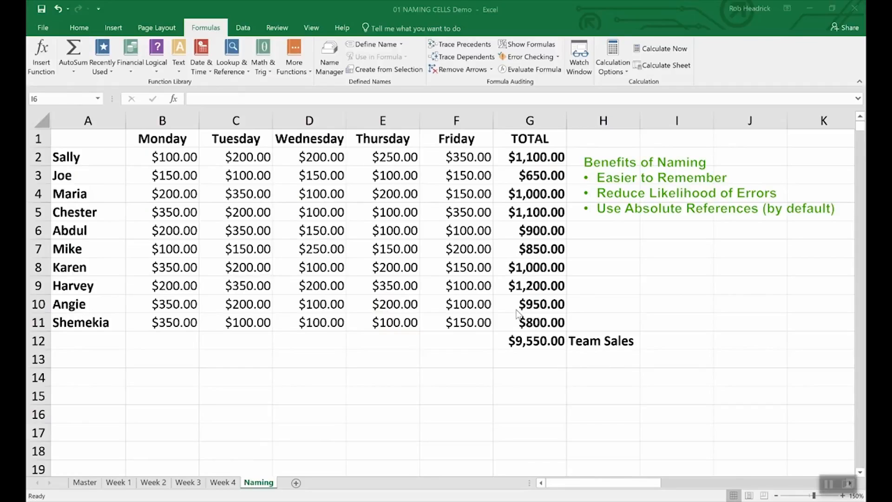
Define the name Team_Sales for the $9,550.00 total in G12 and confirm it in the Name Box.
click(537, 341)
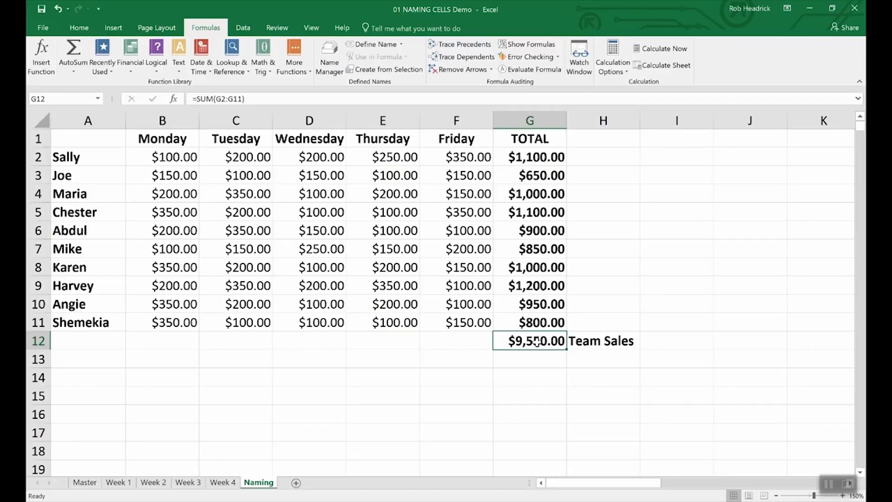
right_click(537, 343)
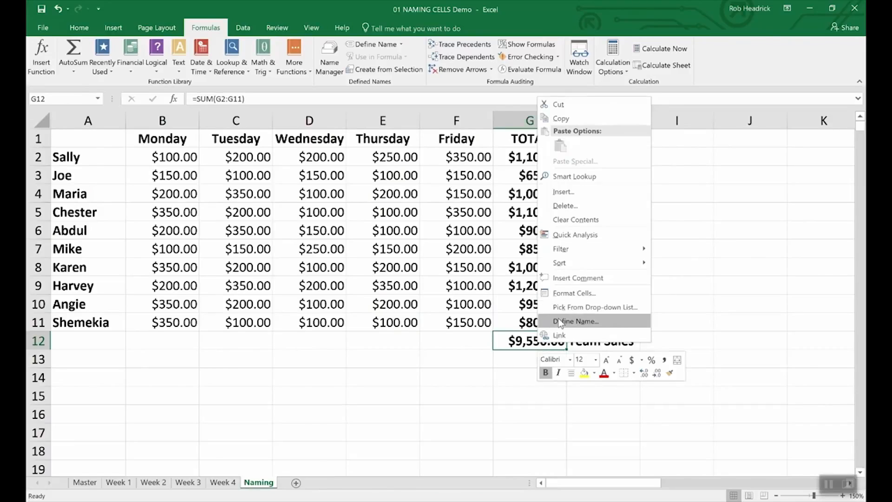
click(561, 323)
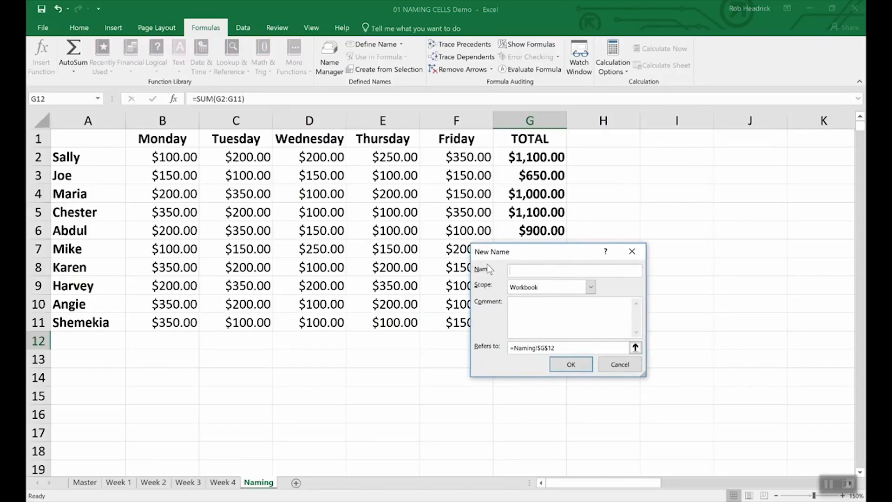
text(Team_Sales)
click(587, 367)
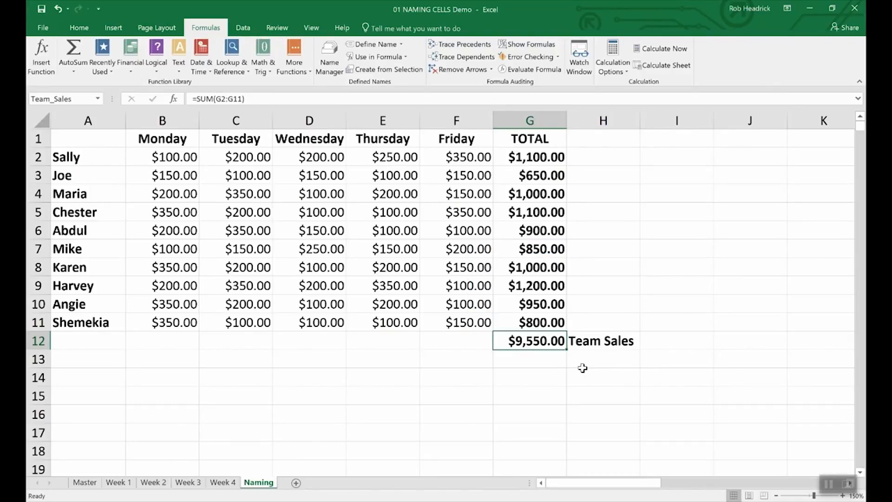
click(78, 100)
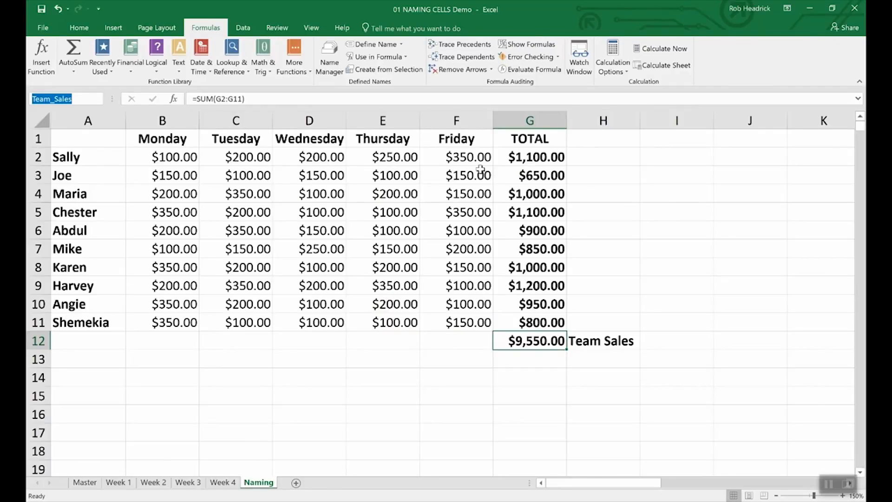
click(540, 155)
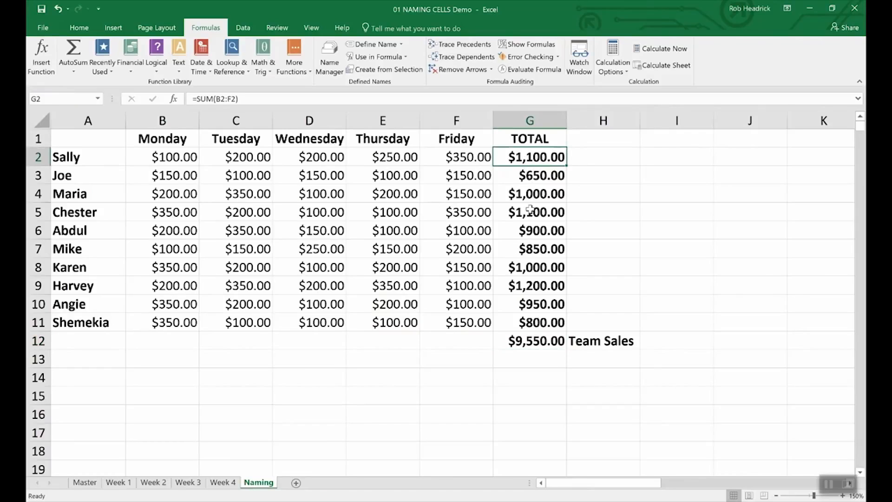
Select the ten totals in G2:G11 and name the range Rep_Sales through the Name Box.
click(583, 194)
click(523, 157)
drag(523, 157, 514, 325)
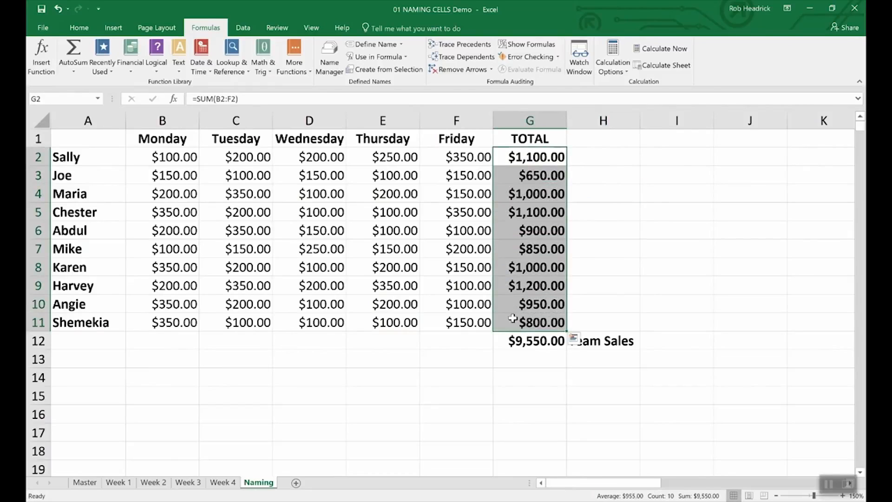
click(69, 98)
text(Rep_Sales)
key(Return)
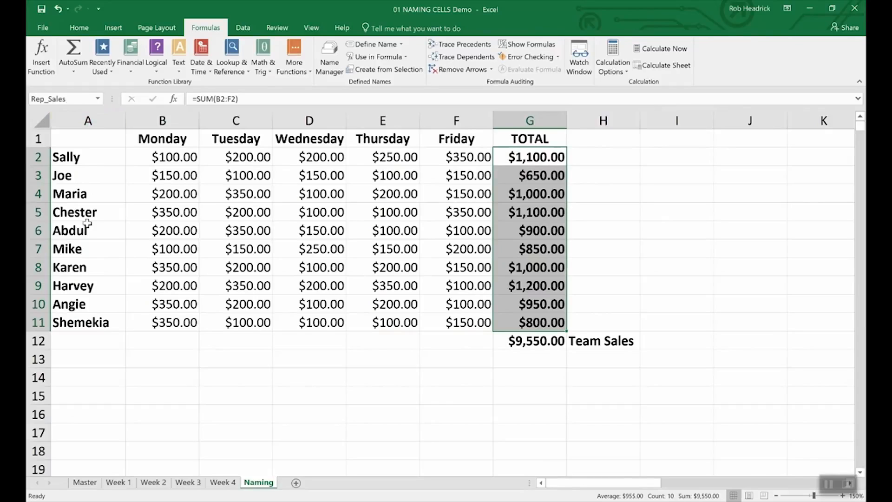
click(529, 361)
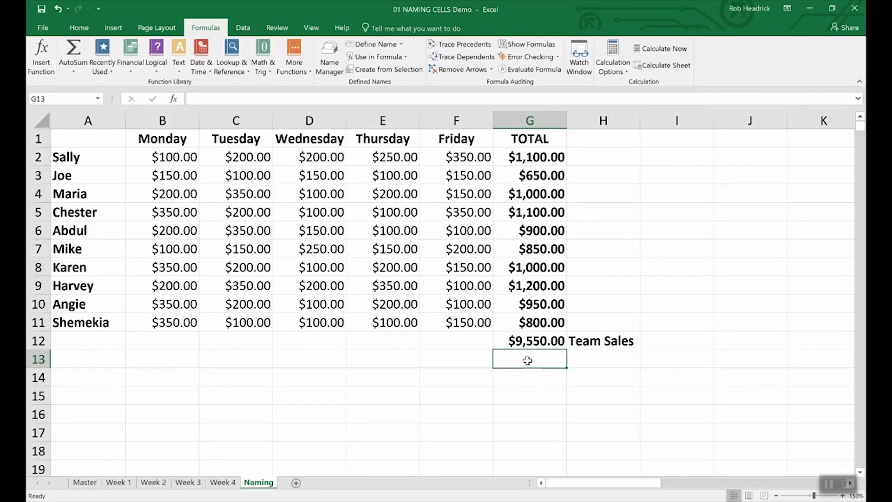
Enter =SUM(Rep_Sales) in G13, then review the workbook's defined names.
text(=()
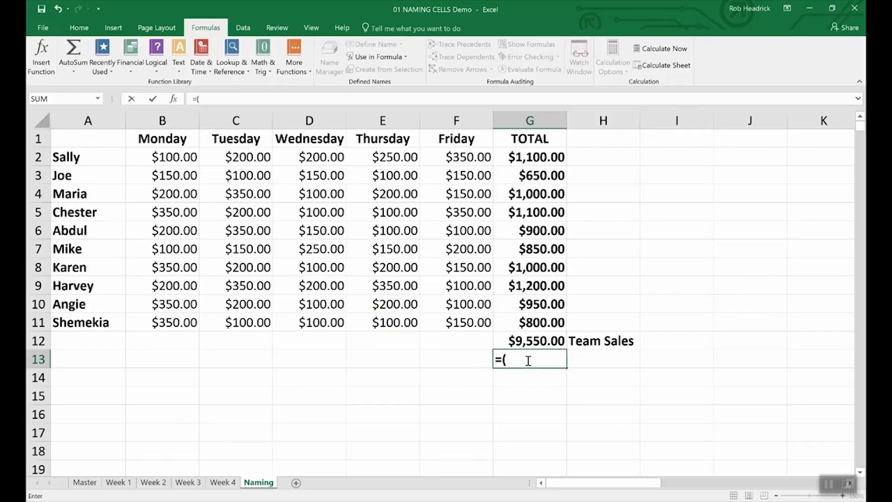
key(BackSpace)
text(Sum)
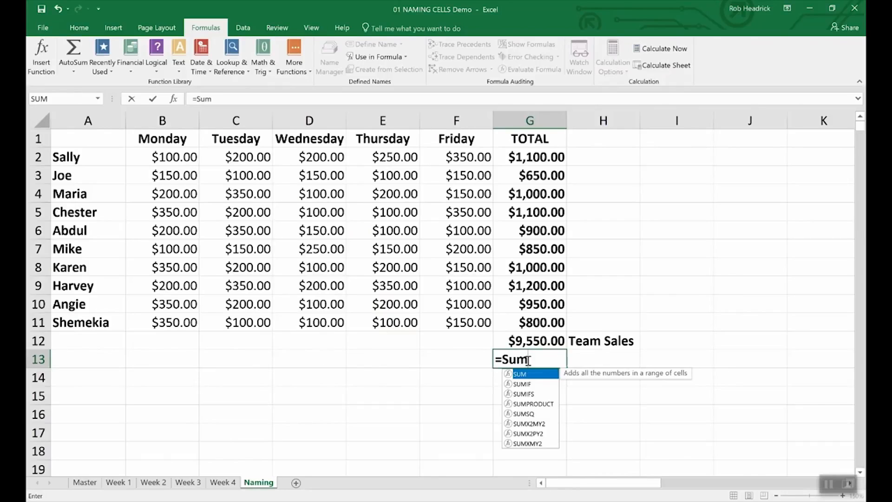
text((Re)
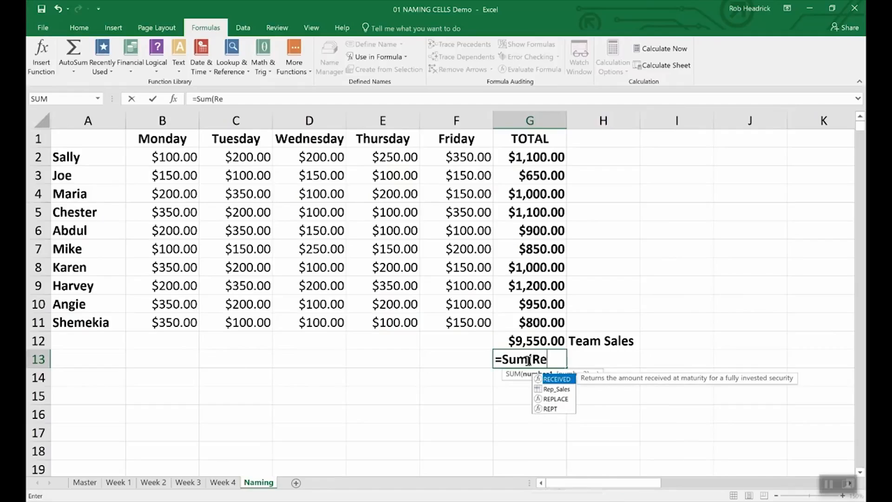
text(p)
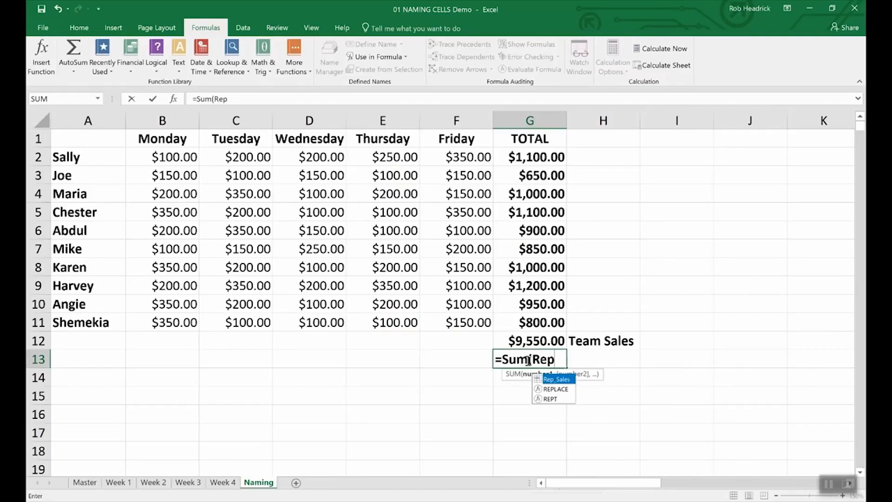
double_click(557, 380)
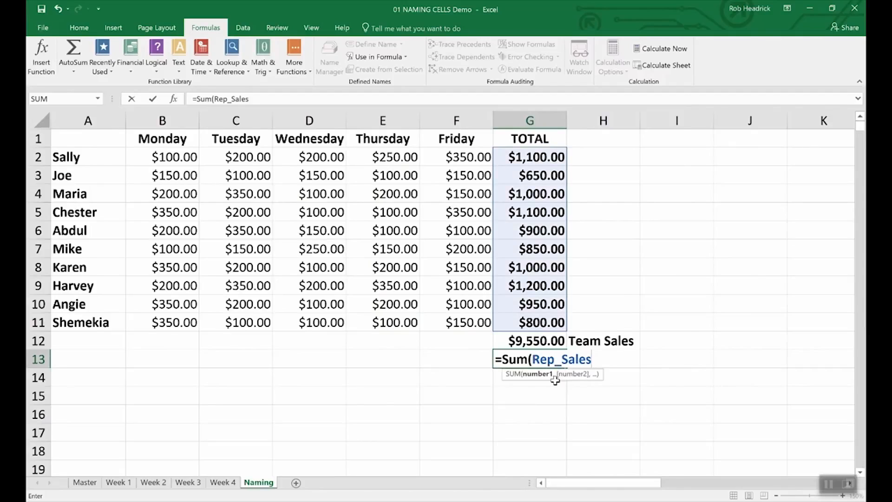
key(Return)
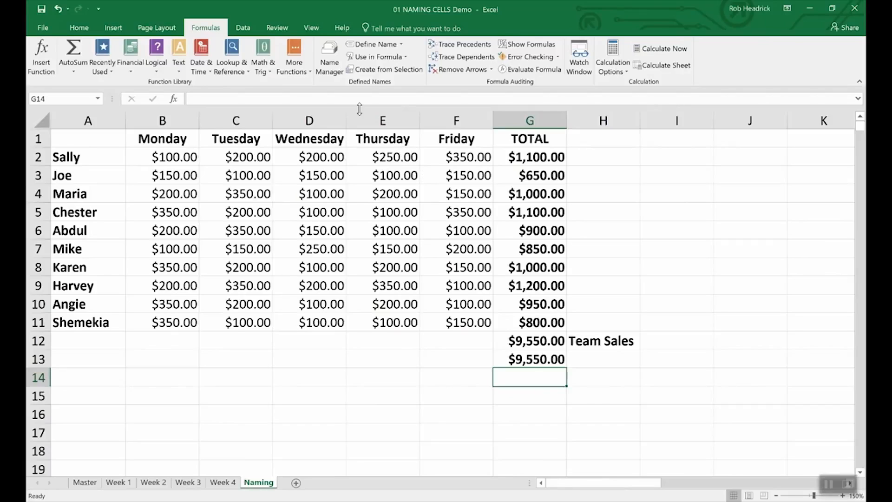
click(330, 51)
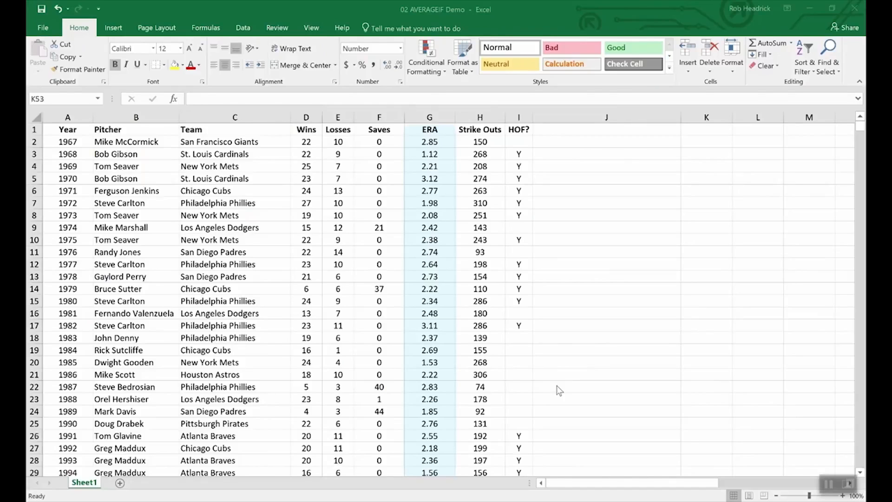
scroll(567, 395, down, 20)
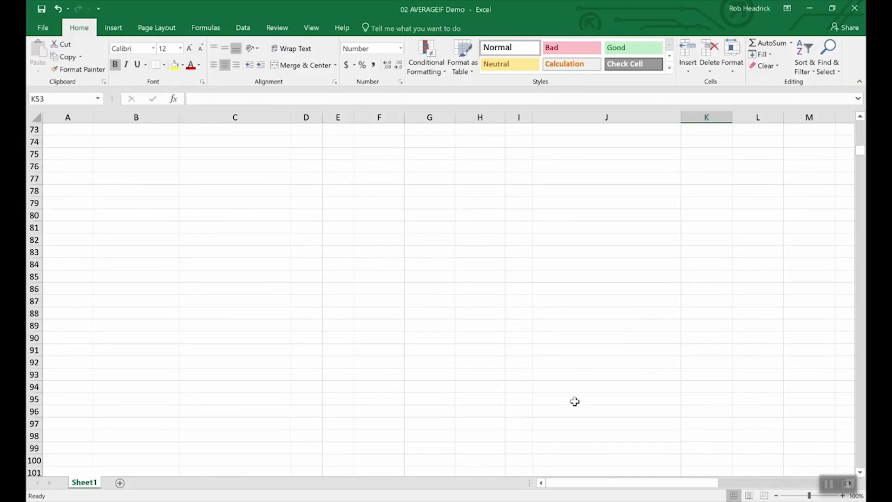
scroll(575, 401, up, 12)
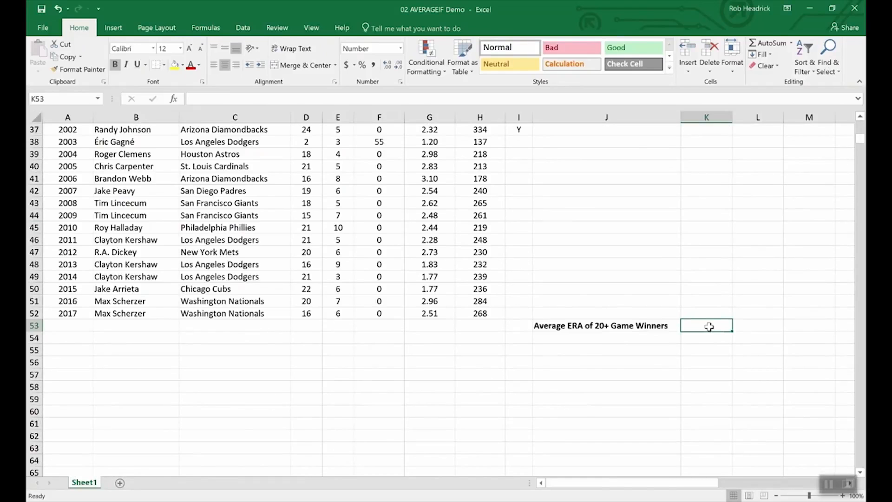
text(=)
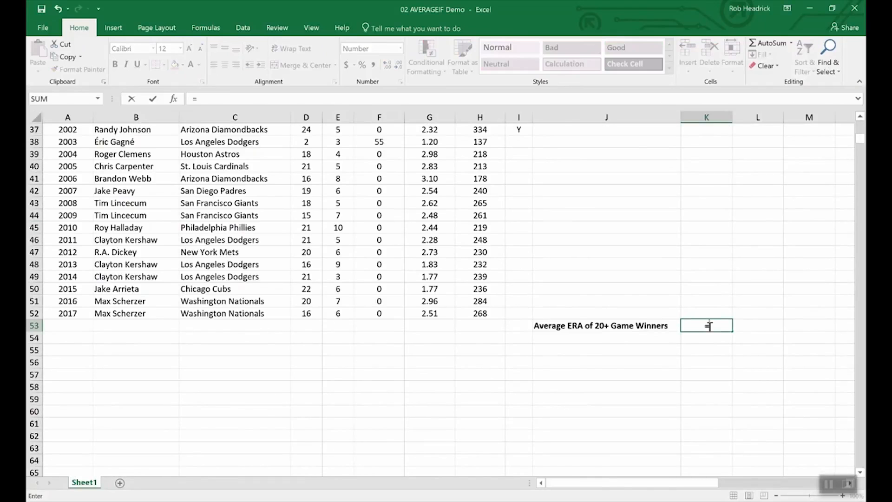
text(average)
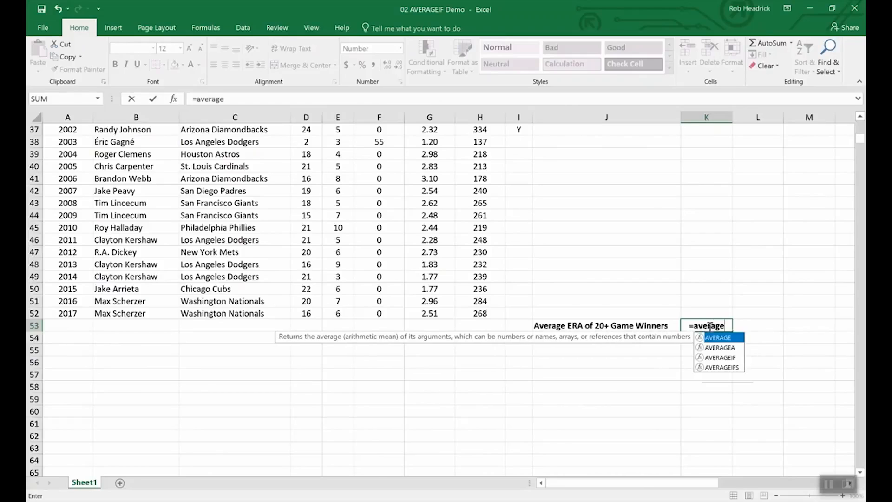
text(if()
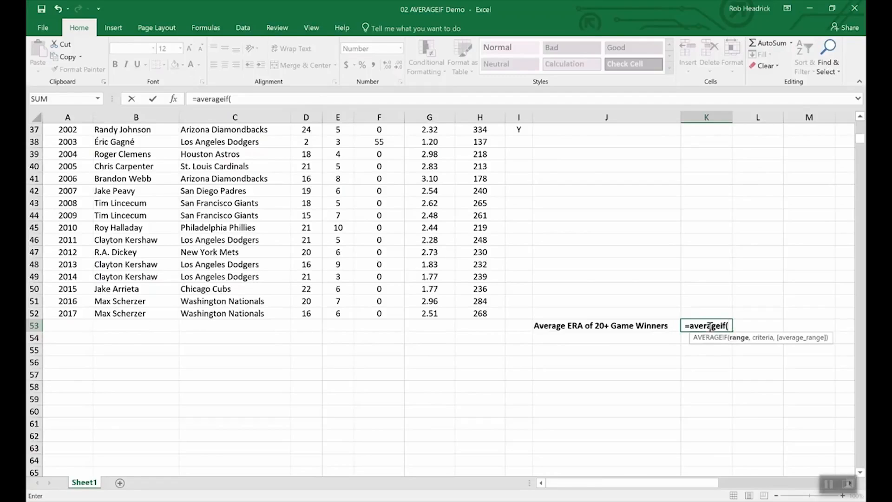
text(win)
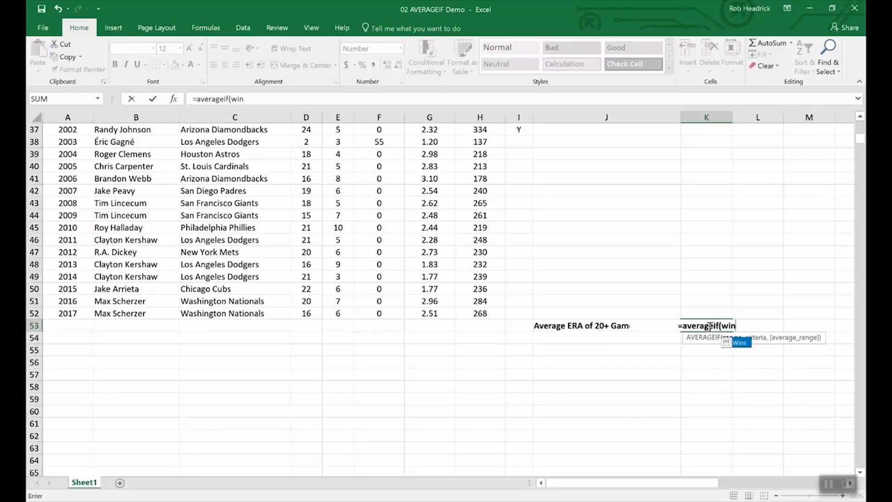
text(s,)
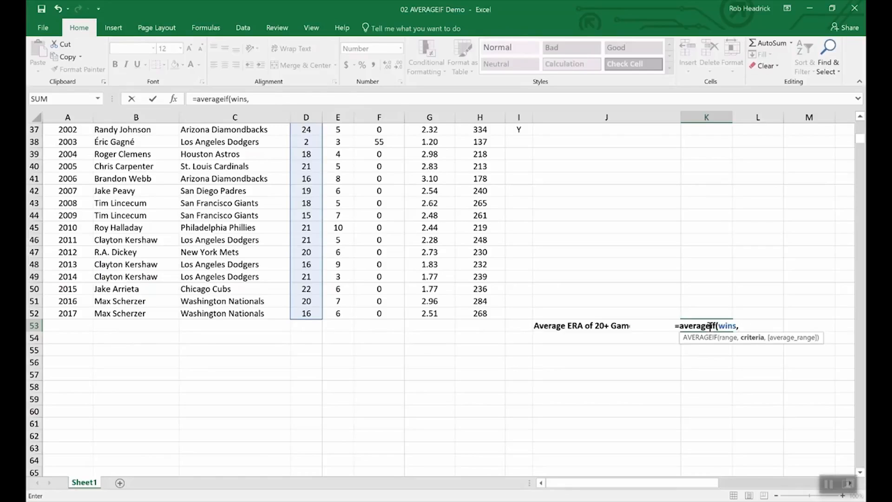
text(")
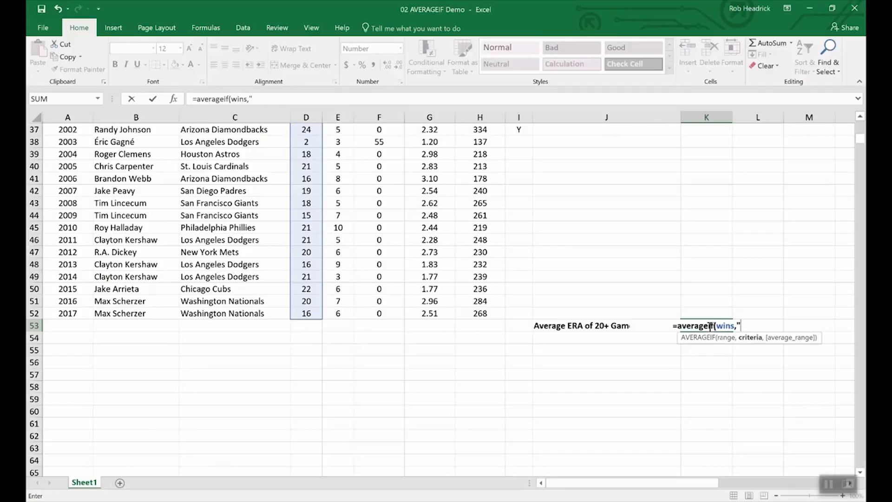
text(>19",)
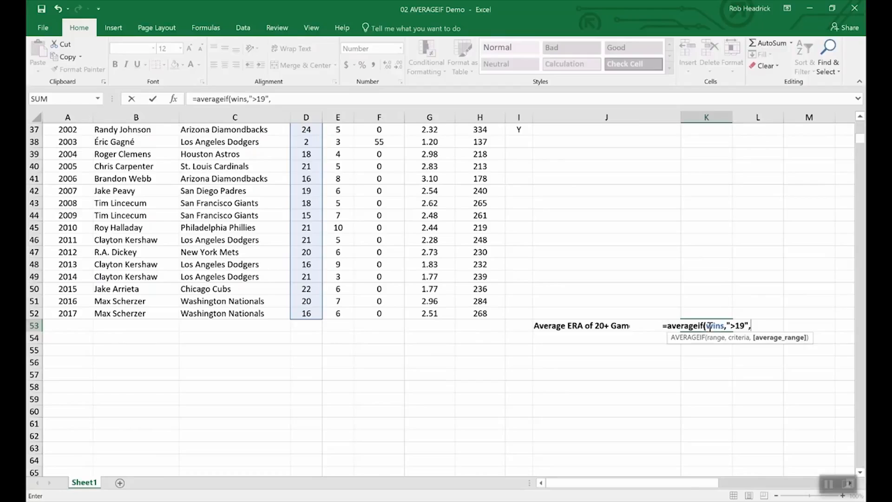
text(era)
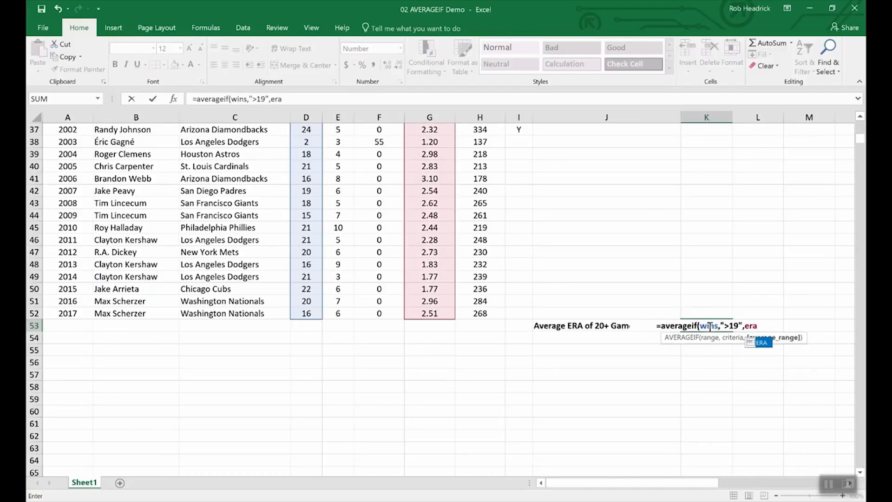
key(Return)
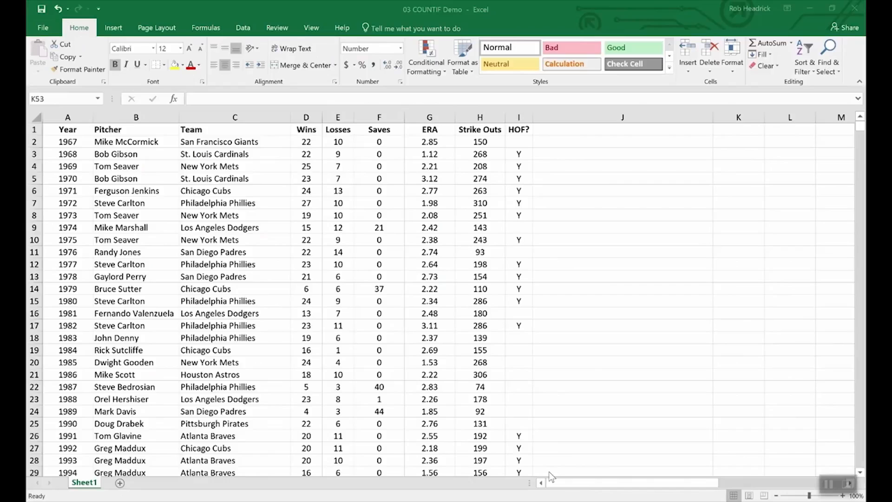
Begin =COUNTIF( in K53 beside the Cy Young winners label.
scroll(603, 389, down, 16)
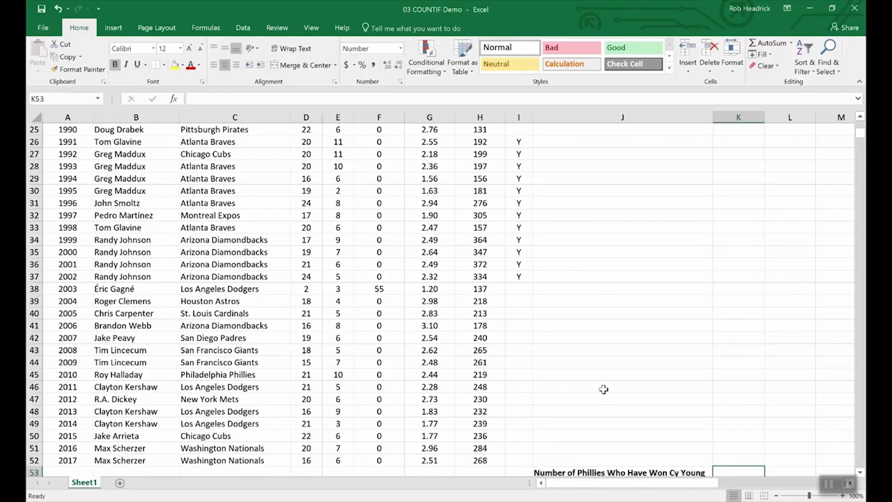
scroll(633, 364, up, 4)
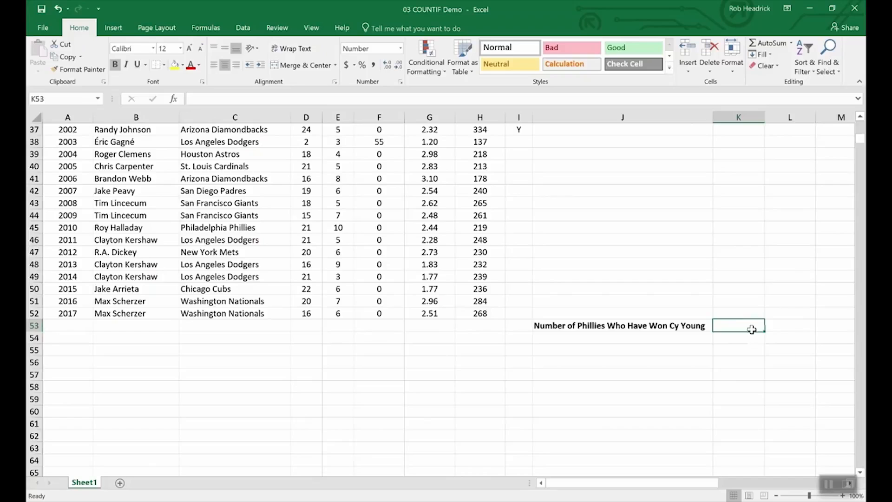
text(=COUNTIF()
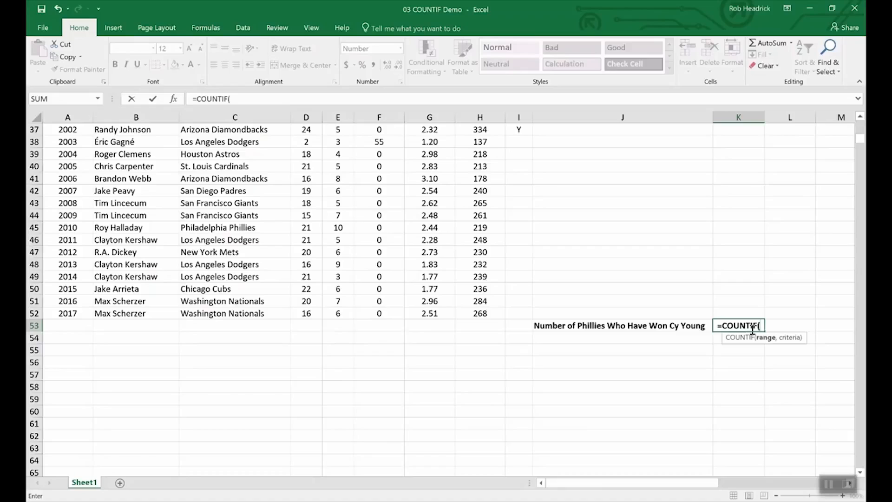
Complete K53 as =COUNTIF(team,"Philadelphia Phillies") to count the Phillies entries, giving 7.00.
text(team,"P)
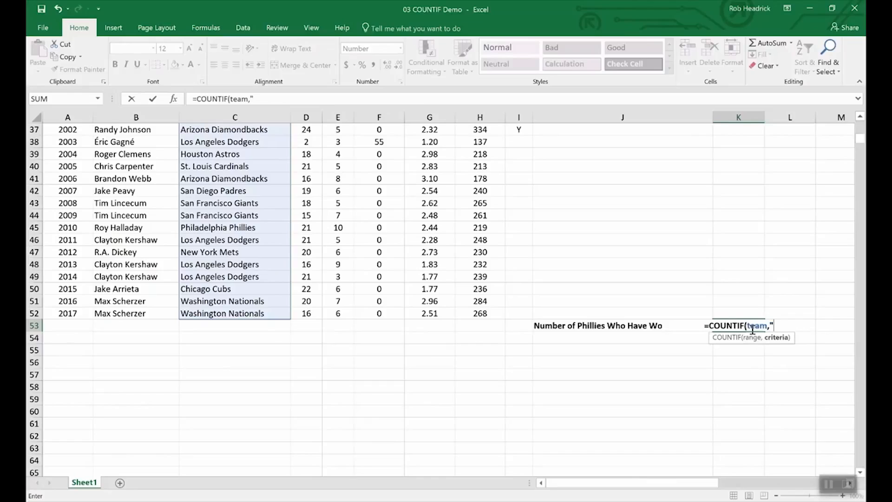
text(hill)
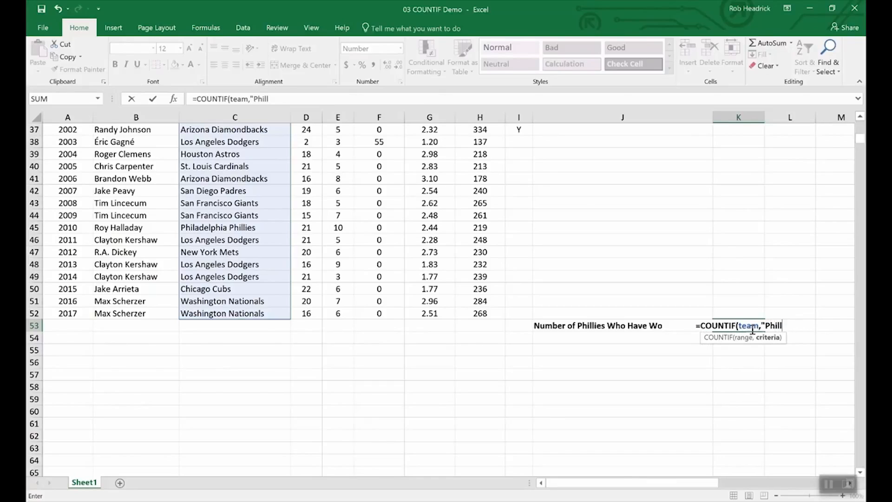
key(BackSpace)
text(adelphia Phillie)
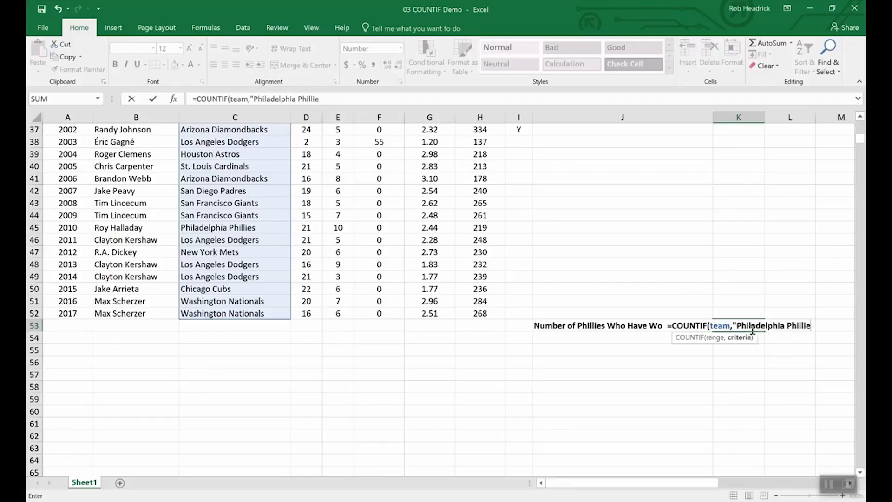
text(s)
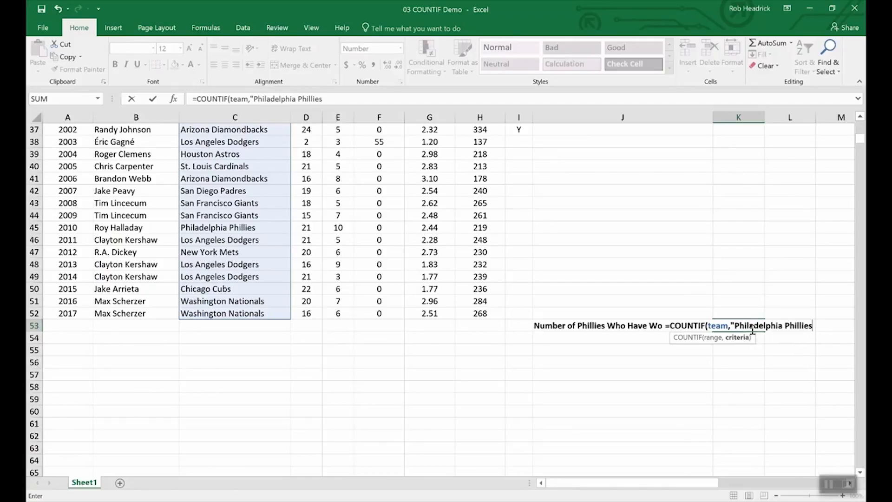
text(")
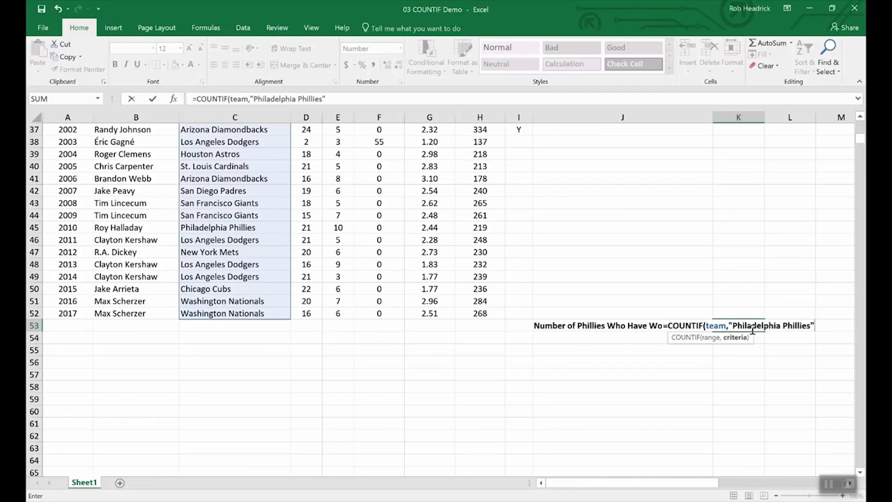
key(Return)
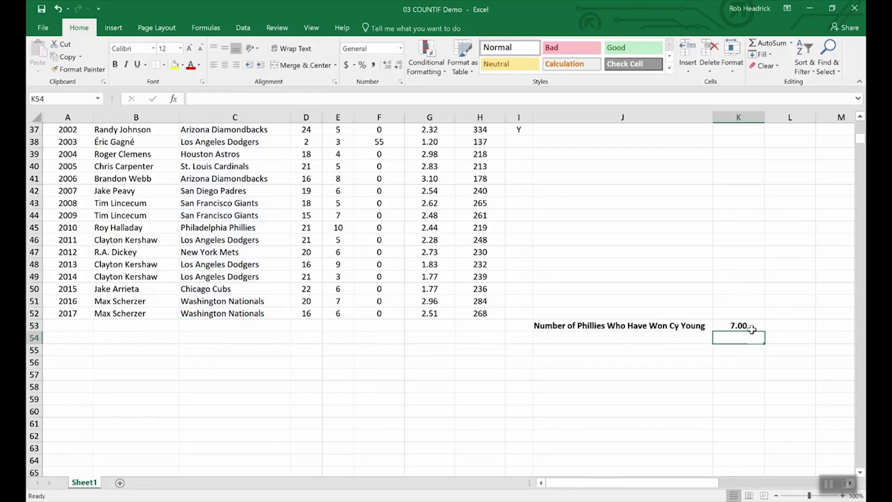
Scroll through the pitcher statistics table to review its data.
scroll(249, 390, up, 4)
scroll(249, 390, up, 8)
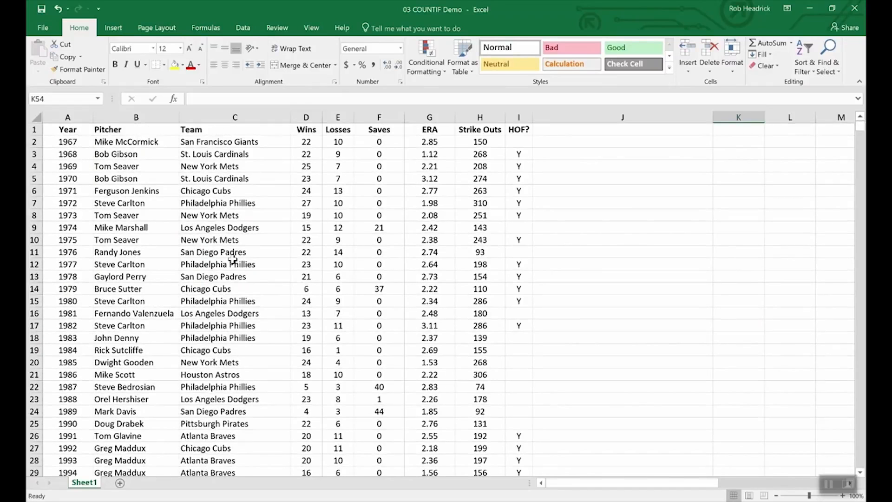
scroll(232, 260, down, 4)
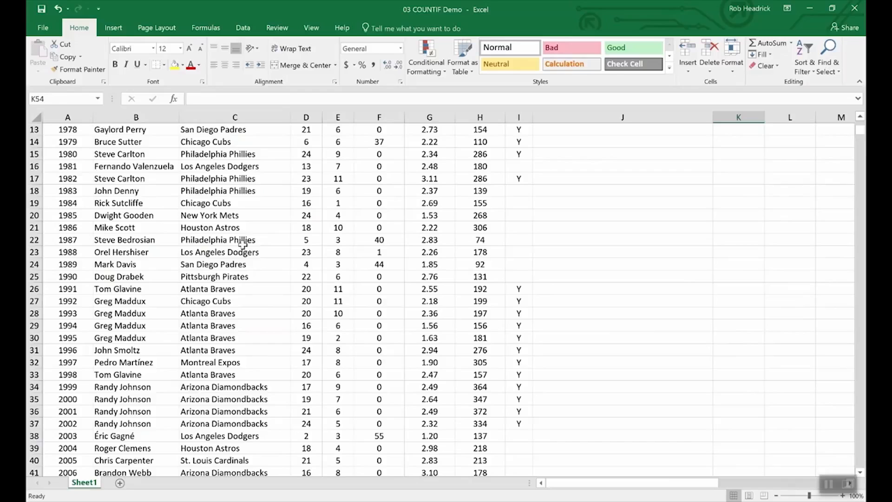
scroll(253, 309, down, 4)
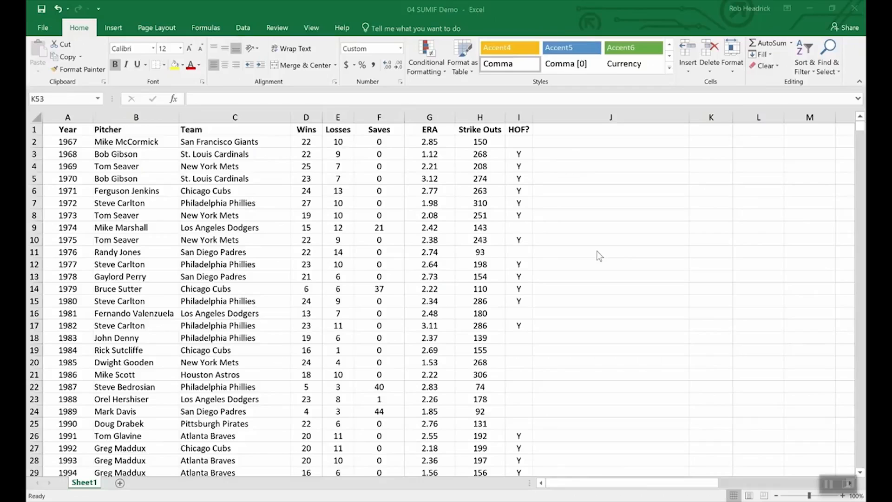
Enter =SUMIF(hof,"Y",Strike_Outs) in K53 to total Hall of Fame strike outs, 5,931.
scroll(630, 316, down, 16)
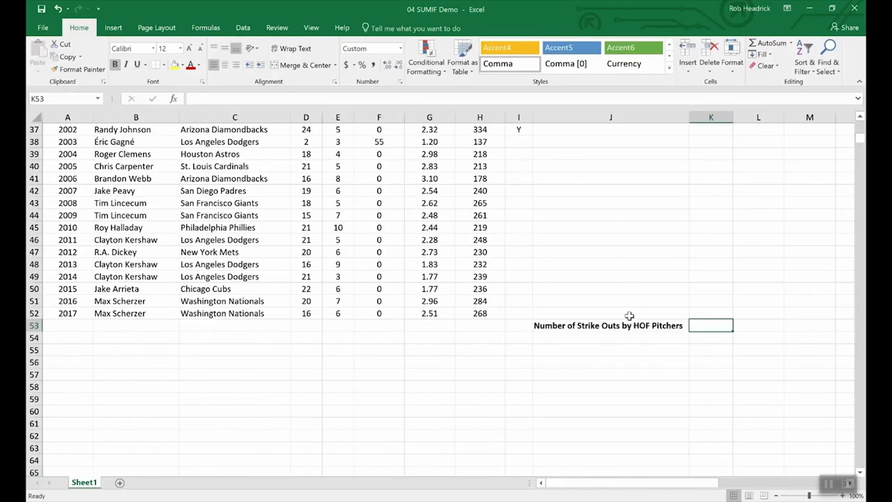
scroll(629, 316, up, 3)
scroll(683, 333, up, 4)
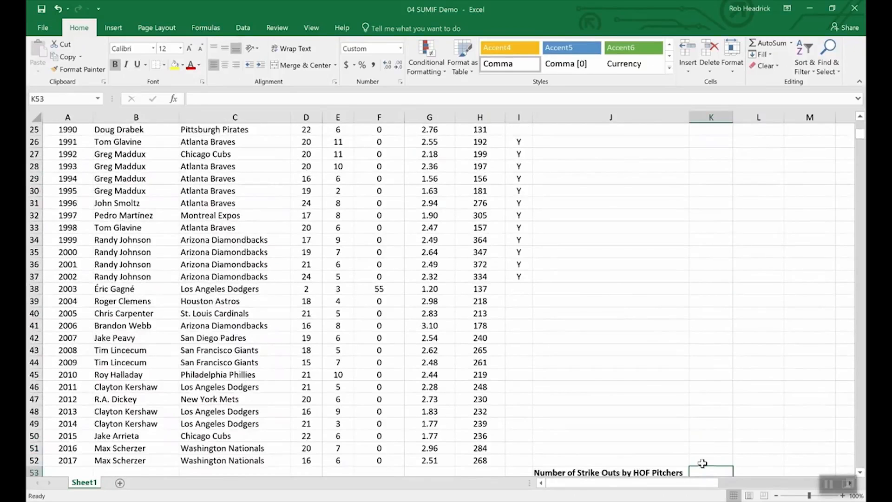
scroll(697, 430, down, 4)
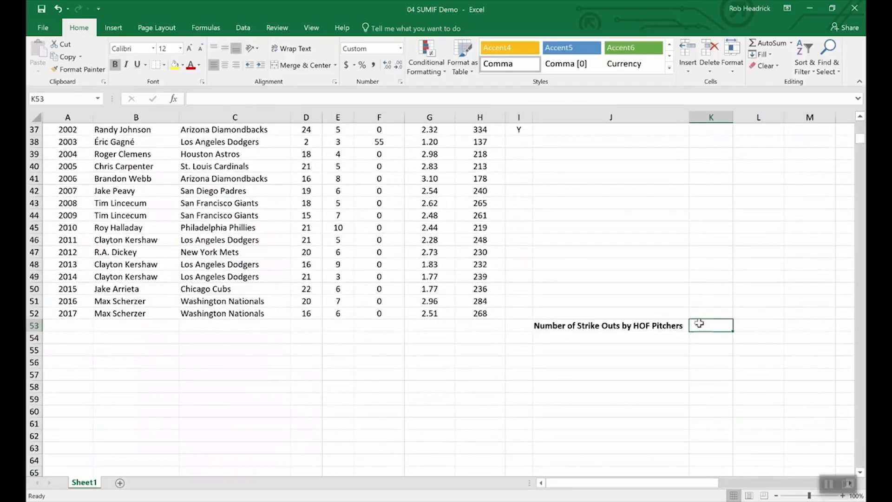
text(=)
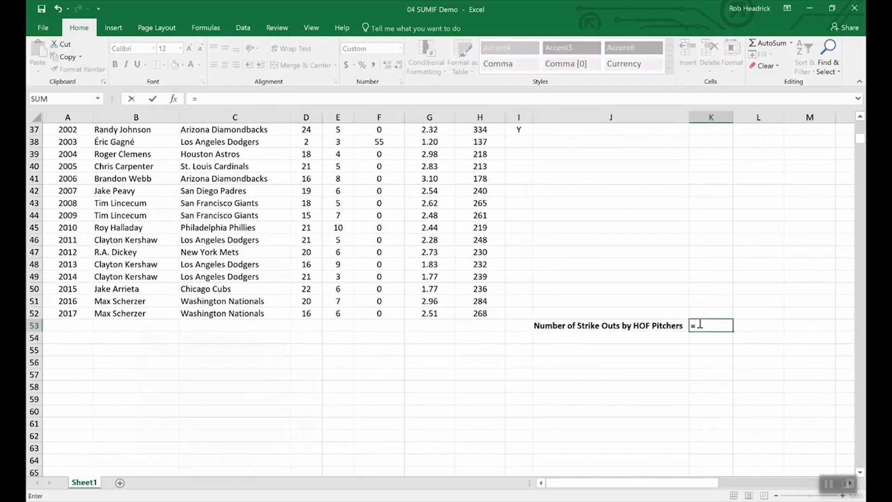
text(sumin)
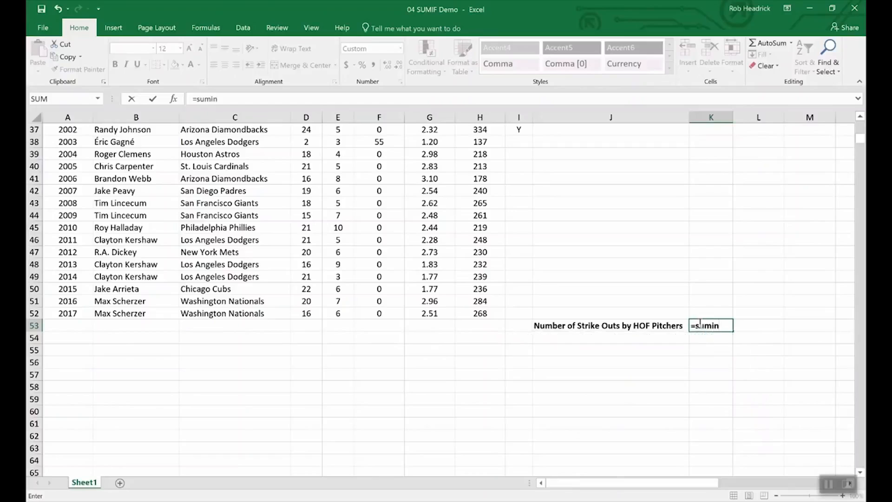
key(BackSpace)
text(f)
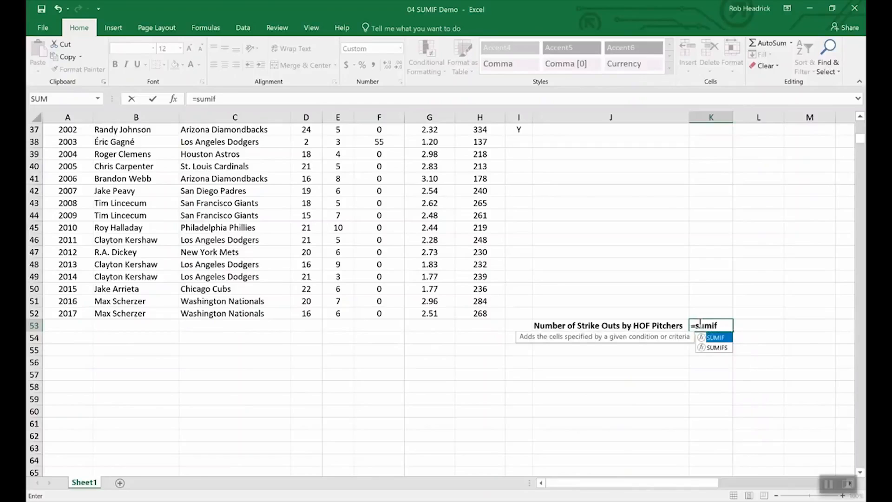
text(()
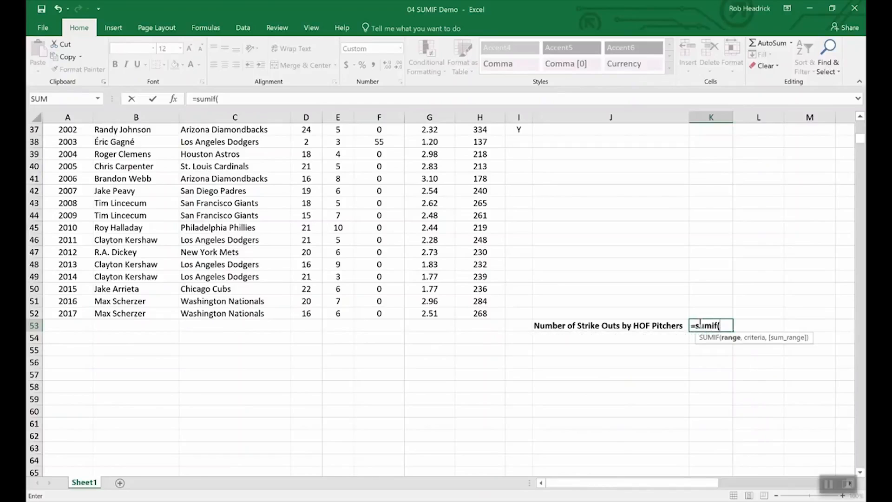
text(ho)
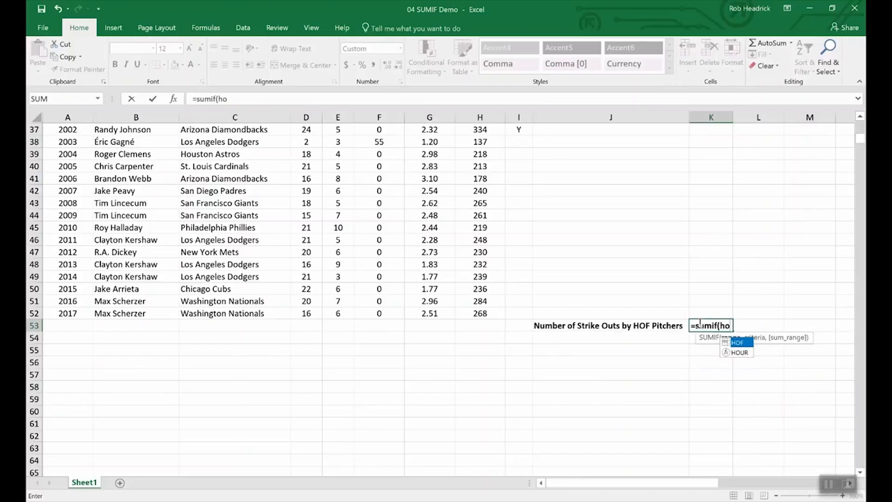
text(f,)
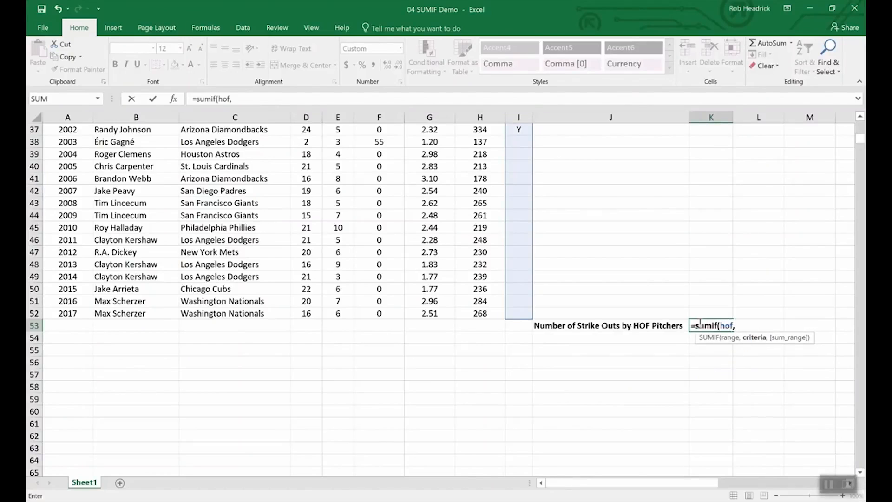
text("Y",)
text(str)
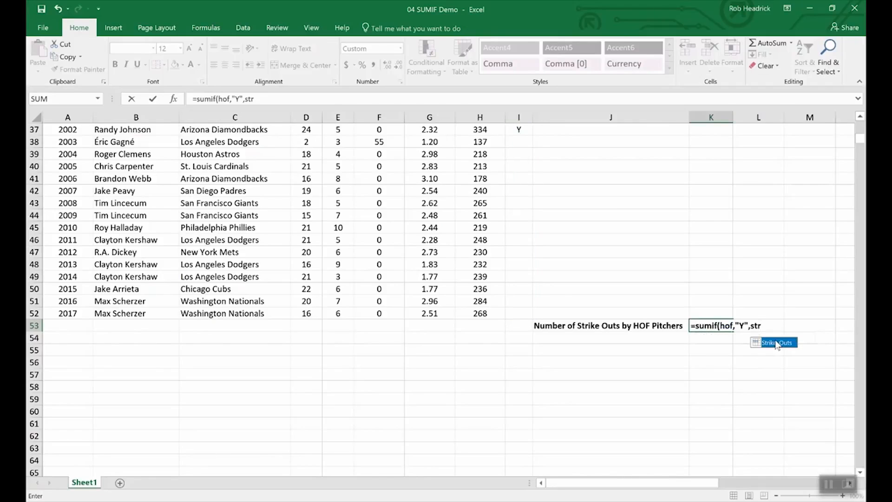
double_click(776, 343)
key(Return)
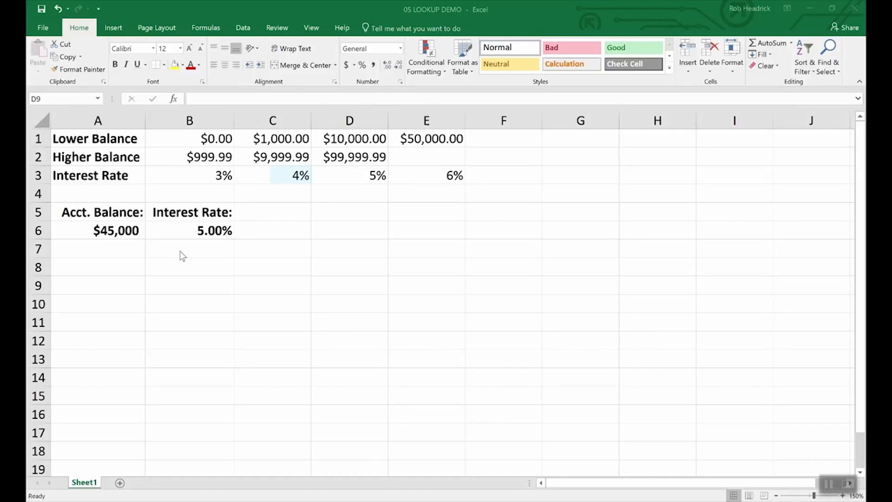
Inspect the account balance in A6 and the lookup formula behind its interest rate.
click(116, 229)
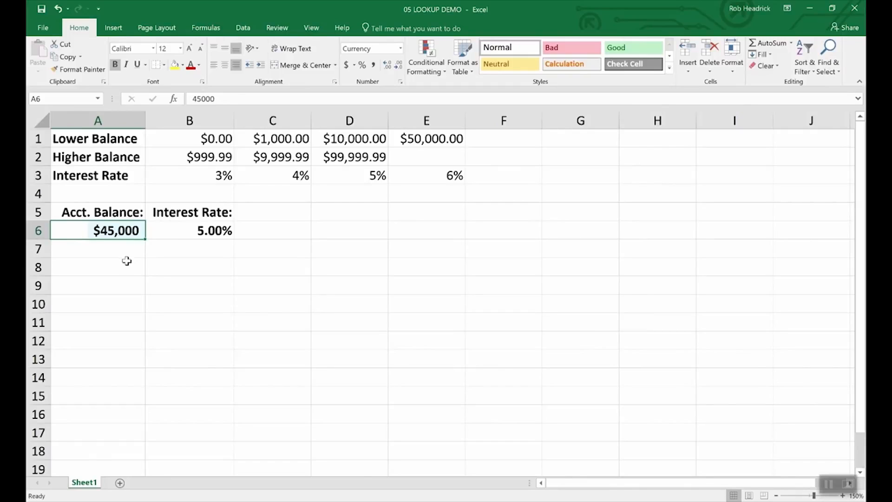
click(215, 231)
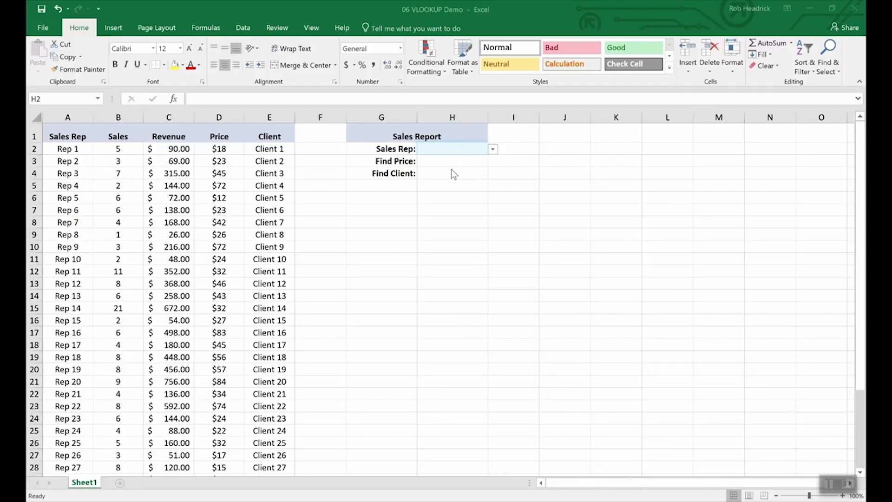
Choose Rep 16 from the Sales Rep dropdown list in H2.
click(493, 149)
scroll(493, 206, down, 5)
scroll(434, 175, up, 1)
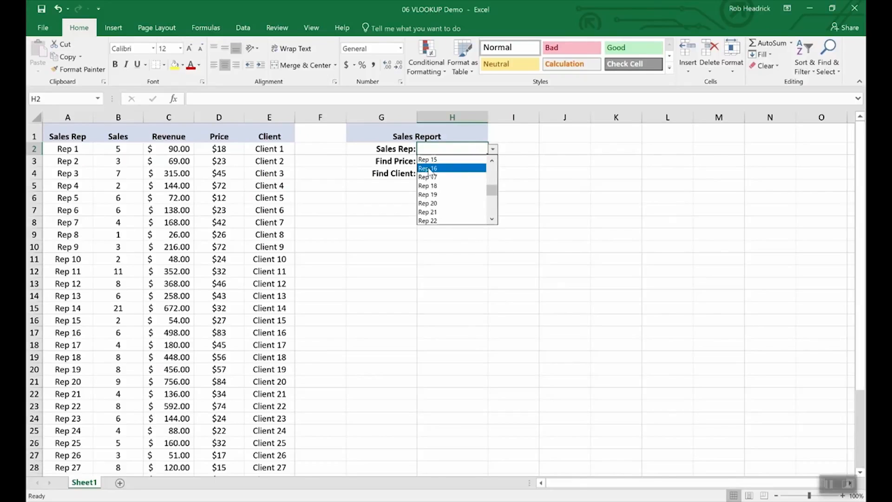
click(433, 169)
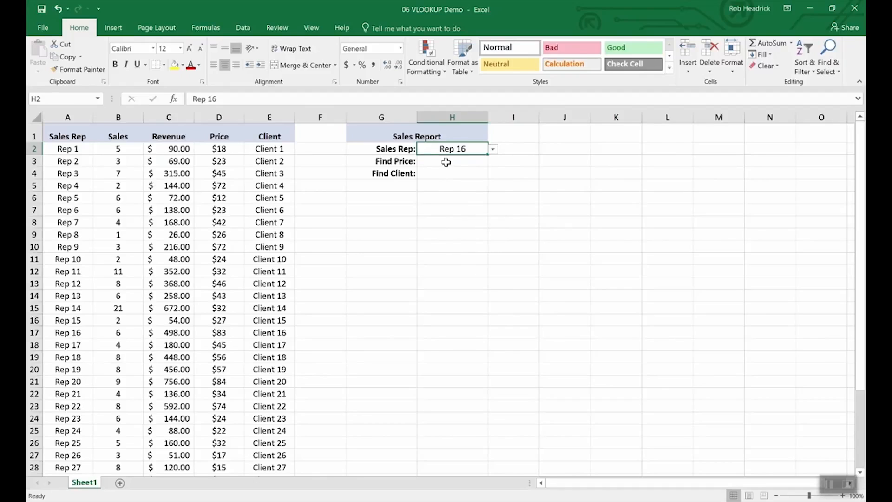
click(446, 162)
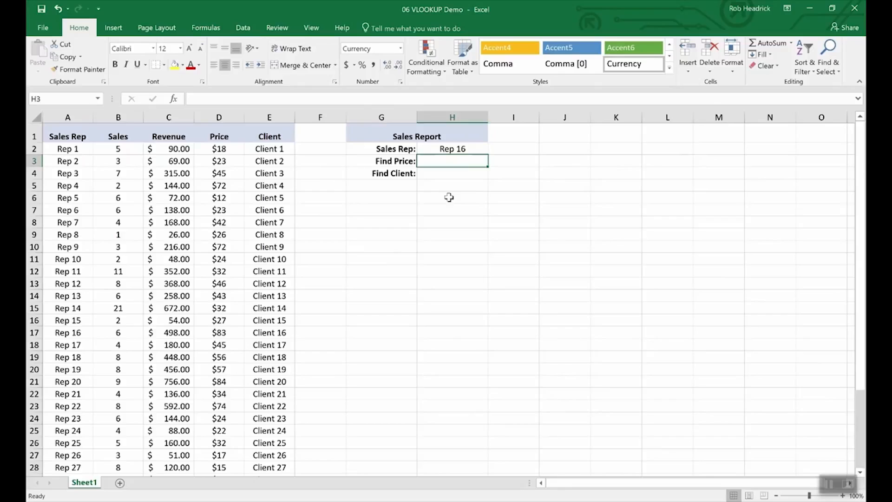
Enter =VLOOKUP(H2,A2:E36,4,FALSE) in H3 to return Rep 16's price of $83.00.
text(=)
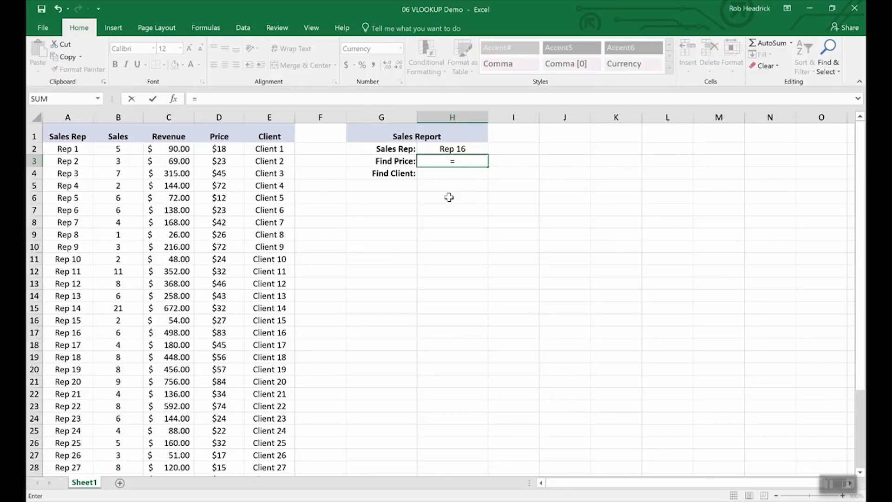
text(vlook)
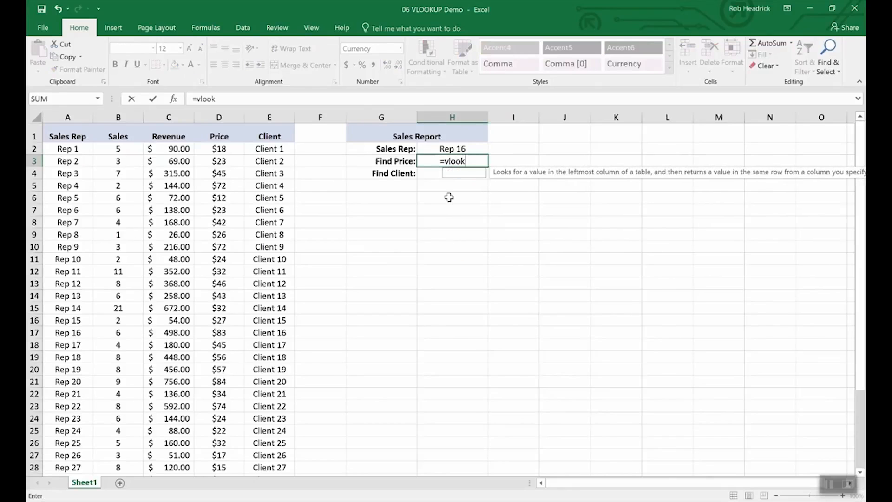
text(up()
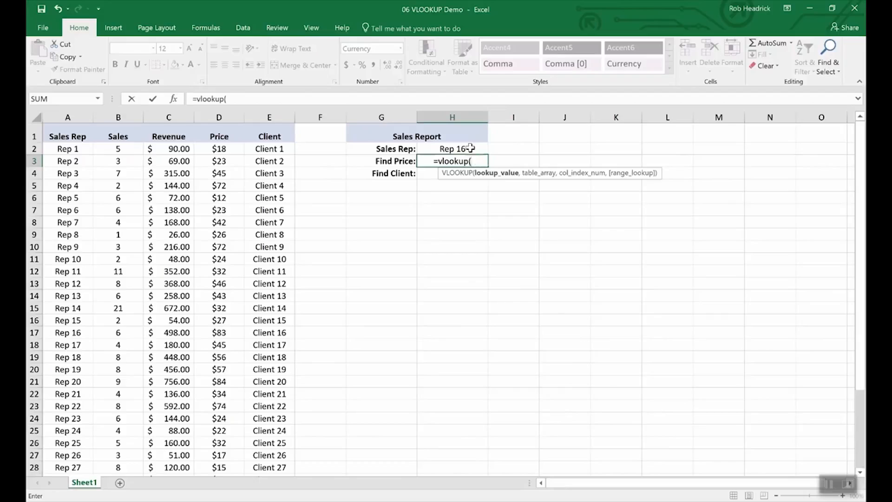
click(453, 149)
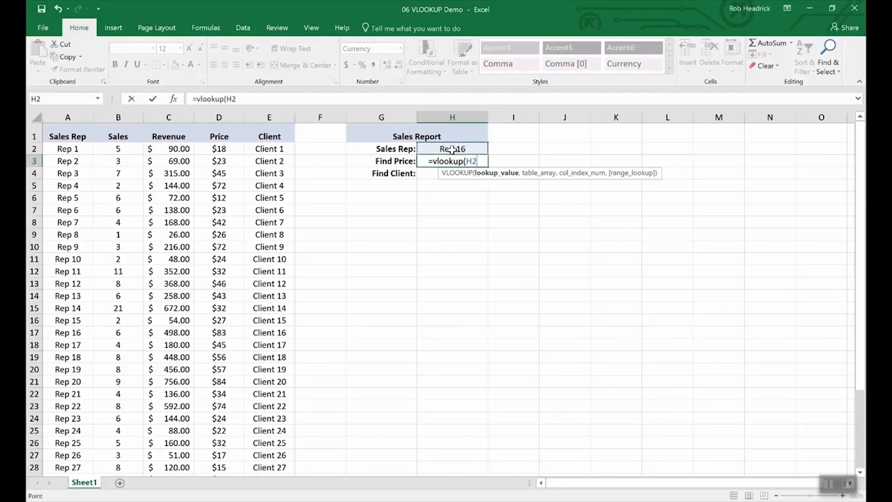
text(,)
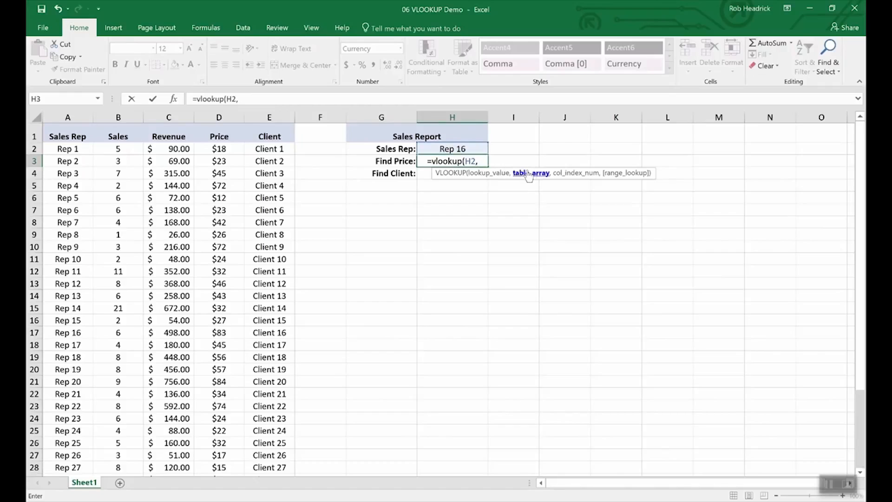
click(67, 149)
drag(106, 160, 245, 432)
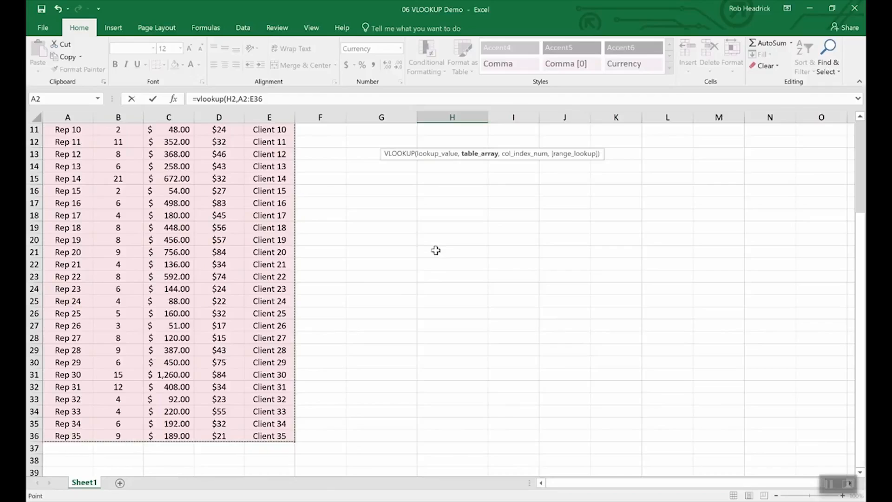
scroll(436, 251, up, 4)
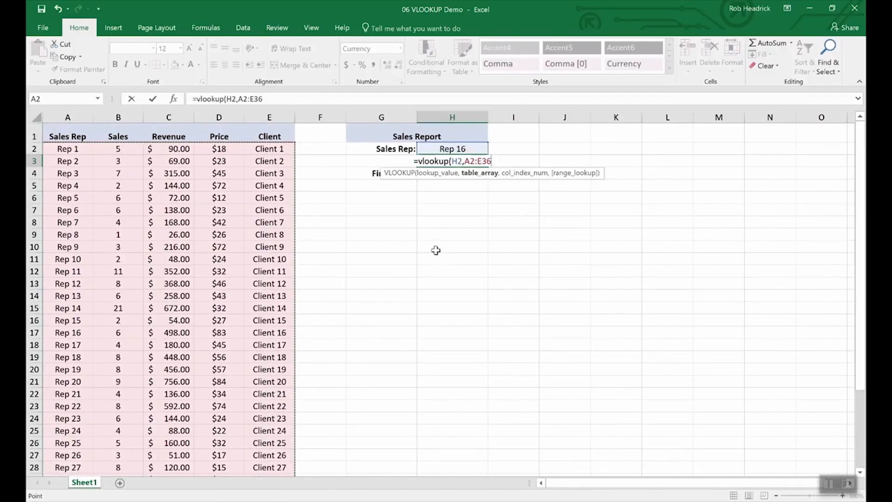
text(,)
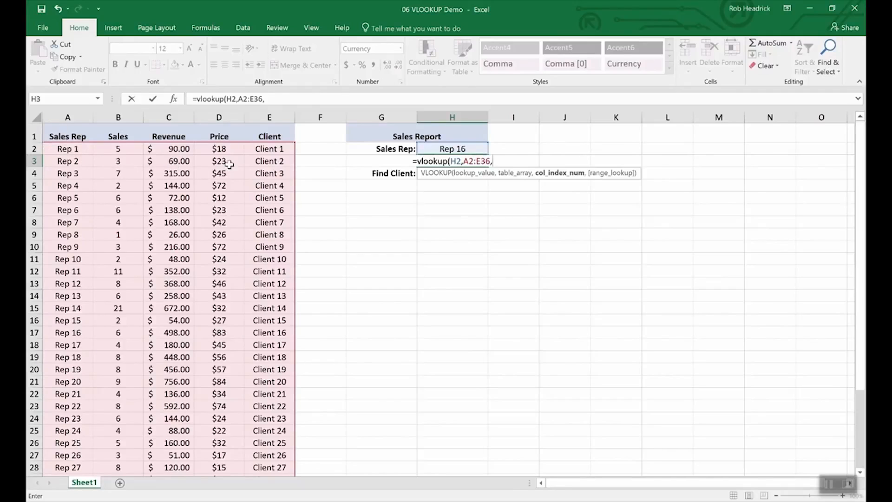
text(4,)
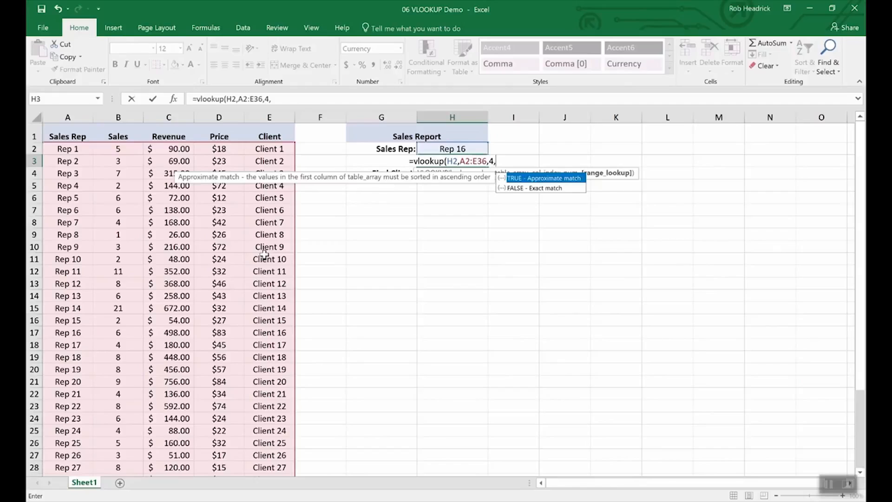
text(false)
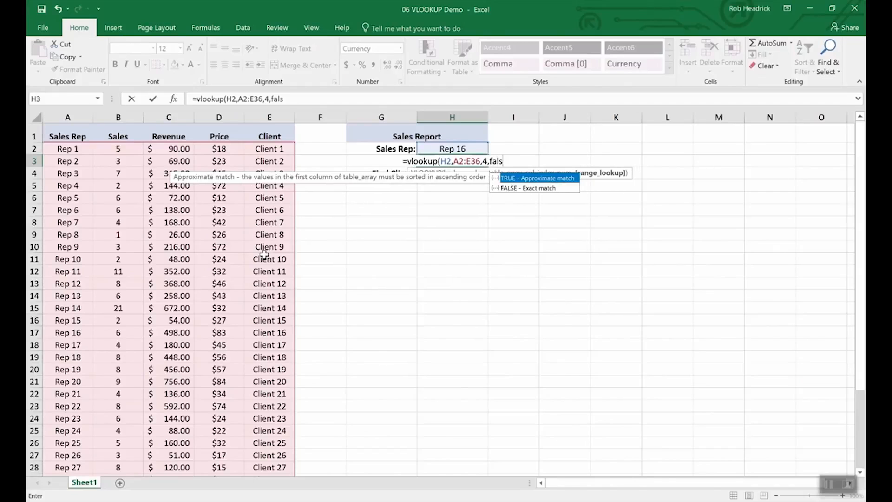
key(Return)
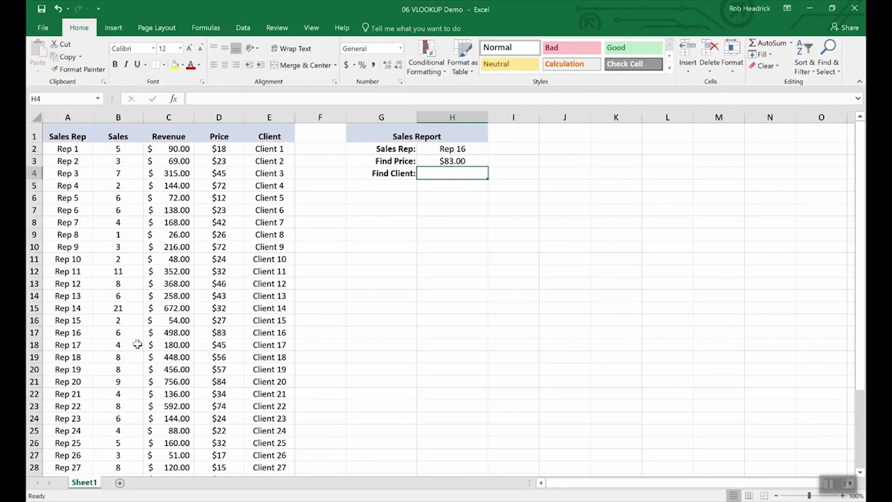
Copy the H3 price lookup formula into the Find Client cell H4.
click(34, 333)
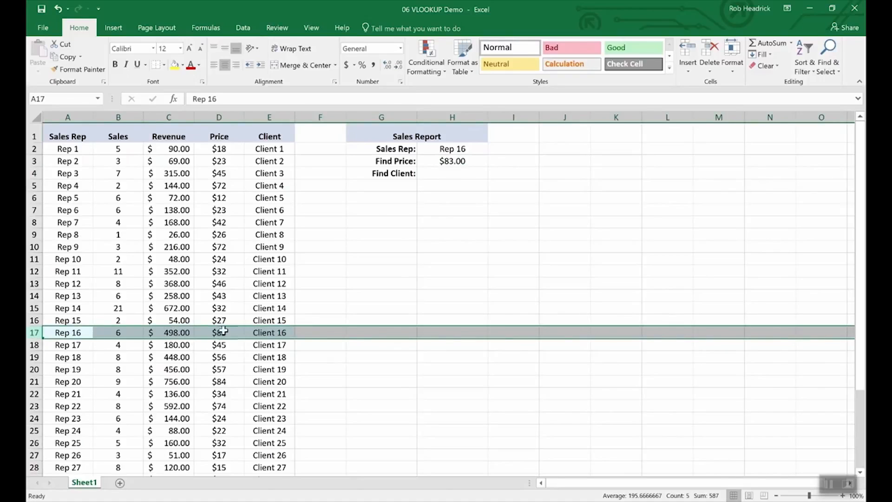
click(449, 173)
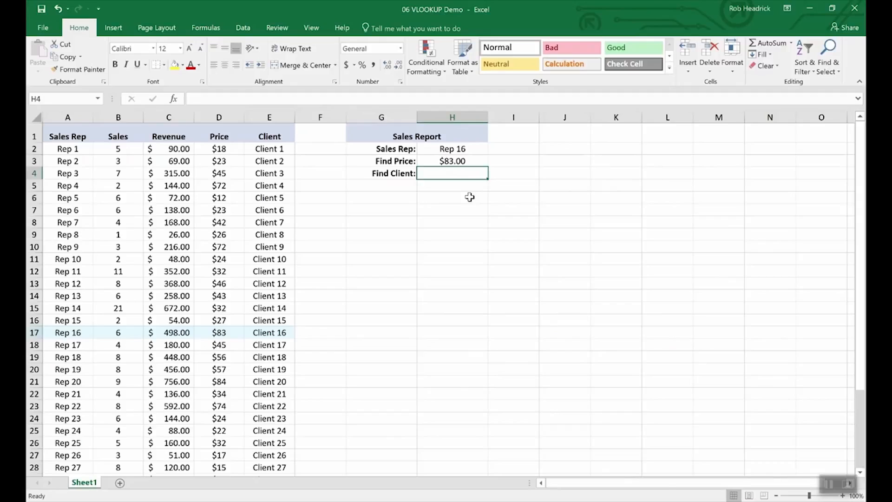
key(Up)
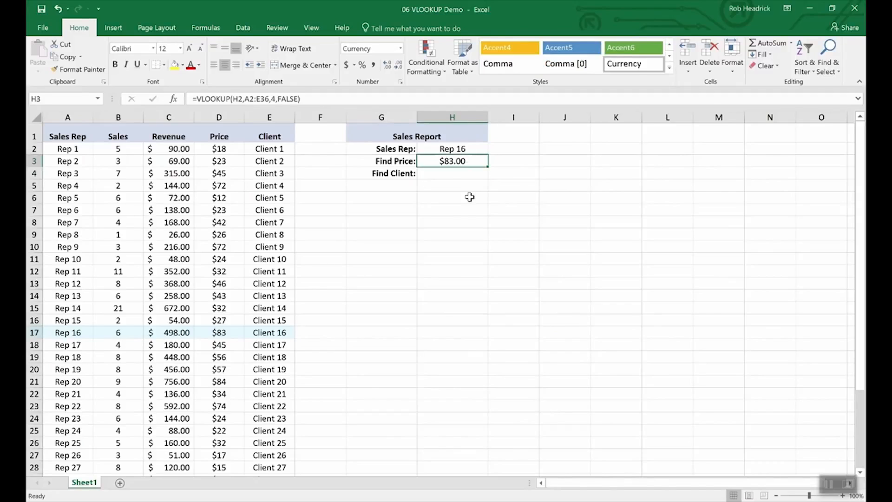
key(Down)
key(Up)
key(ctrl+c)
key(Down)
key(ctrl+v)
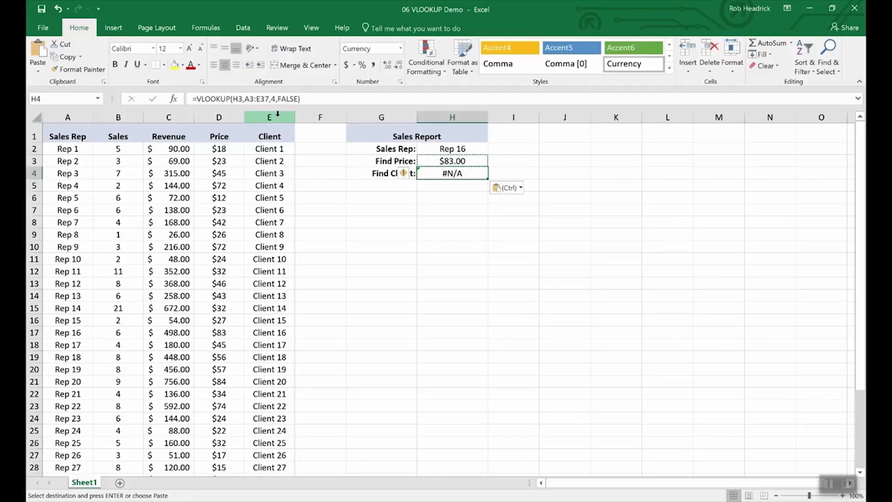
Change H4 to =VLOOKUP(H2,A3:E37,5,FALSE) so it returns Client 16.
click(243, 98)
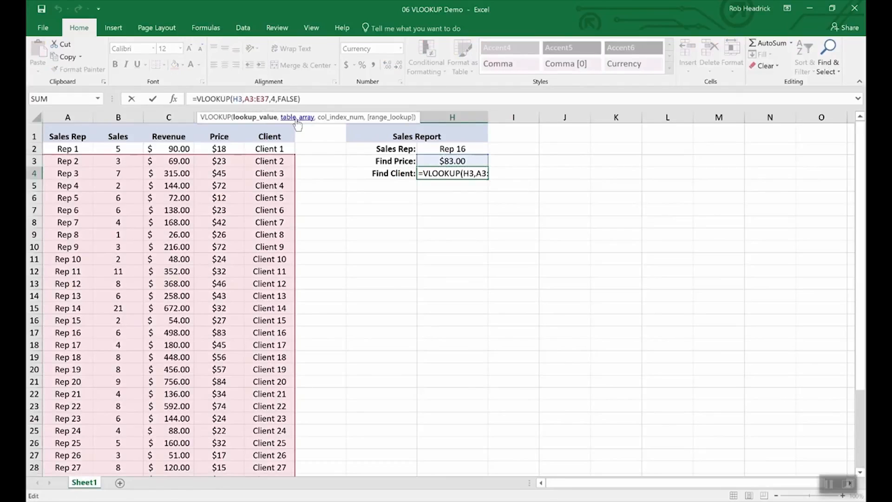
key(BackSpace)
key(BackSpace)
text(2,)
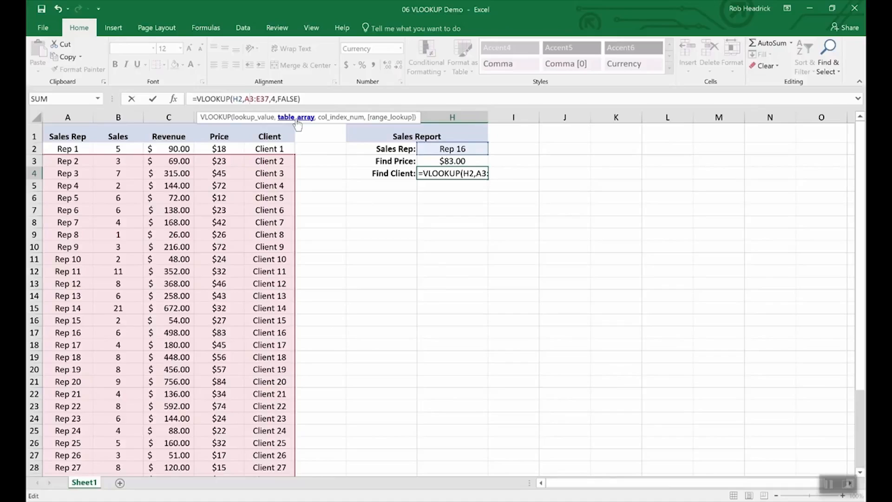
key(Right)
key(Right)
key(Right)
key(Right)
key(Right)
key(Right)
key(Right)
key(Right)
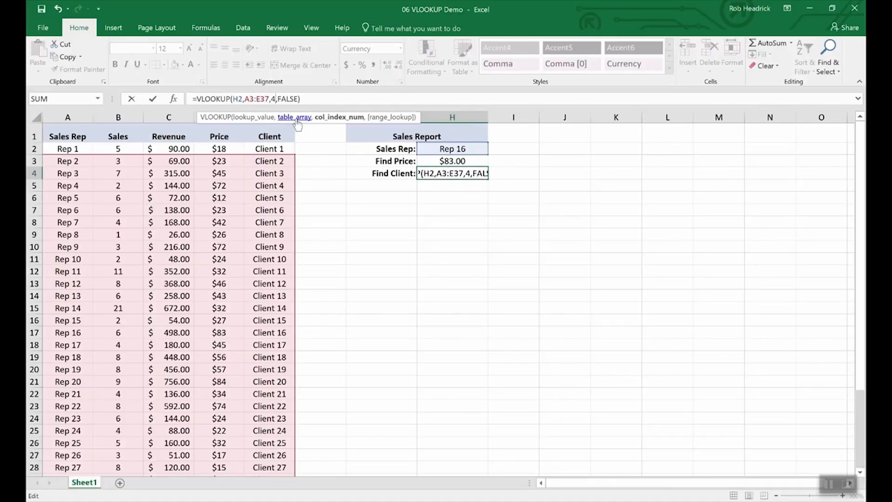
key(BackSpace)
text(5)
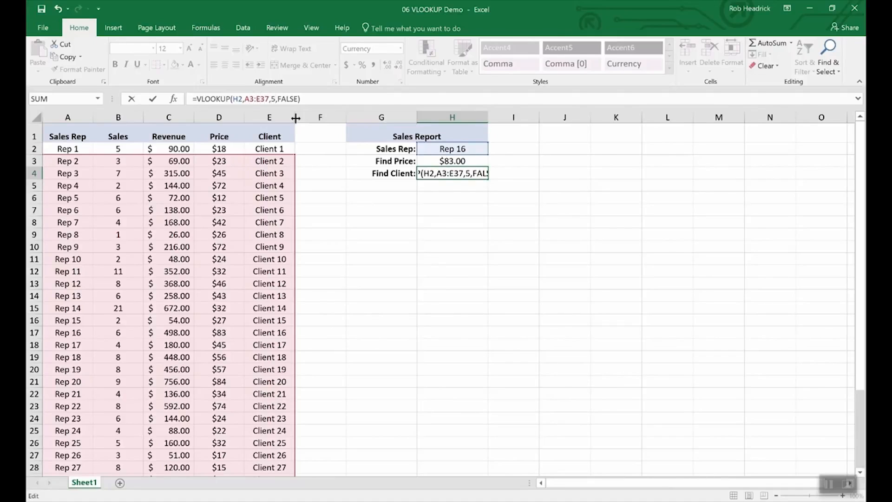
key(Return)
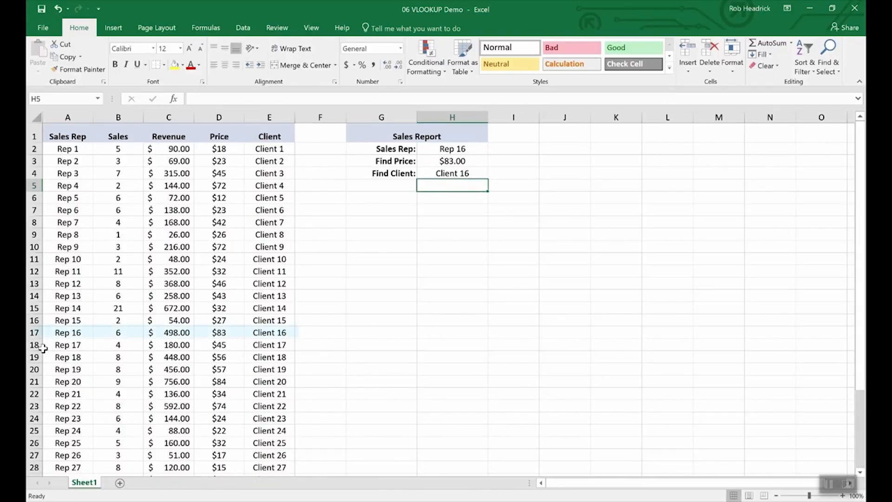
Choose Rep 19, then Rep 25, from the H2 Sales Rep dropdown list.
click(34, 332)
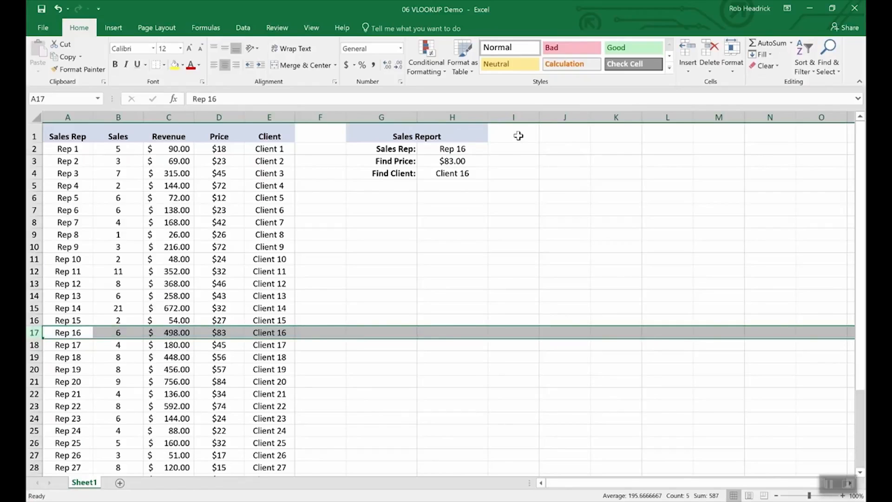
click(459, 149)
click(493, 149)
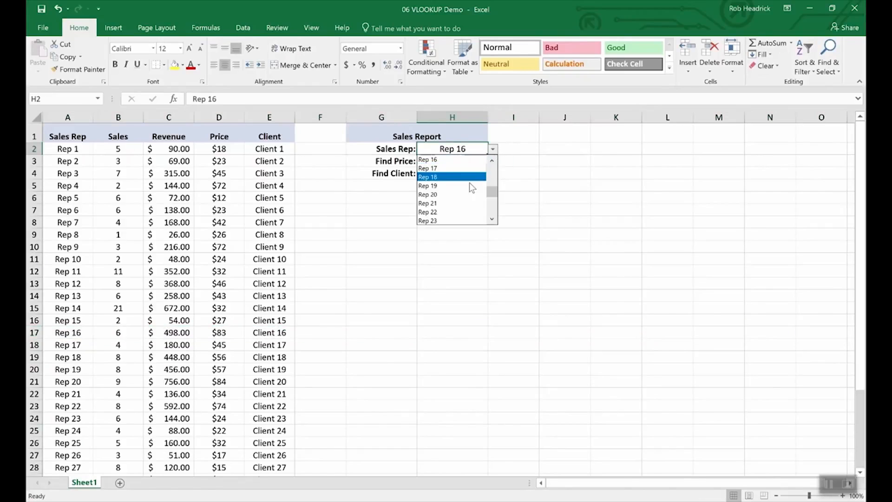
click(467, 189)
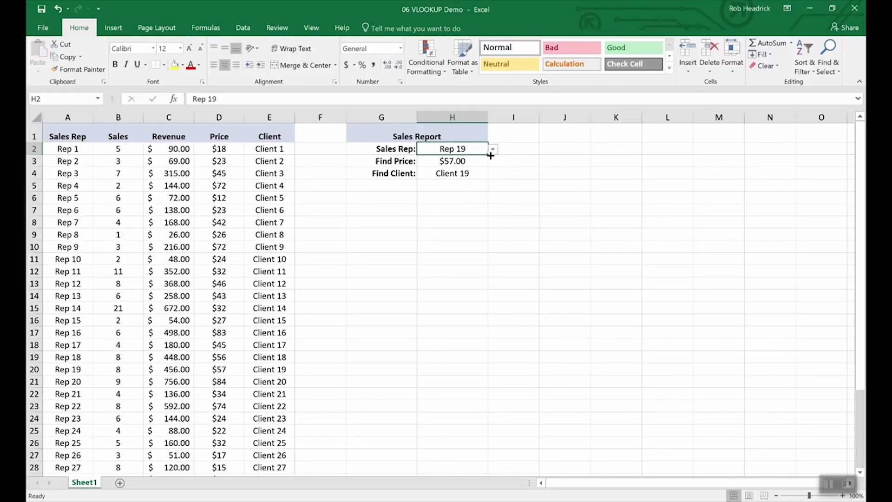
click(493, 148)
click(465, 209)
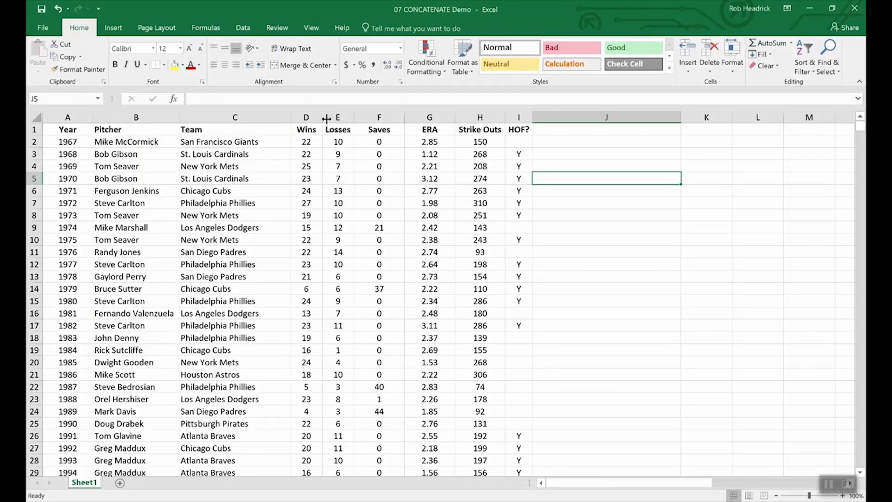
Try appending -10 to the 22 Wins value, then undo it so 22 remains.
drag(302, 130, 339, 130)
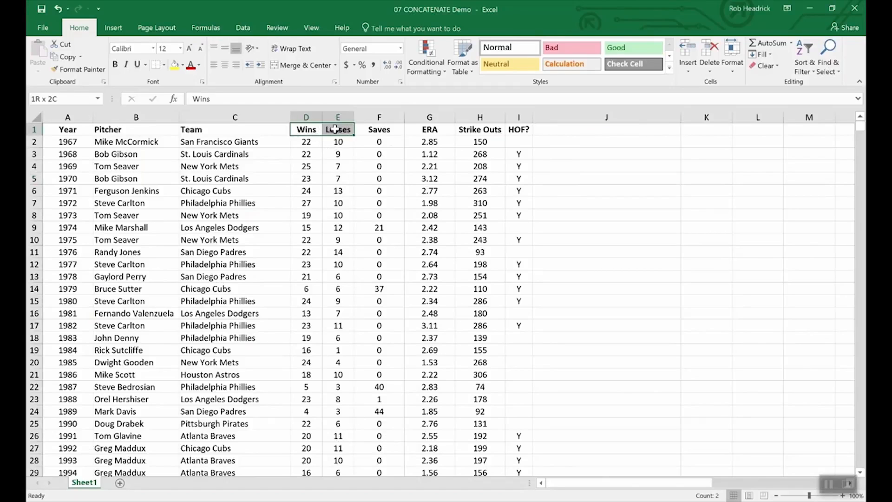
click(335, 204)
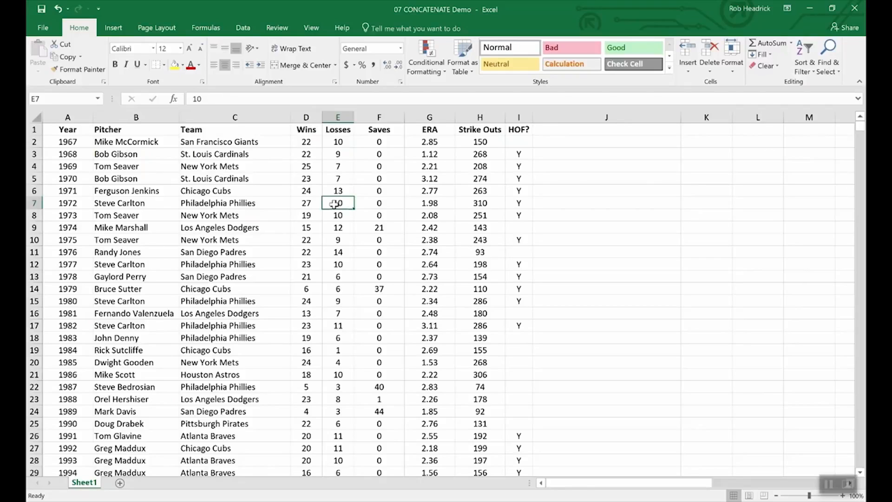
click(335, 143)
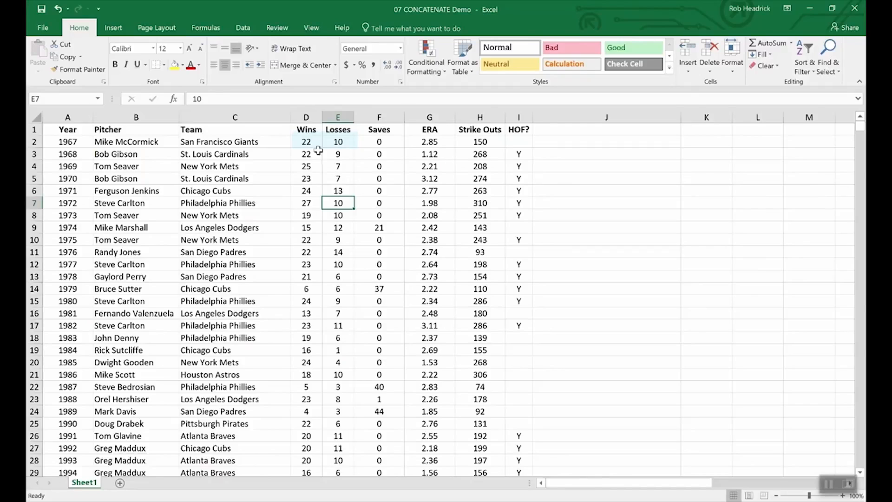
double_click(318, 142)
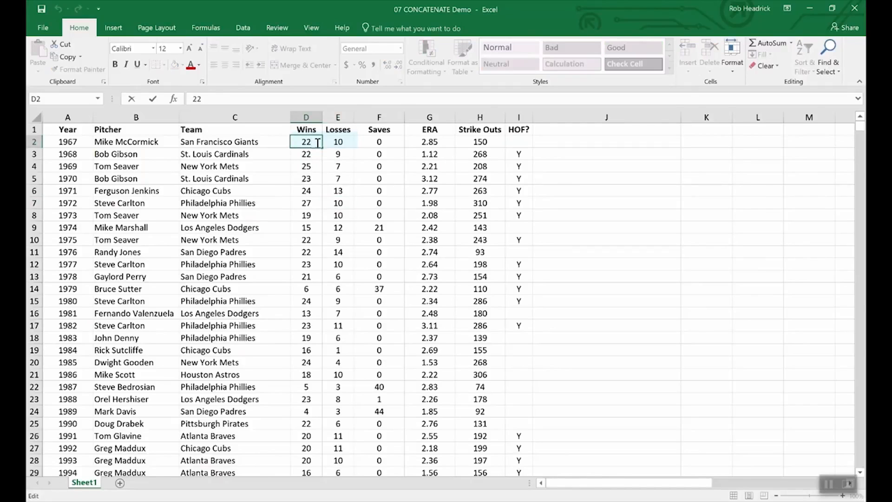
text(-1)
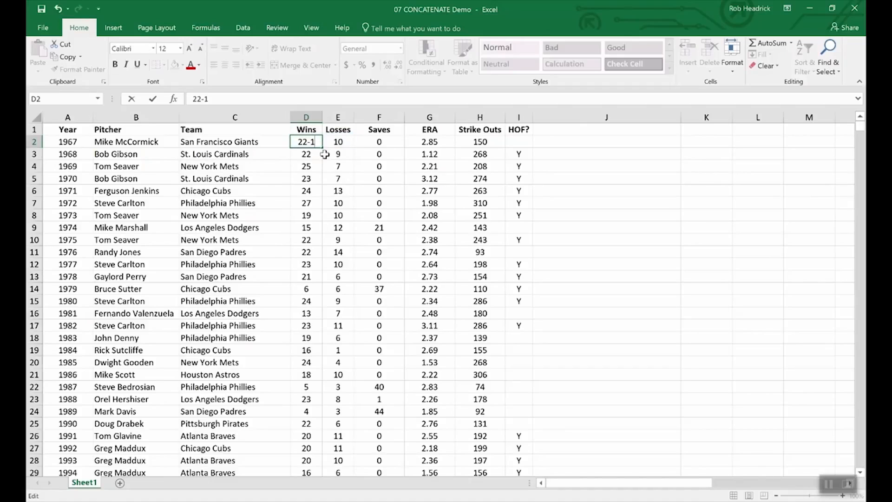
text(0)
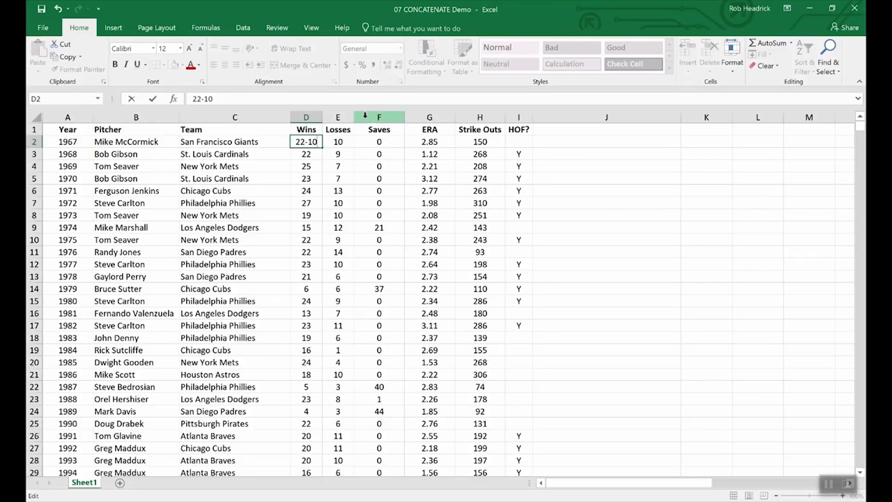
key(BackSpace)
key(BackSpace)
key(BackSpace)
key(Return)
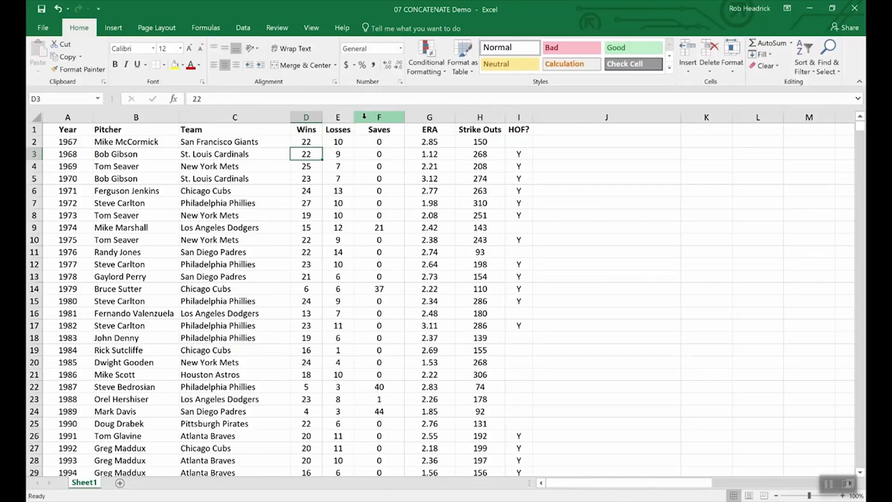
Insert a blank column F before Saves and select its top cell.
right_click(365, 116)
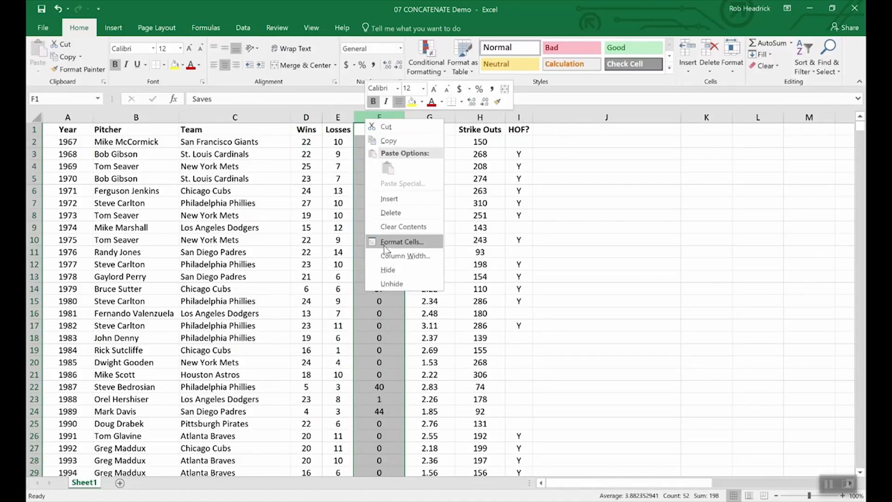
click(389, 199)
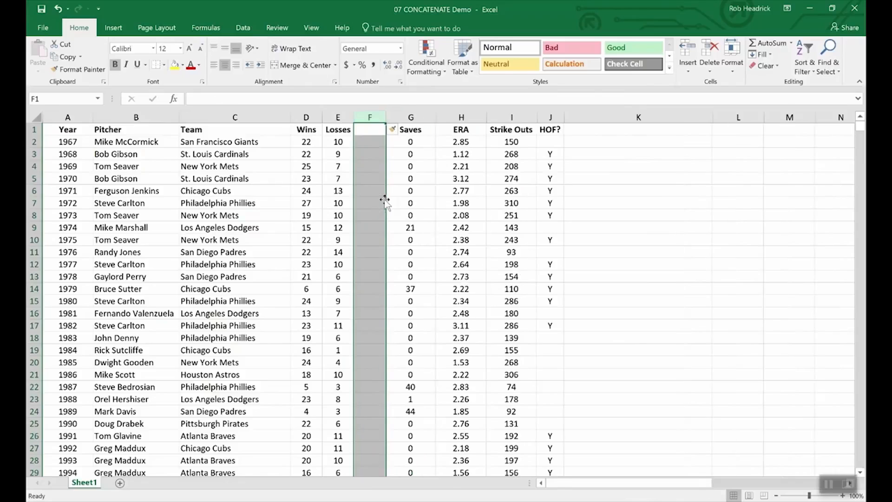
click(371, 128)
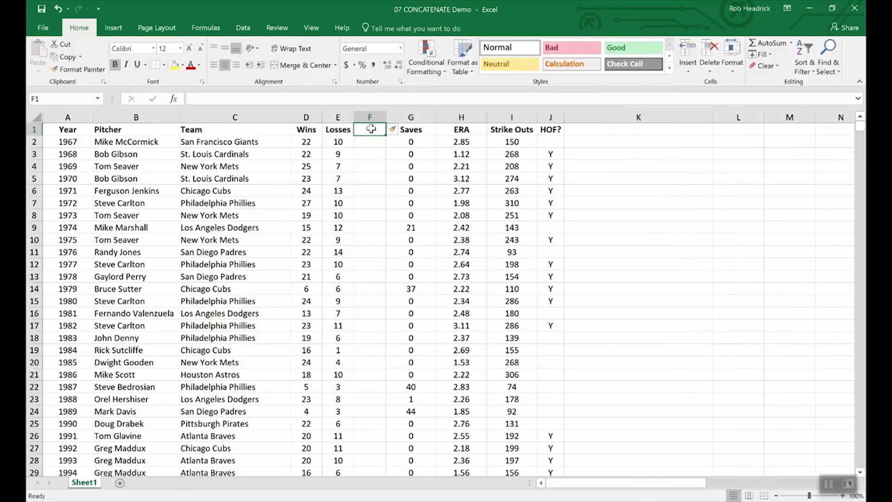
Head column F 'W-L' and enter =CONCATENATE(D2,E2) in F2.
text(W-L)
key(Return)
text(=conc)
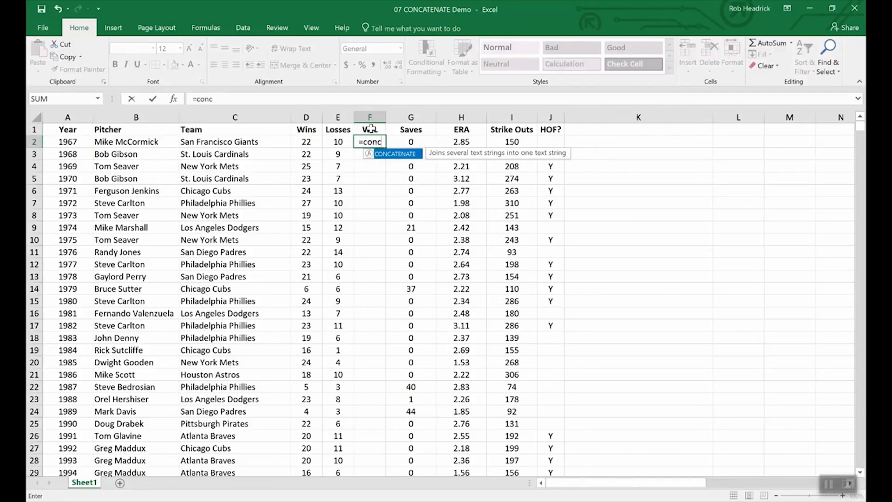
double_click(400, 155)
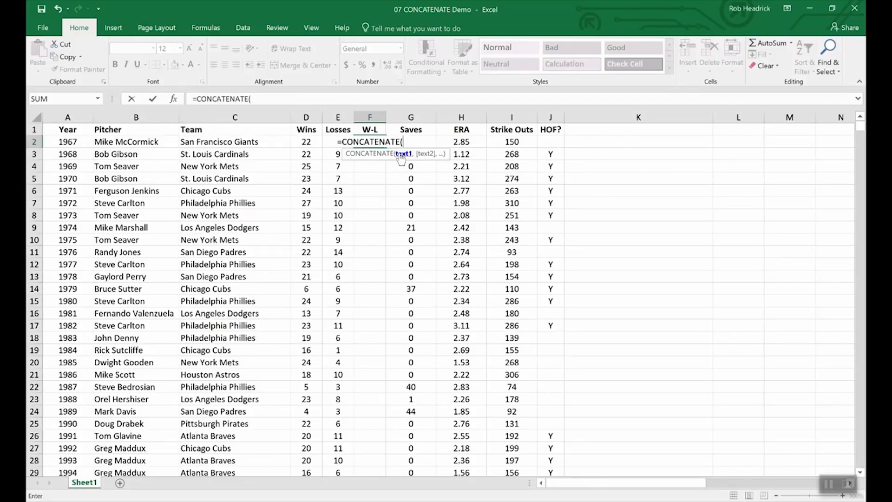
click(306, 143)
text(,)
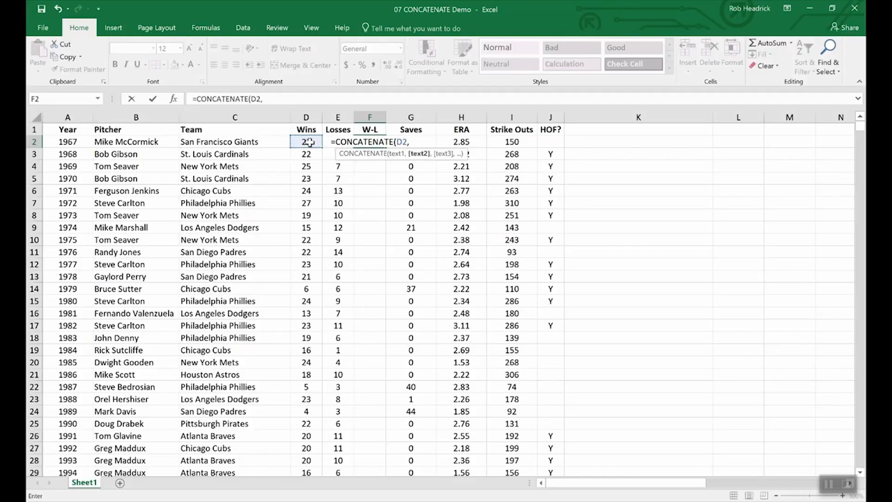
text(e2)
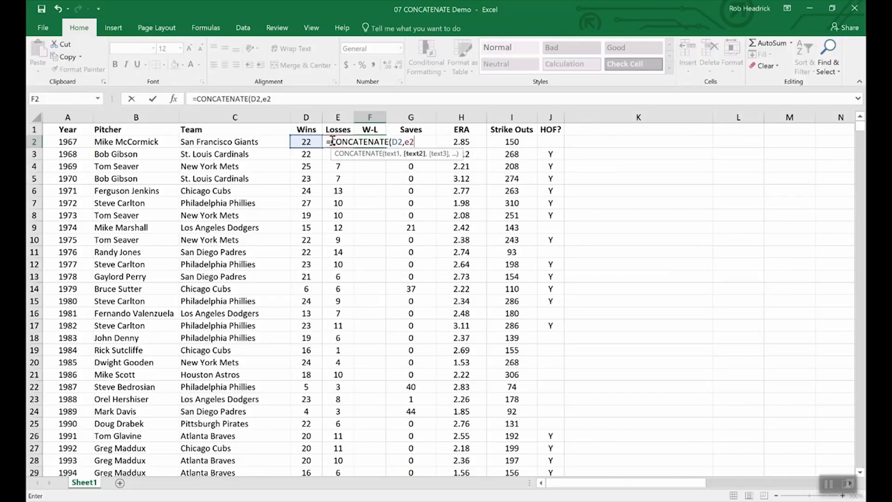
key(Return)
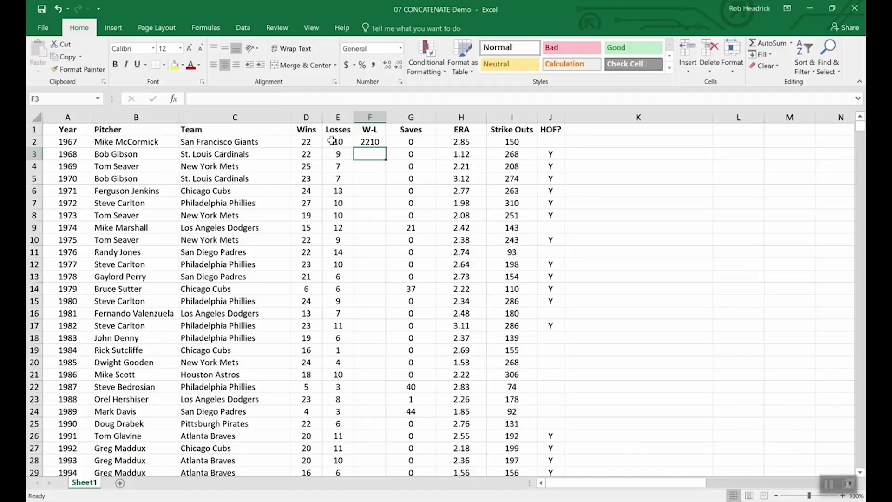
Add a "-" separator so F2 reads =CONCATENATE(D2,"-",E2), showing 22-10.
click(370, 142)
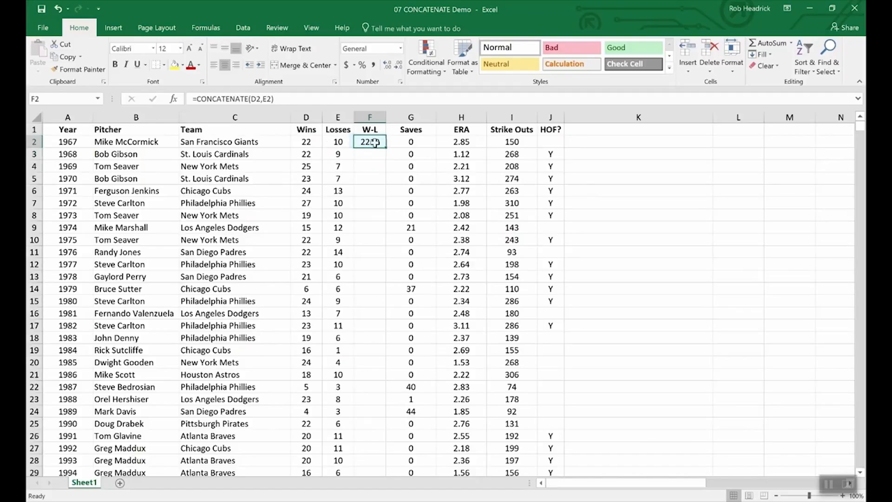
click(263, 99)
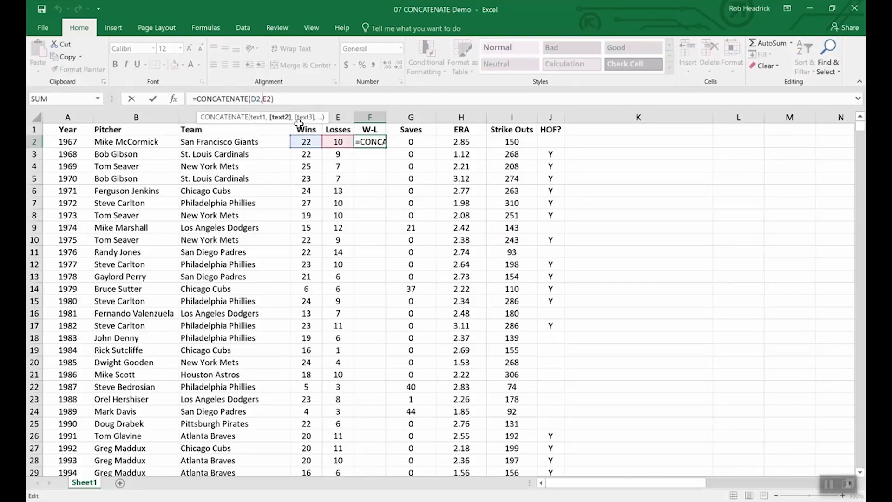
text(")
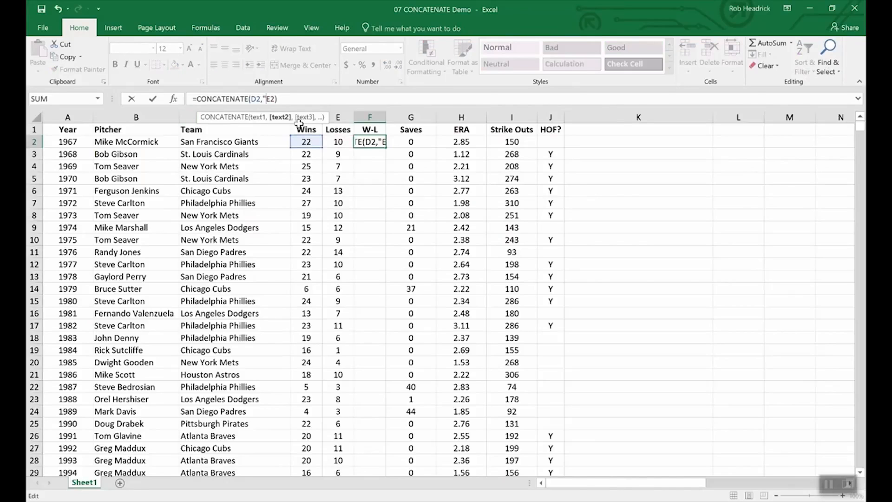
text(-",)
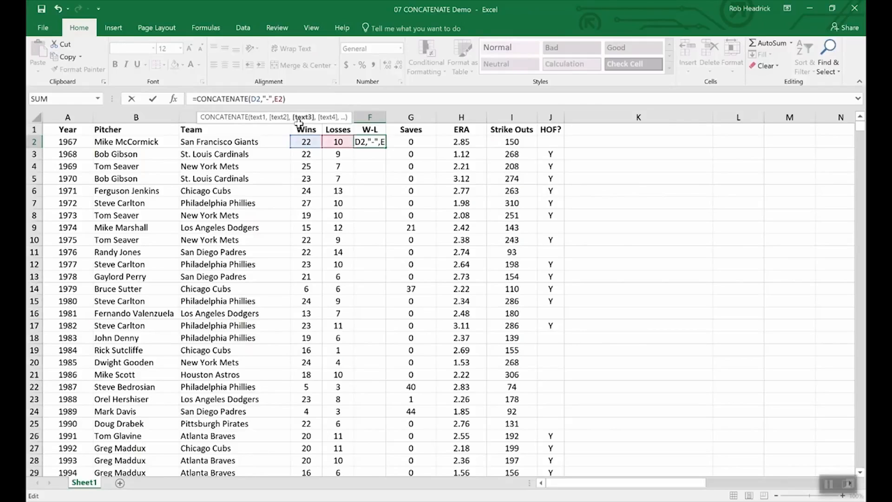
key(Return)
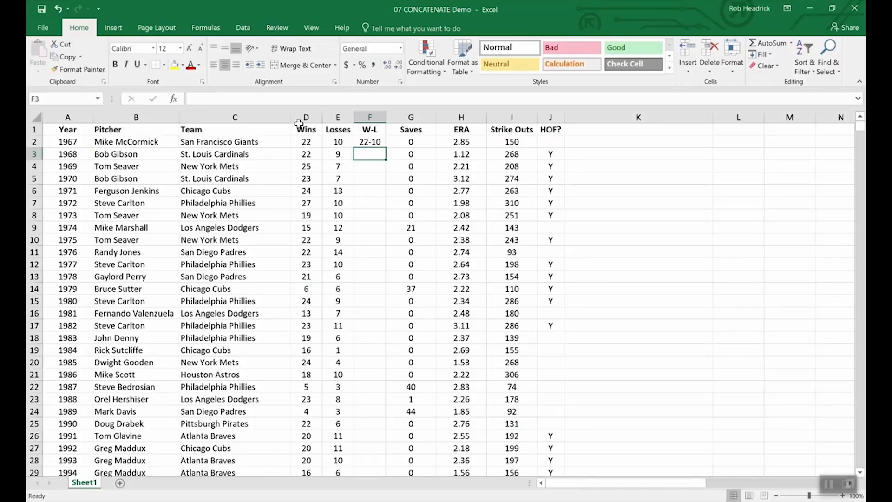
click(365, 142)
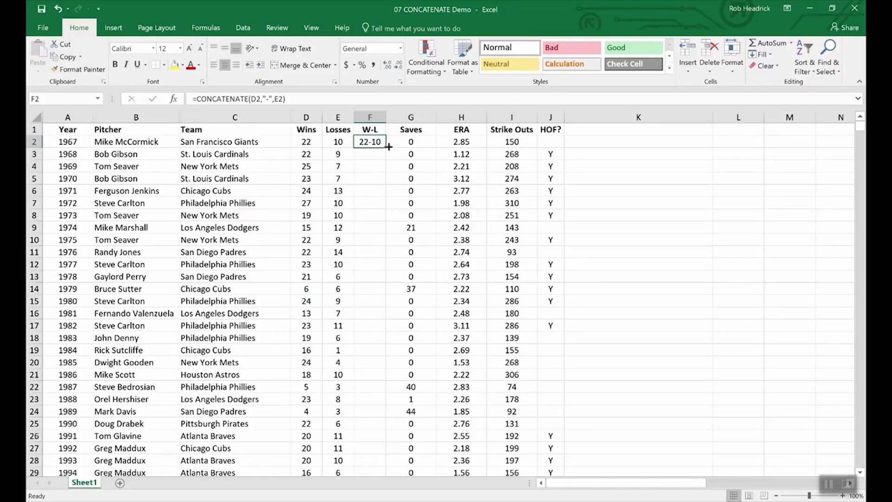
Fill the W-L formula from F2 down to F11, giving 22-10 through 22-14.
drag(385, 148, 379, 258)
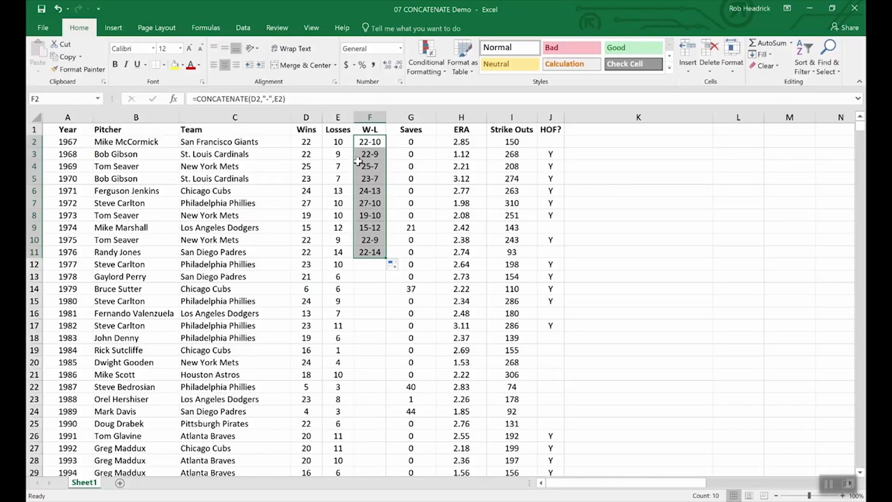
click(307, 129)
click(305, 115)
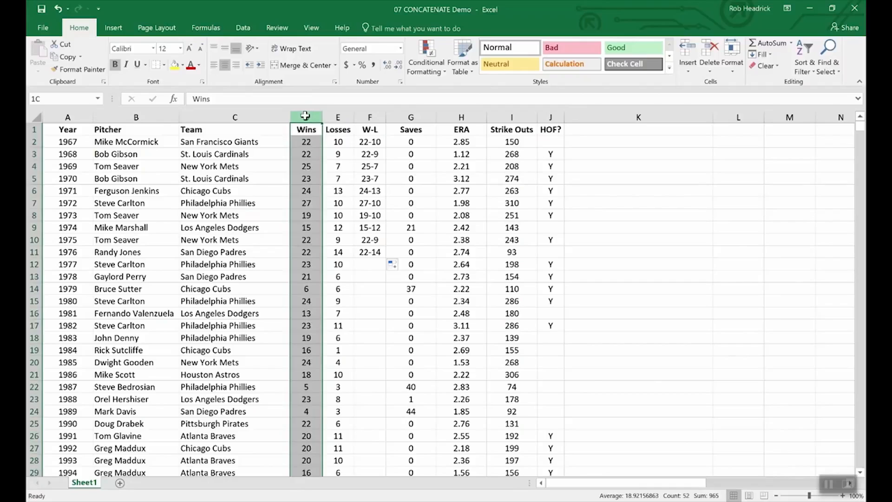
drag(305, 116, 338, 116)
right_click(335, 116)
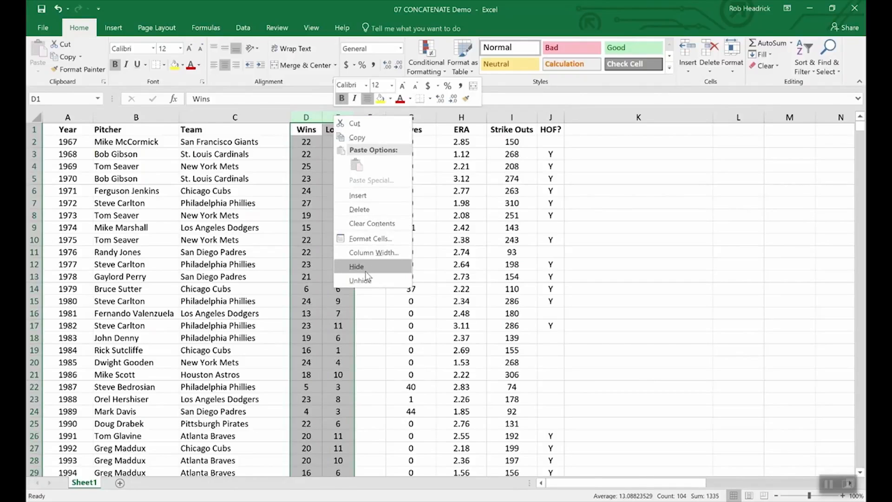
click(363, 318)
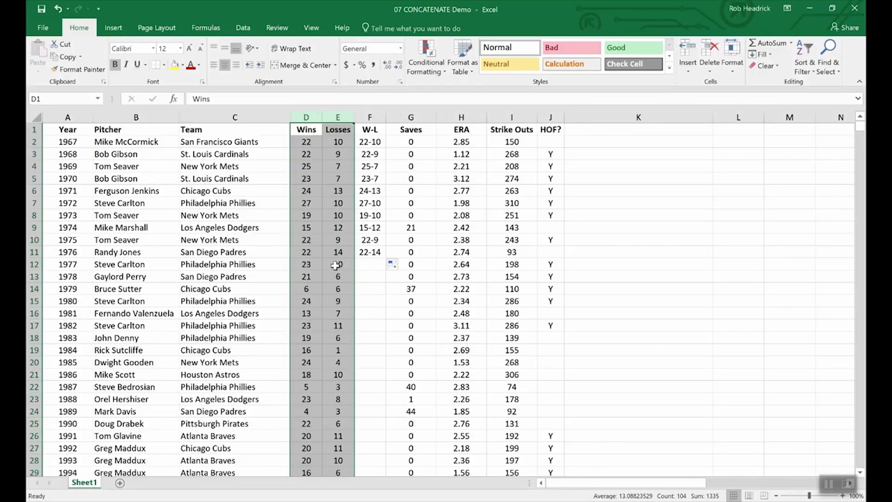
click(321, 255)
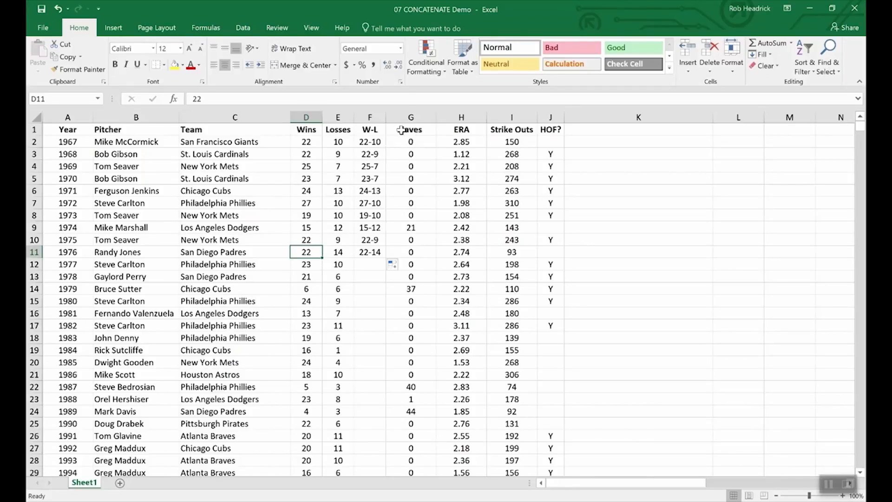
Insert a blank column G and copy the W-L results in F2:F11.
right_click(402, 115)
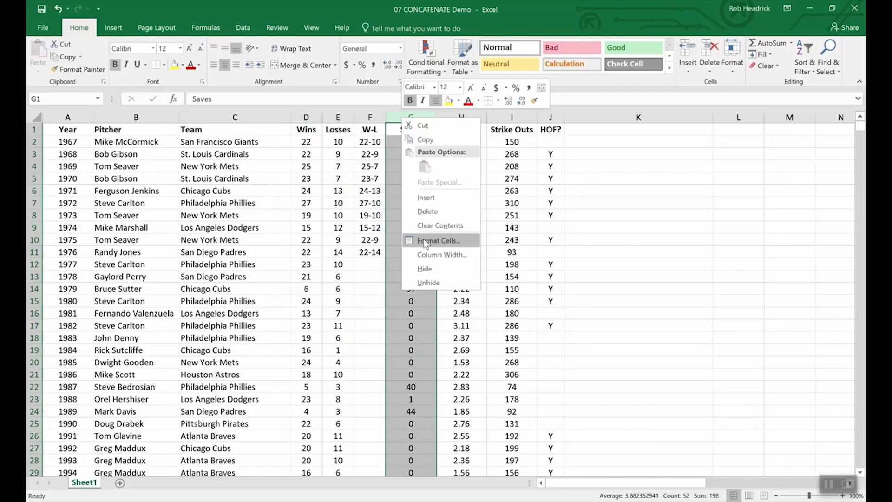
click(431, 196)
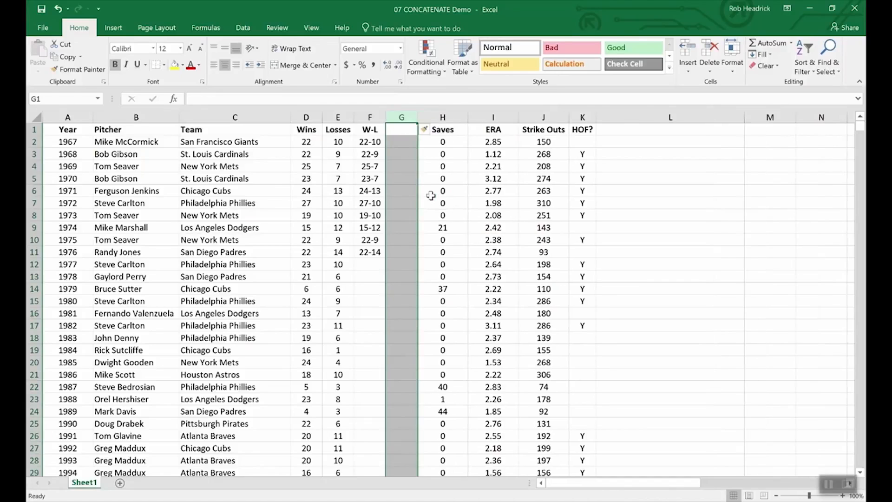
click(399, 130)
drag(370, 141, 371, 252)
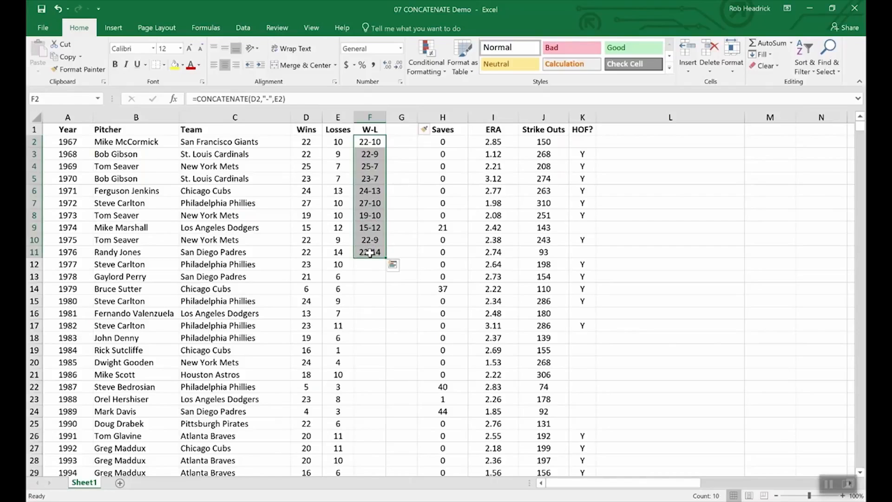
key(ctrl+c)
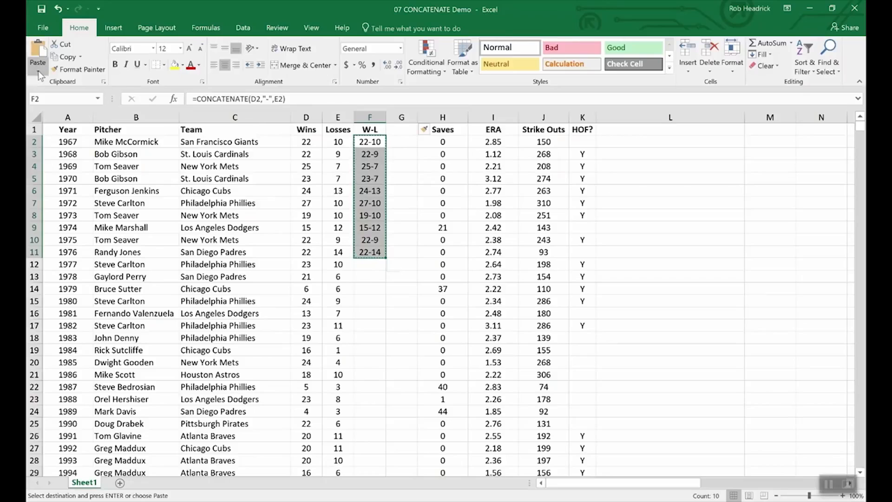
Paste the W-L records into G2:G11 as plain values.
click(39, 73)
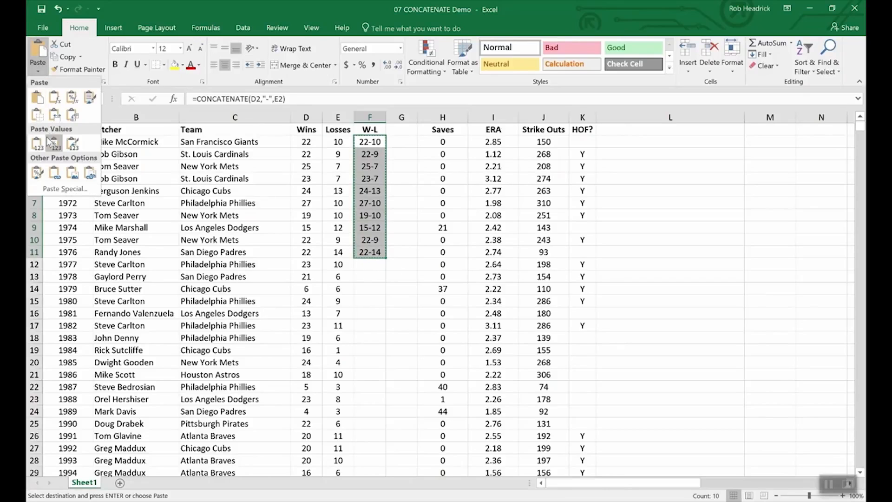
click(403, 140)
drag(403, 142, 405, 257)
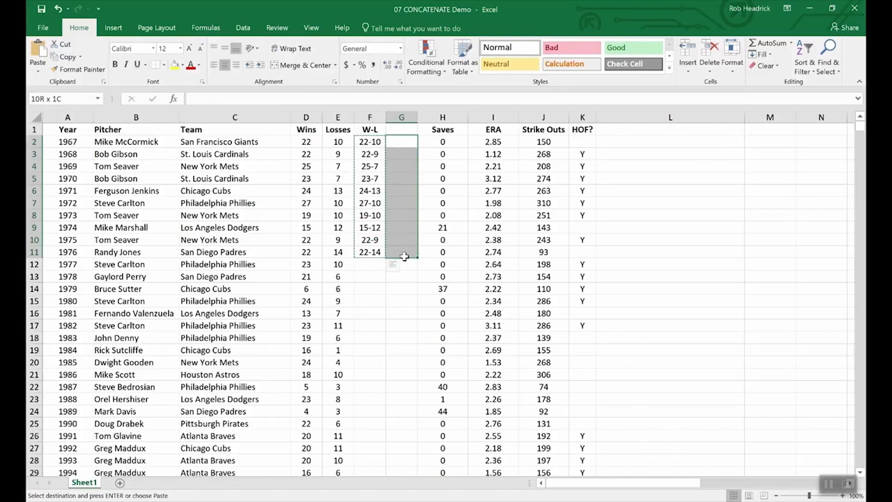
click(38, 72)
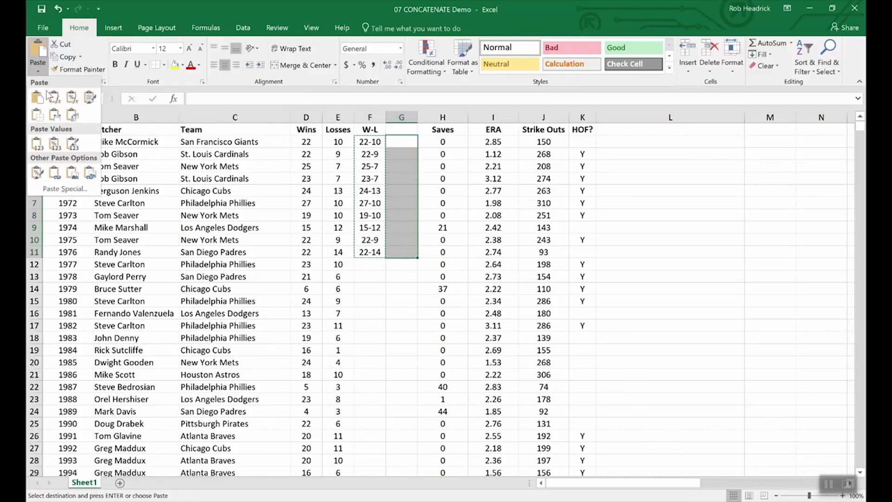
click(38, 144)
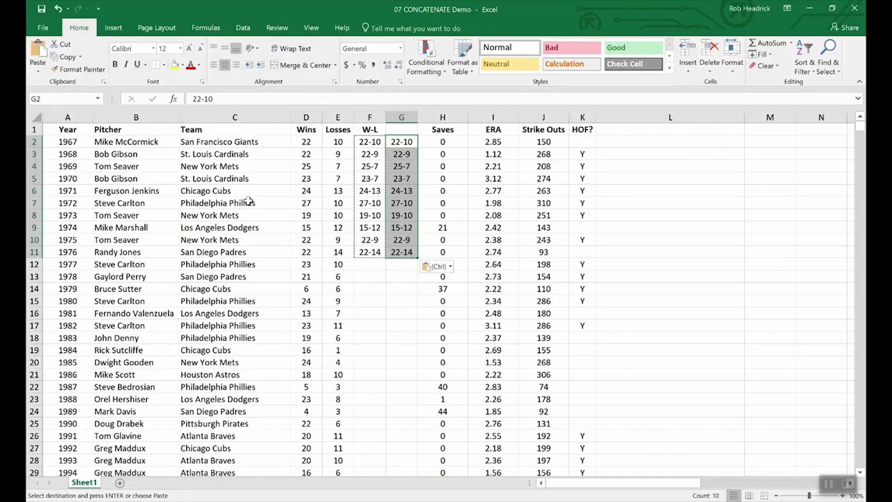
click(400, 276)
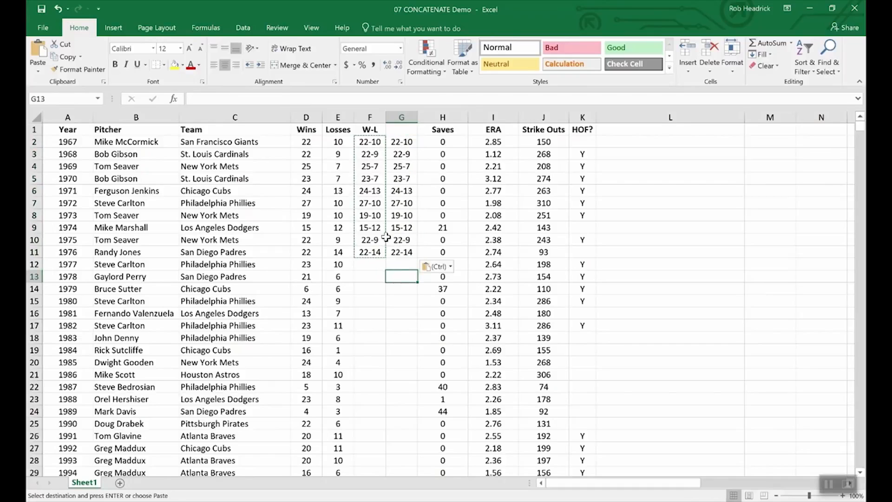
click(364, 175)
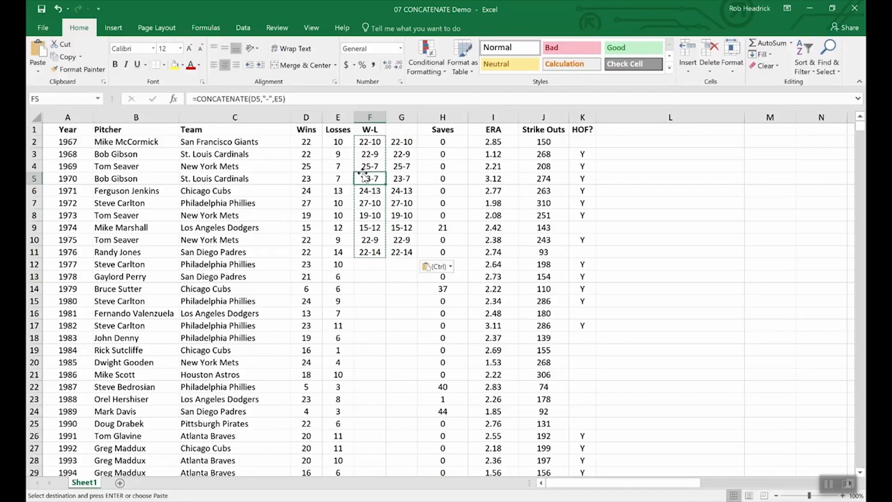
Check G5's pasted value and the Losses values in E12 and E13.
click(402, 180)
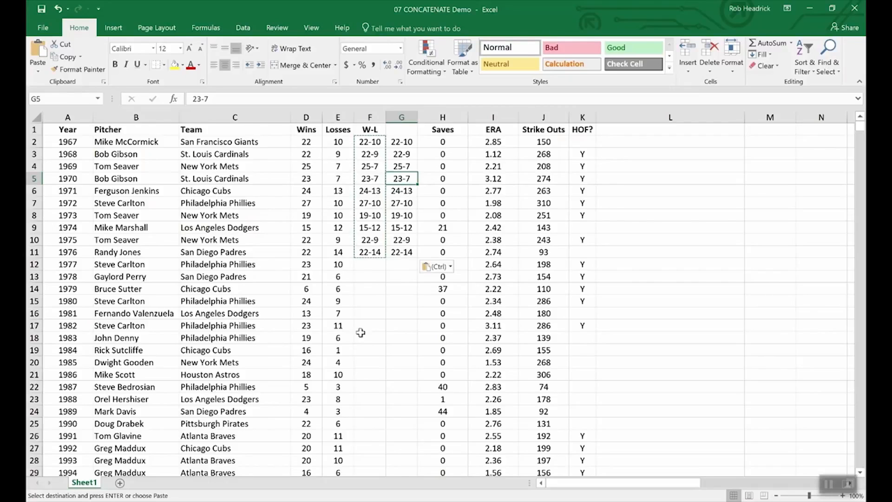
click(304, 289)
click(309, 275)
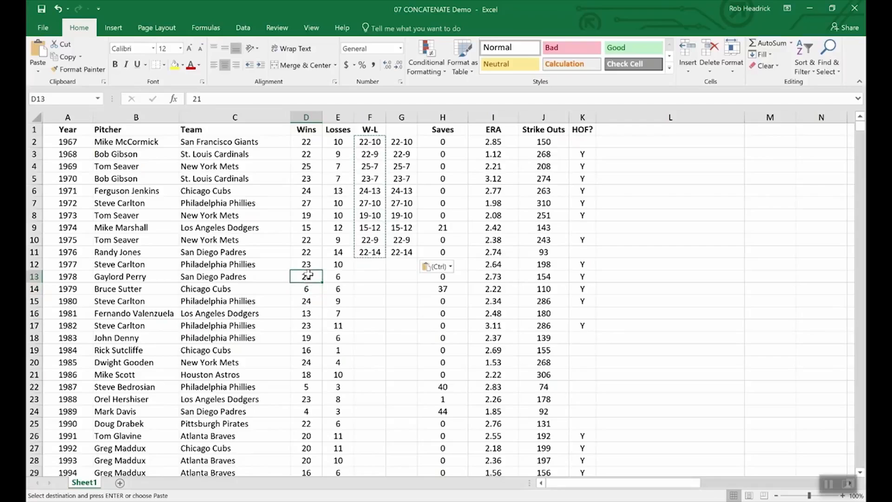
click(348, 277)
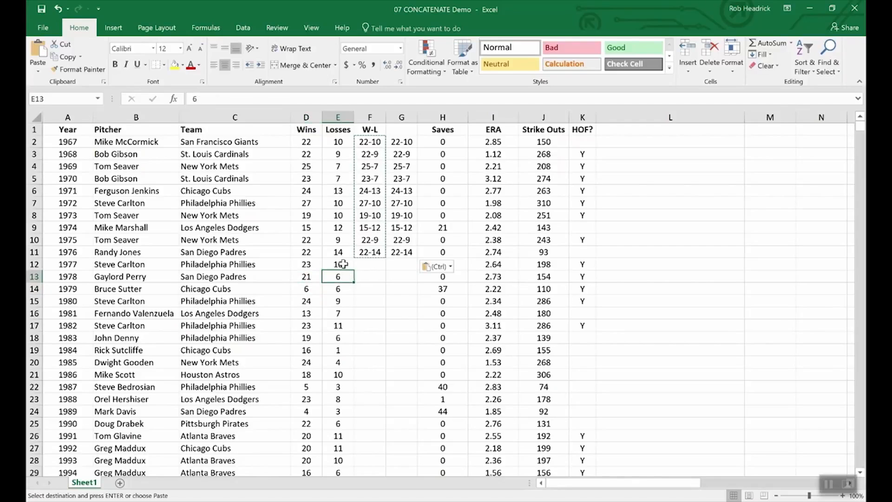
click(342, 264)
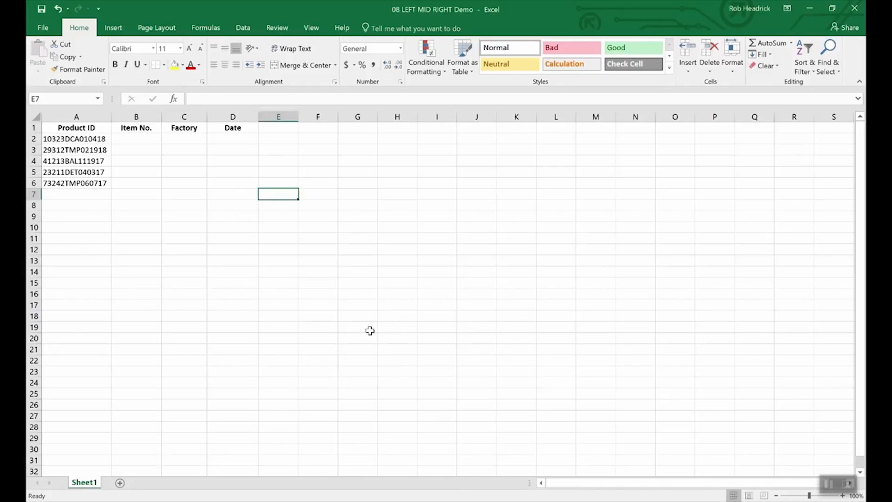
key(ctrl+Home)
key(Down)
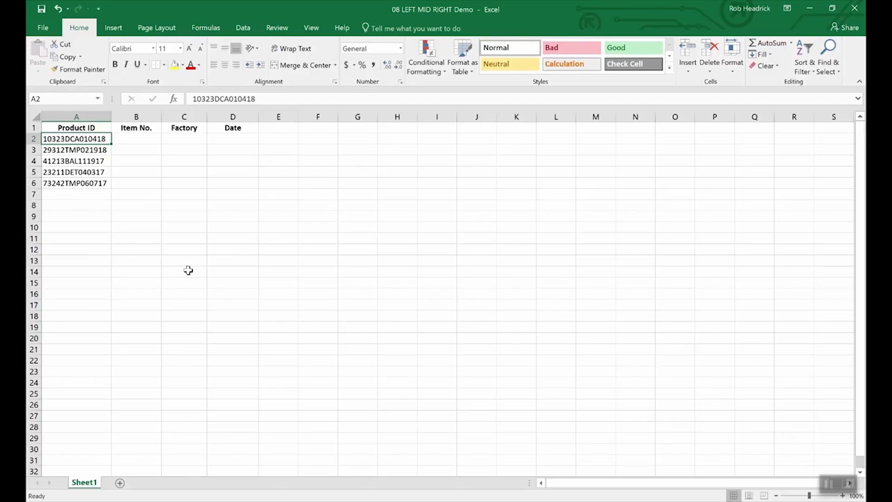
Enter =RIGHT(A2,6) in Date cell D2, returning 010418, and check it.
click(235, 140)
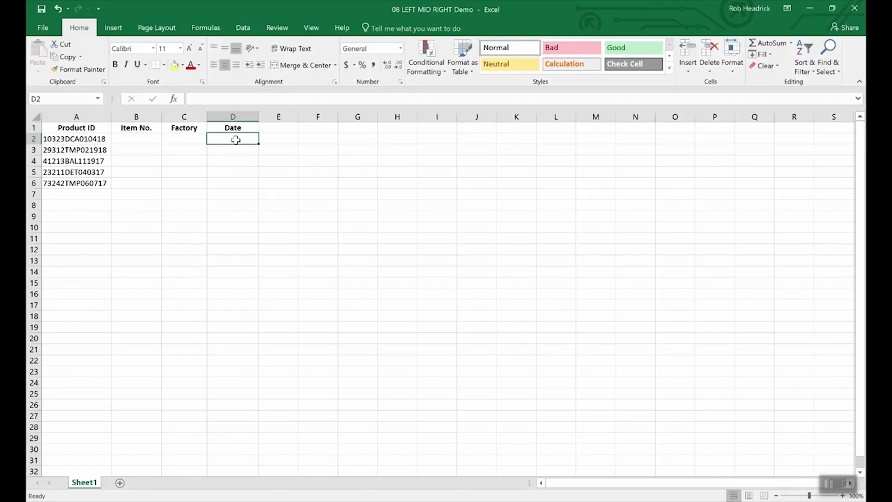
text(=right)
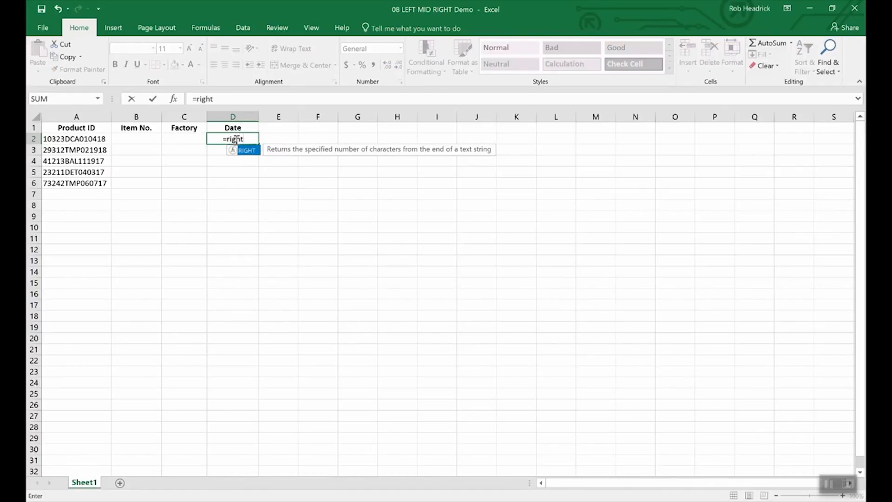
text((a2)
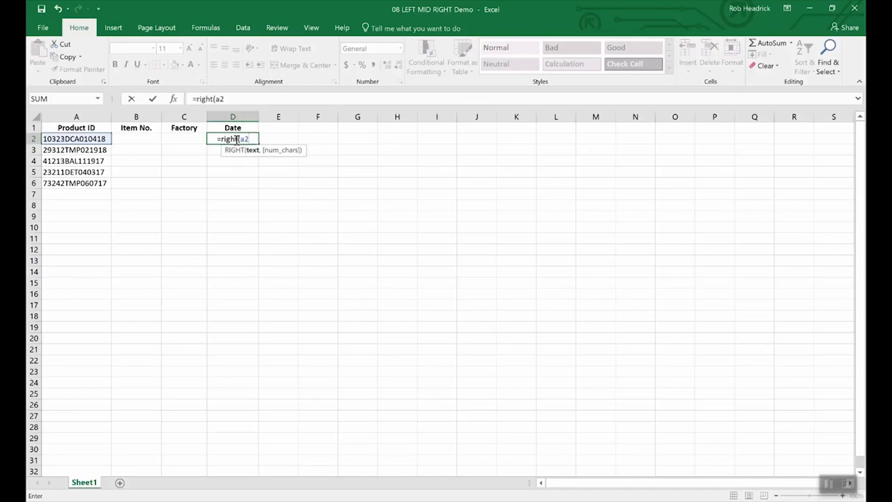
text(,)
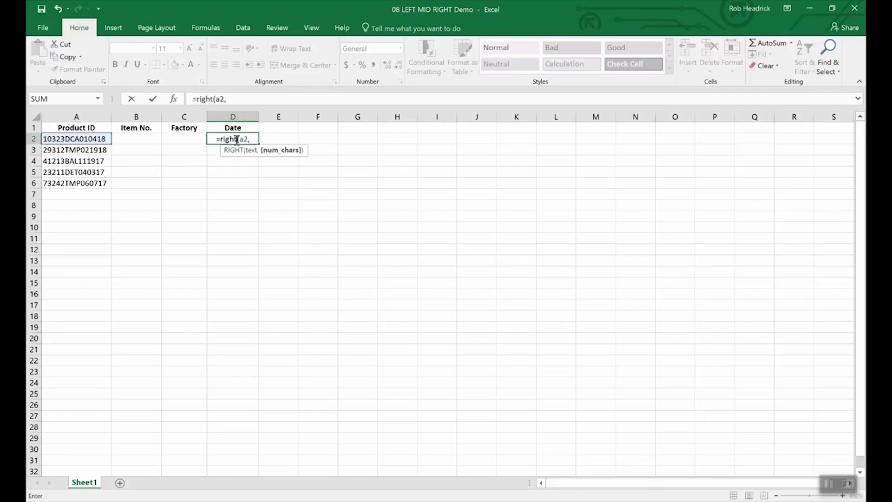
text(6)
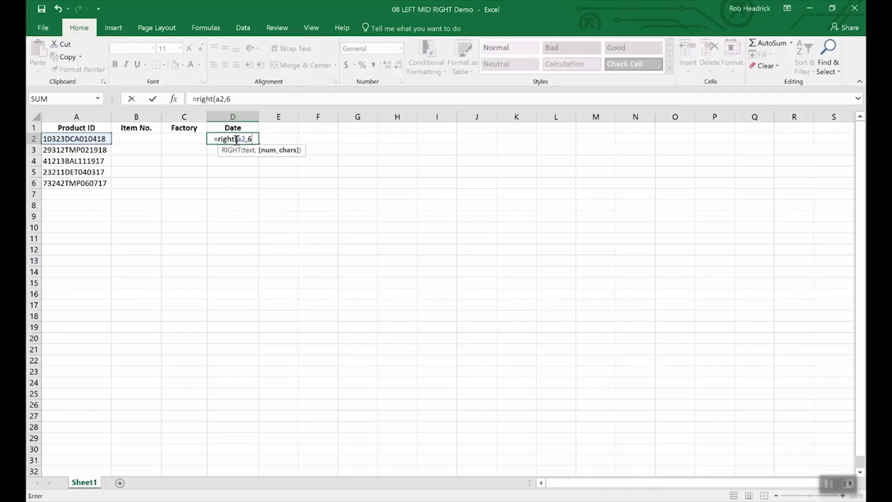
key(Return)
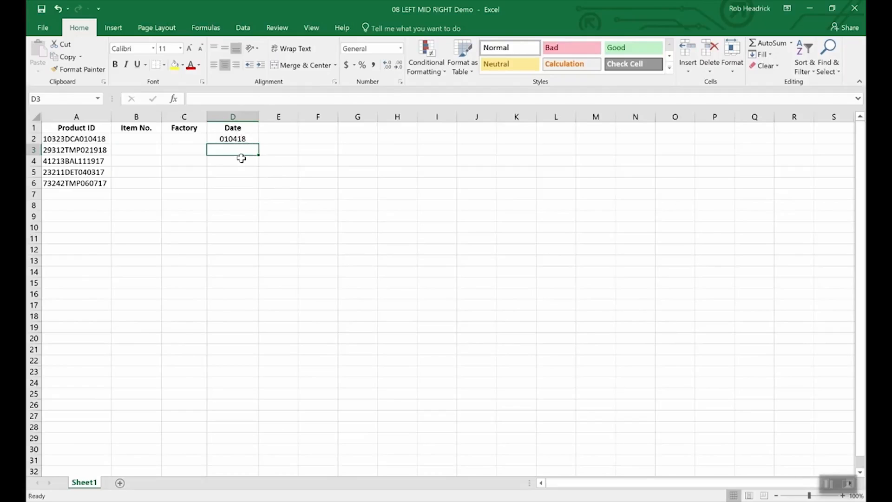
click(240, 139)
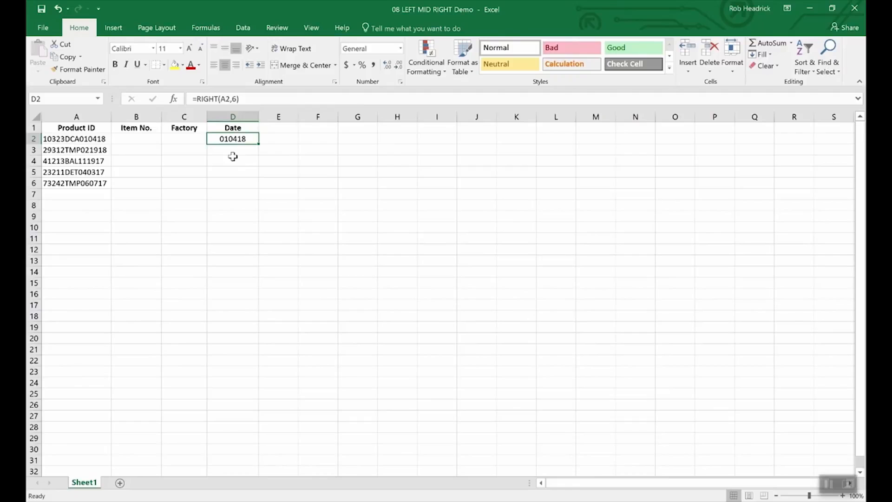
Enter =LEFT(A2,5) in Item No. cell B2, returning 10323, and review it.
click(140, 140)
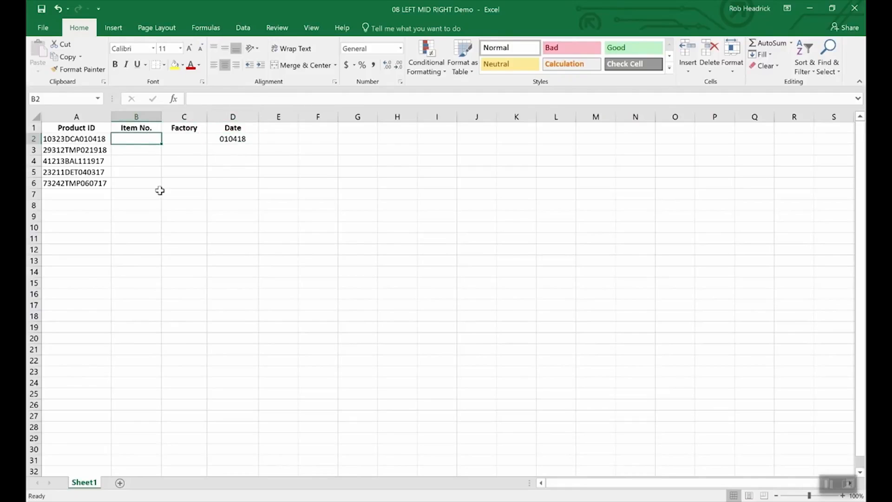
text(=l)
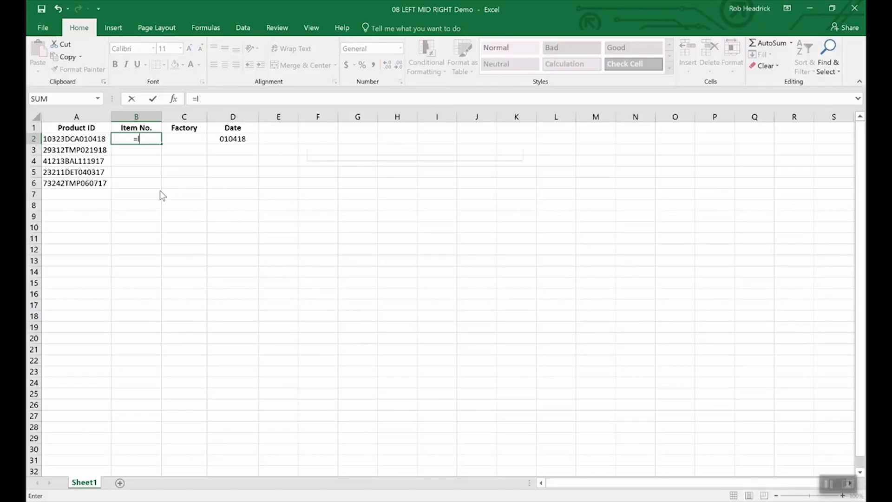
text(eft)
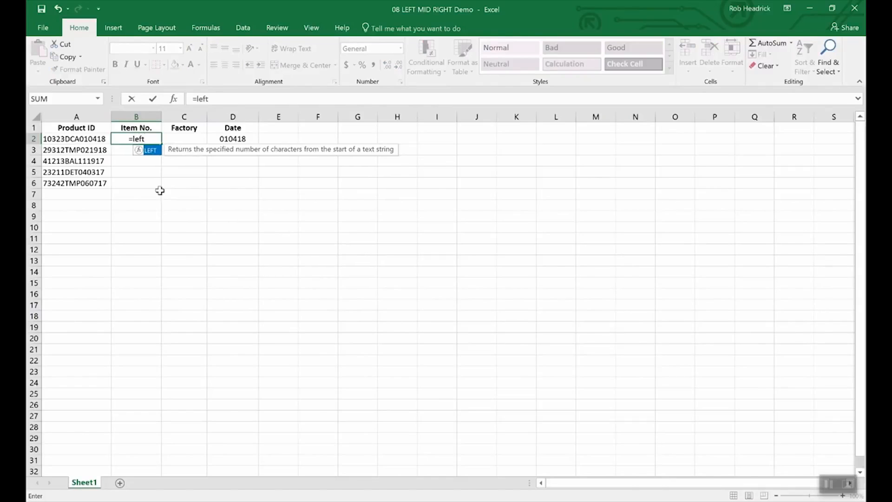
text((a2)
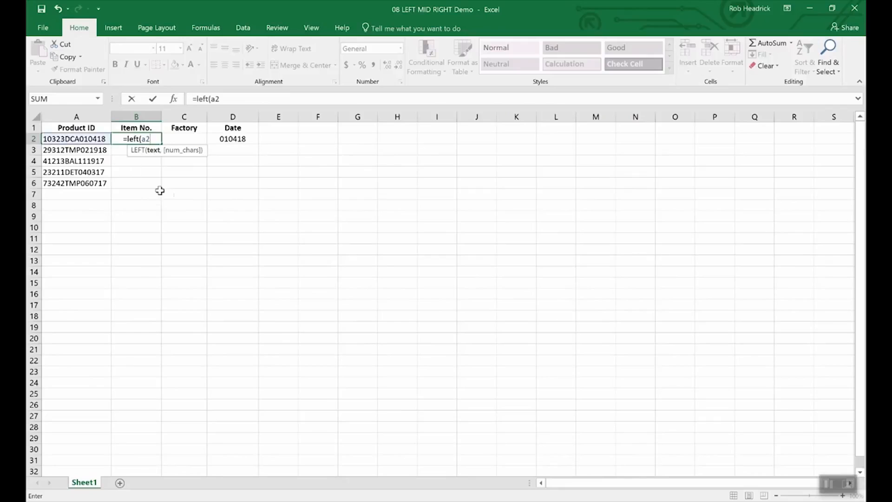
text(,)
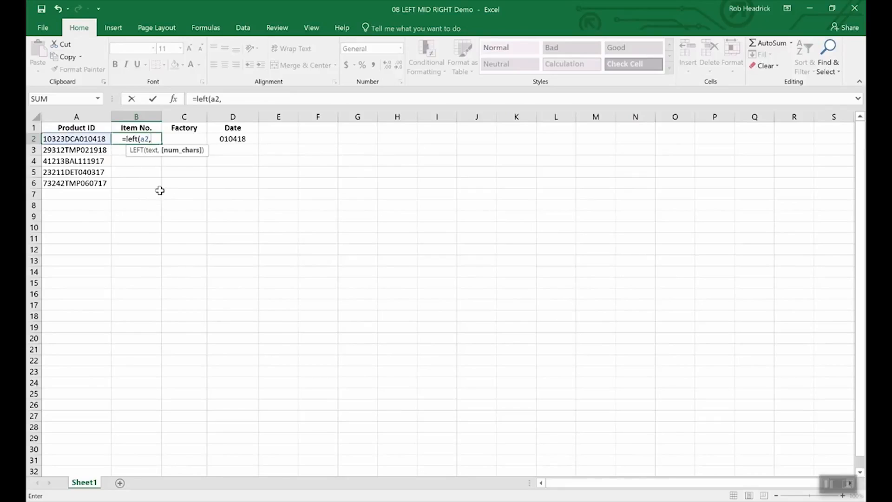
text(5)
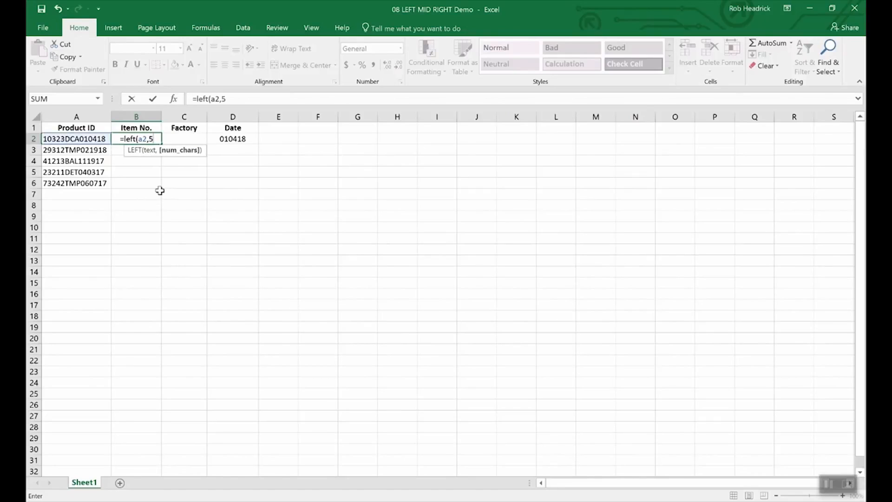
text())
key(Return)
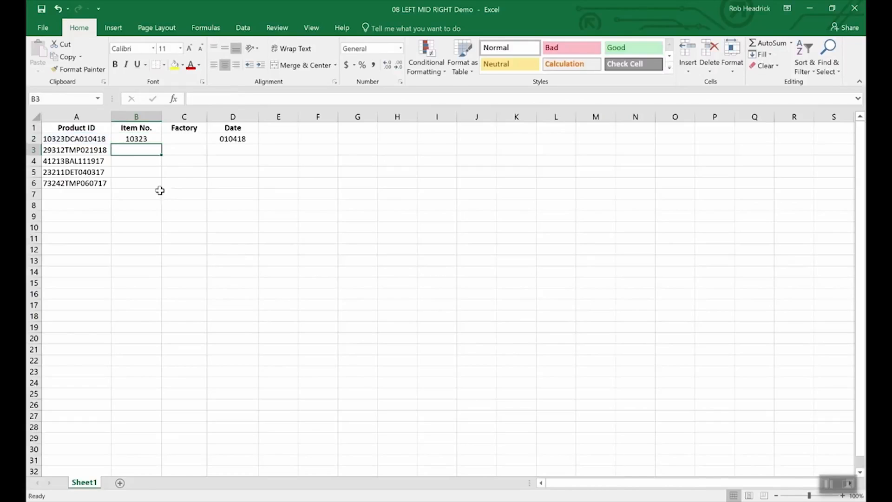
key(Up)
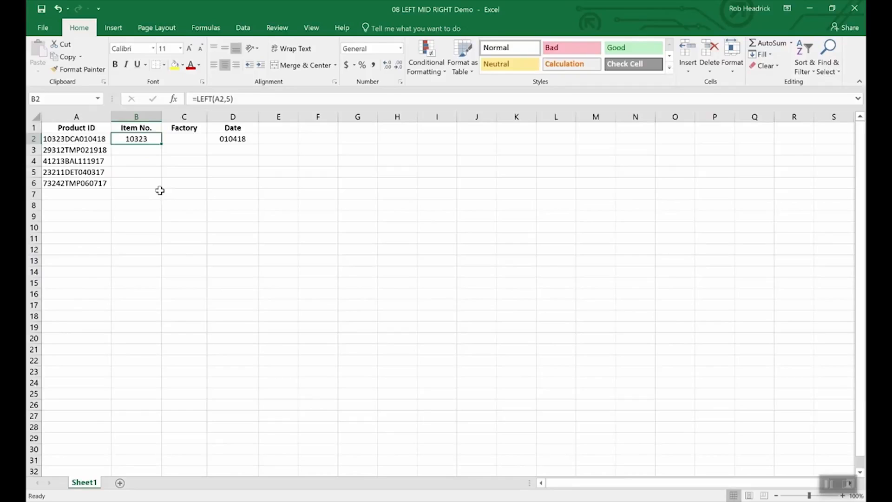
key(Right)
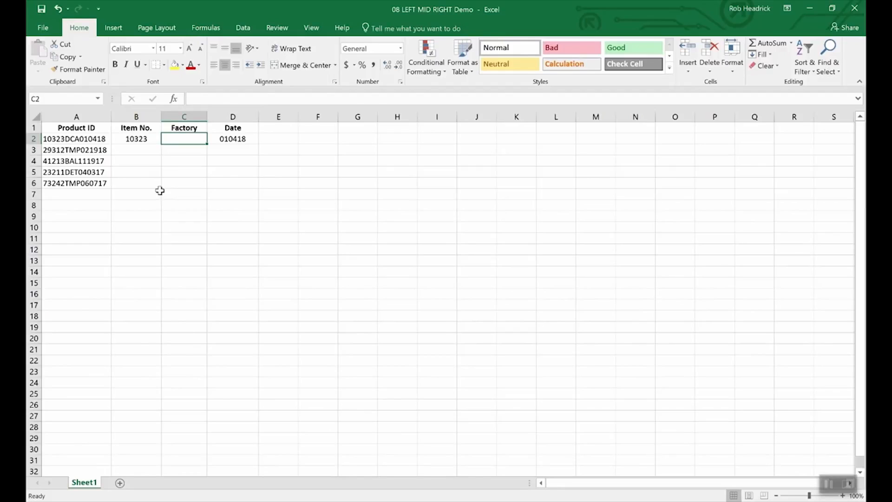
Enter =MID(A2,6,3) in Factory cell C2, returning DCA, and reselect it.
text(=mid(a2)
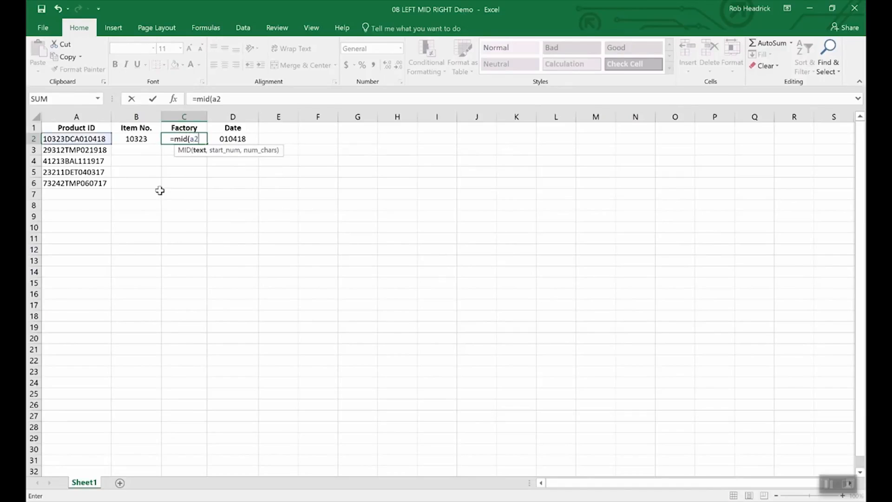
text(,)
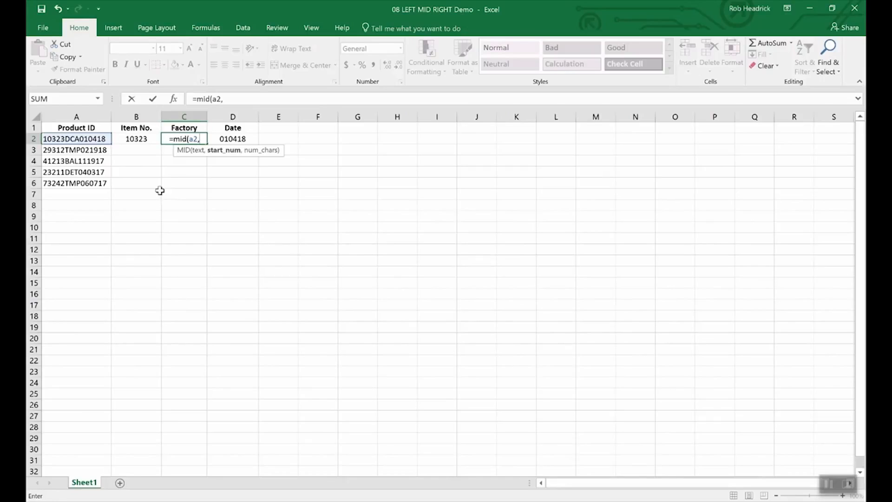
text(6)
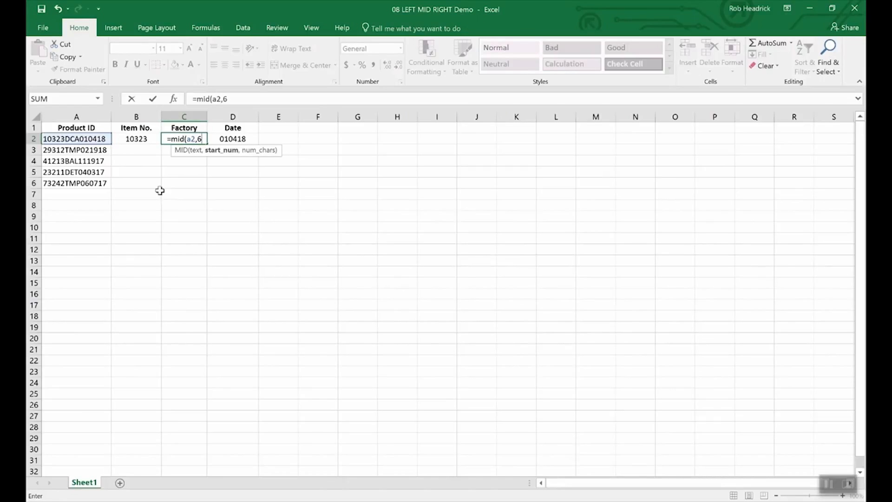
text(,)
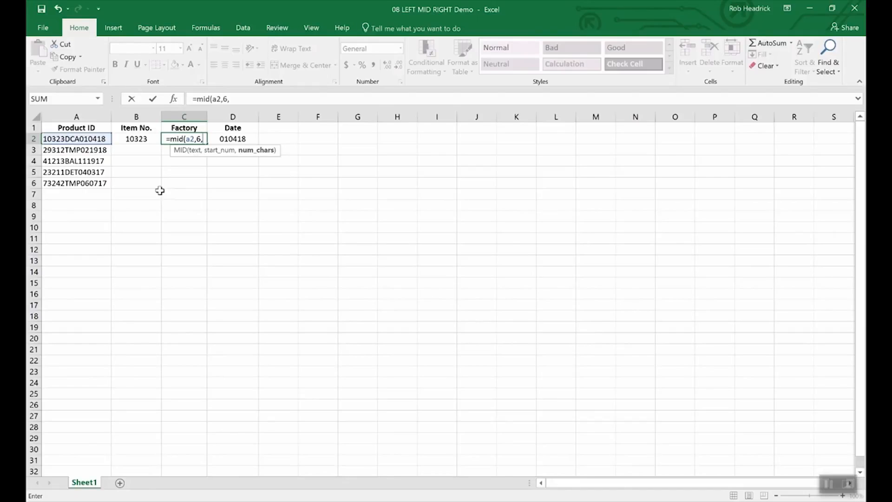
text(3)
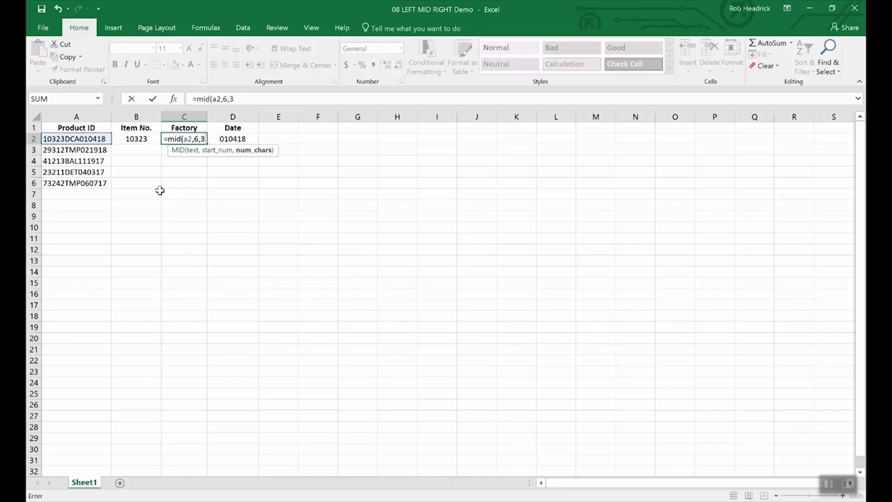
key(Return)
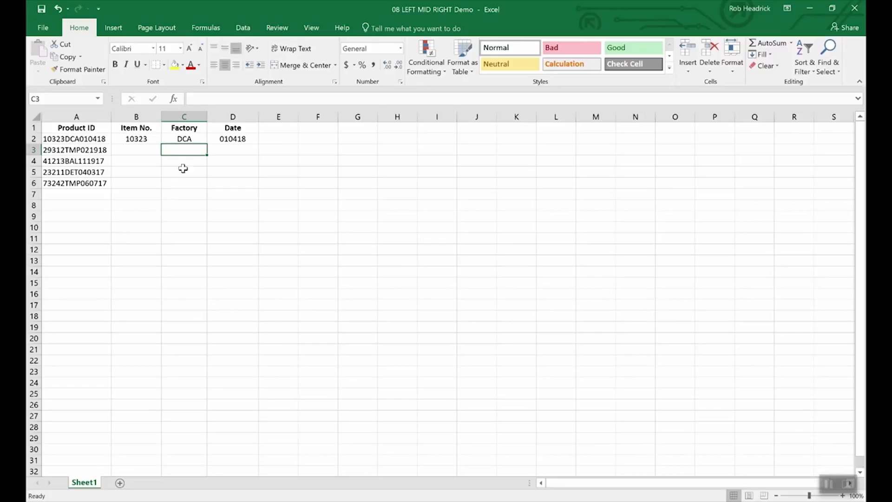
click(186, 138)
Fill the Factory MID formula down C3:C6 to show TMP, BAL, DET and TMP.
drag(206, 145, 204, 188)
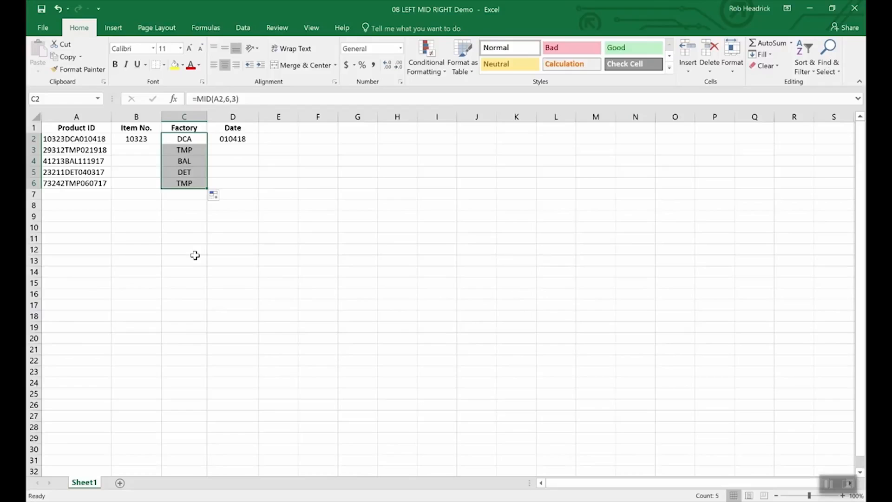
key(Left)
key(Left)
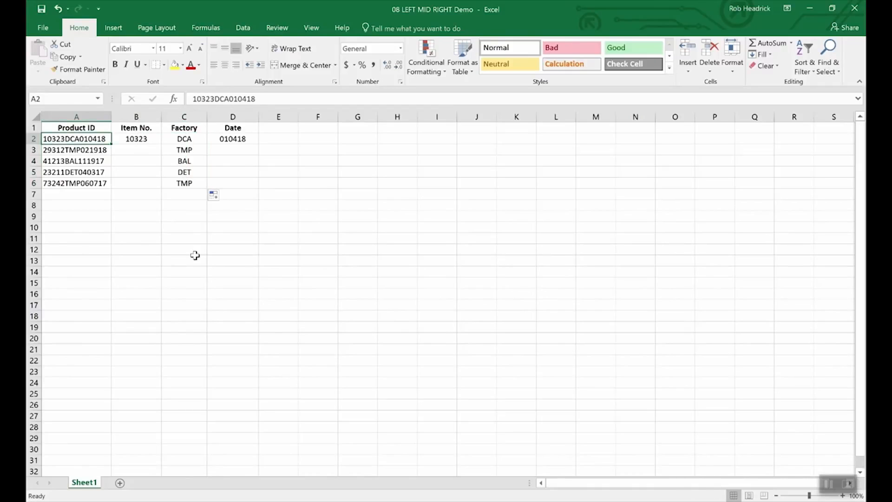
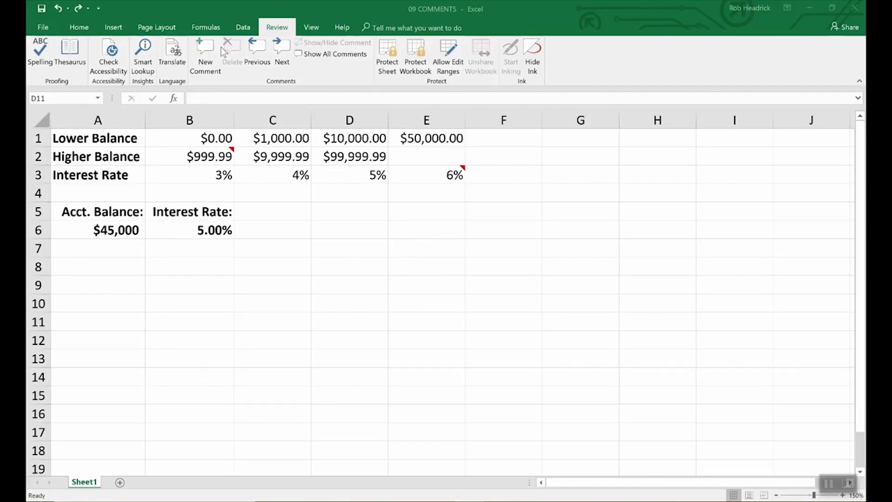
Add the comment 'Remember to double check rates above.' to interest rate cell B6.
click(217, 229)
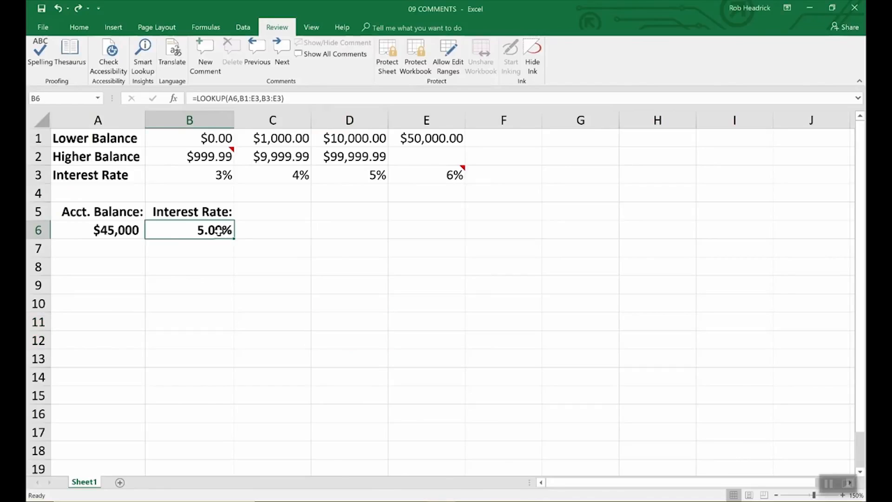
click(202, 51)
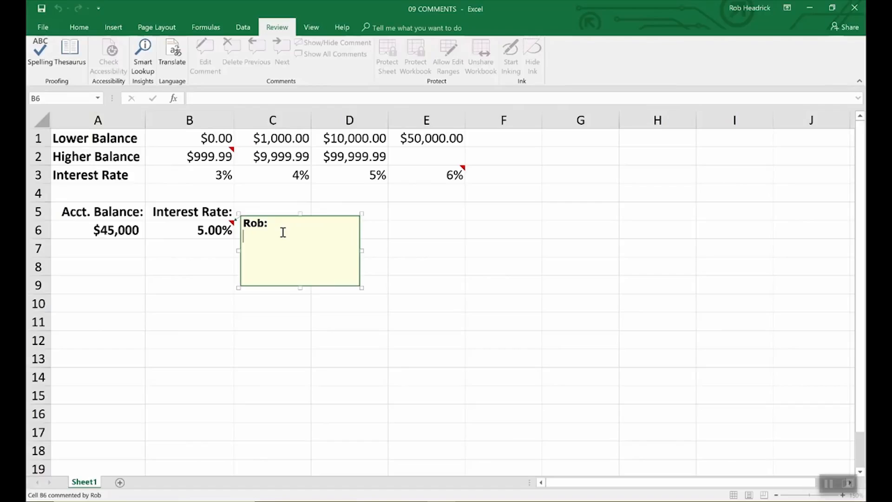
text(Remember to double chec)
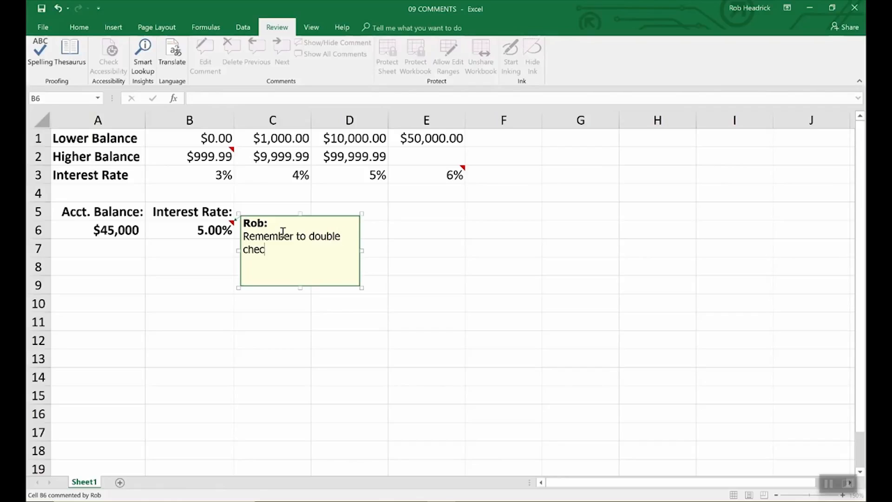
text(k rates above.)
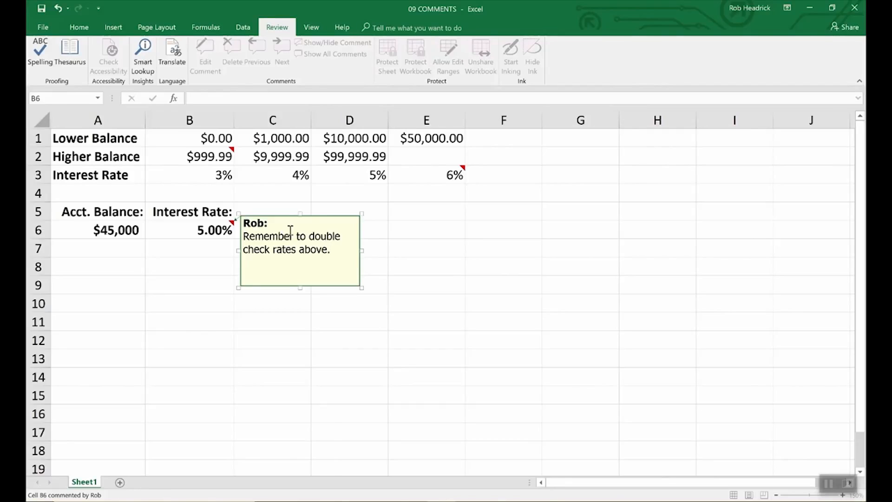
click(396, 230)
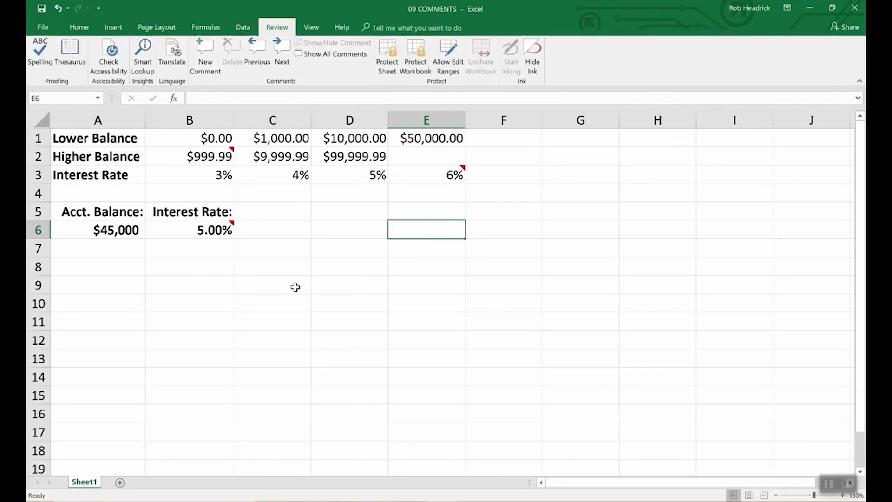
Read the new B6 comment, then open the File Info page for 09 COMMENTS.
mouse_move(232, 226)
click(228, 228)
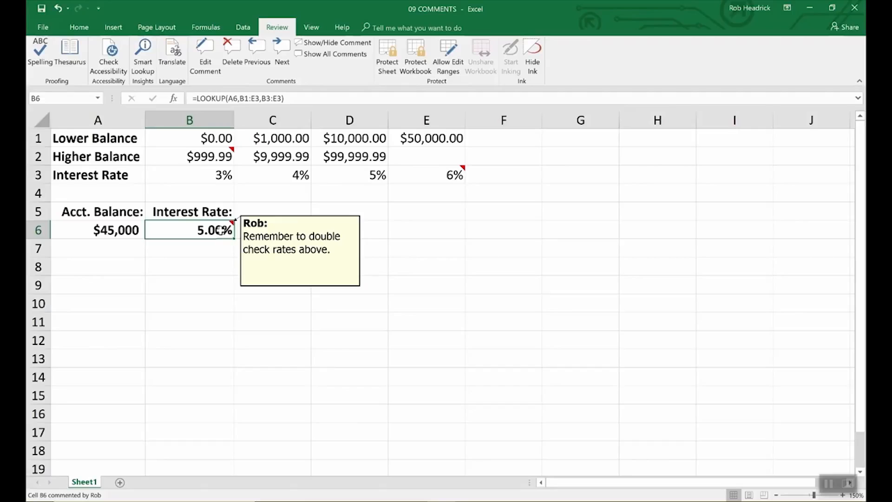
click(267, 242)
click(231, 230)
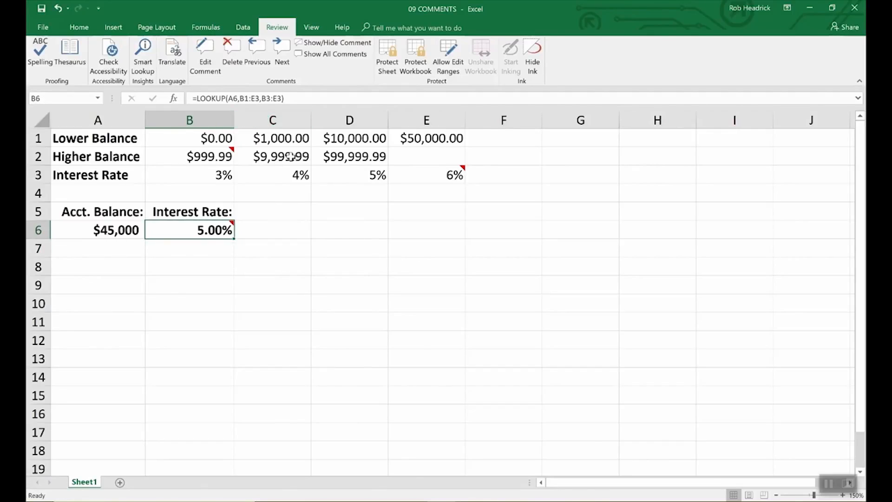
click(43, 28)
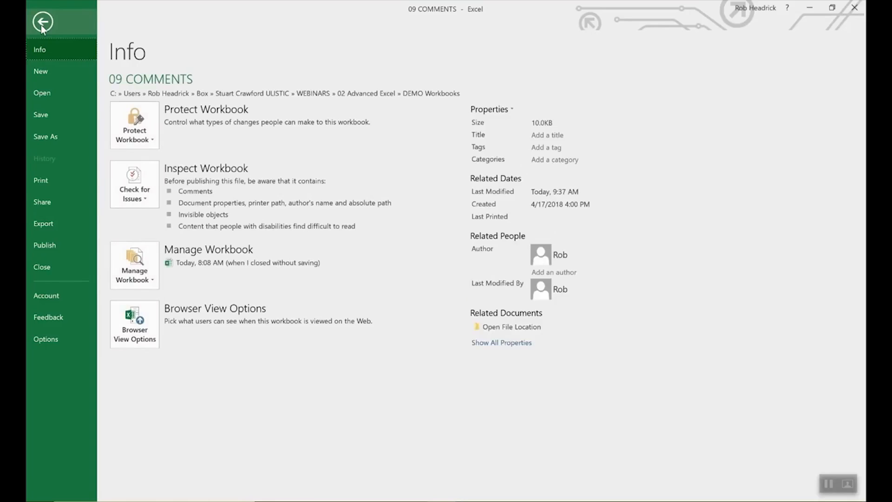
Check the User name used to sign comments in Excel Options > General, then close with OK.
click(47, 336)
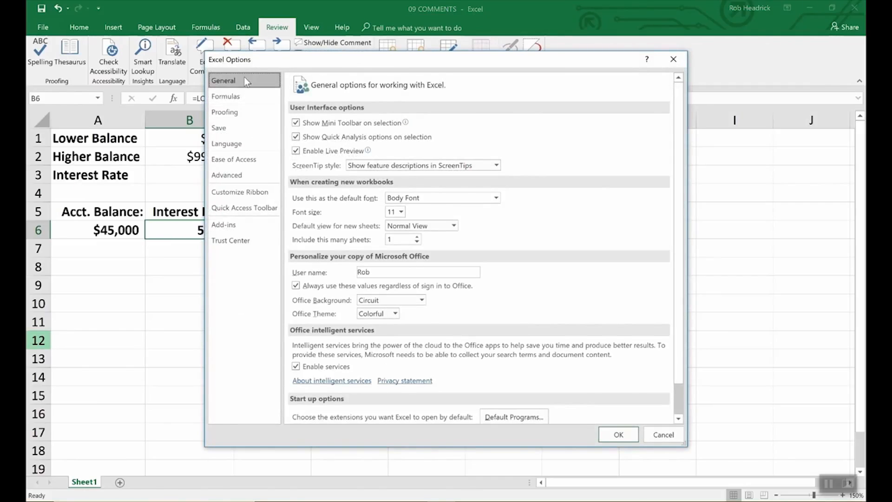
click(377, 273)
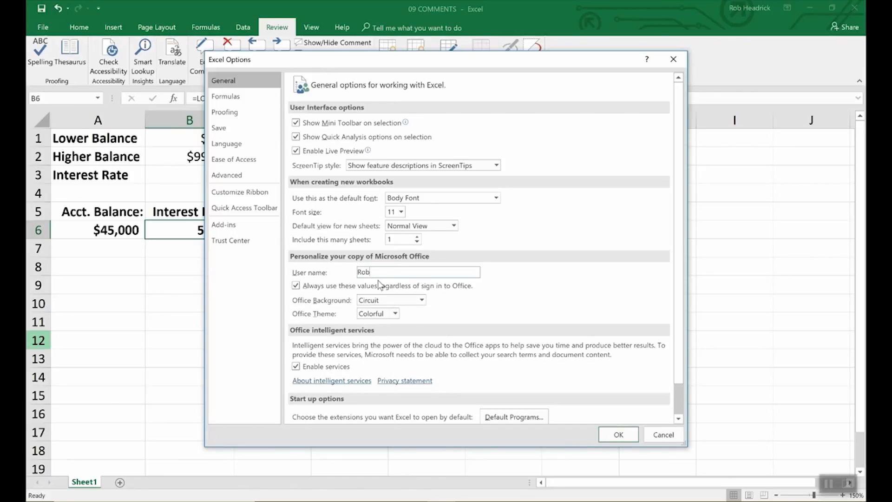
click(619, 434)
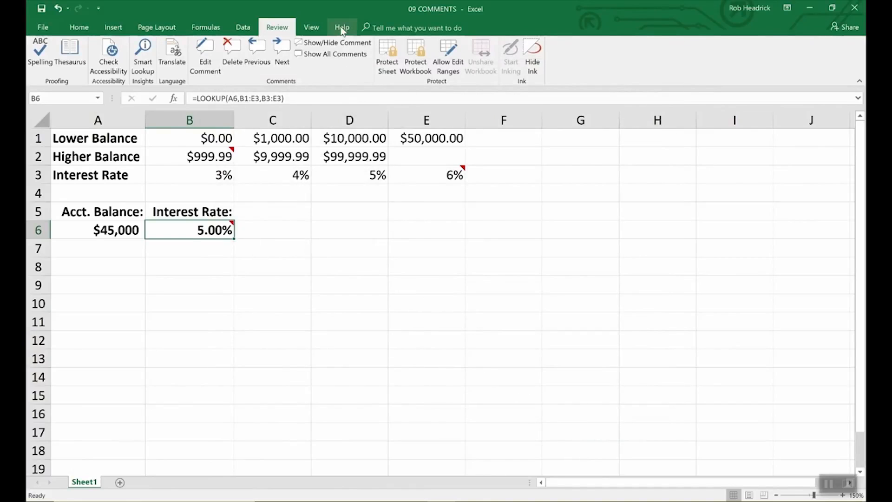
Keep the B6 comment displayed and view its Format Comment settings without changing anything.
click(338, 42)
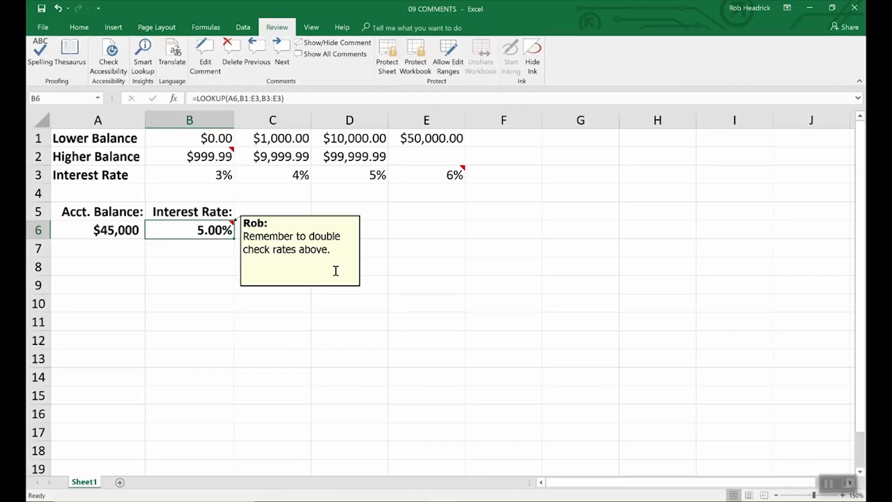
right_click(301, 250)
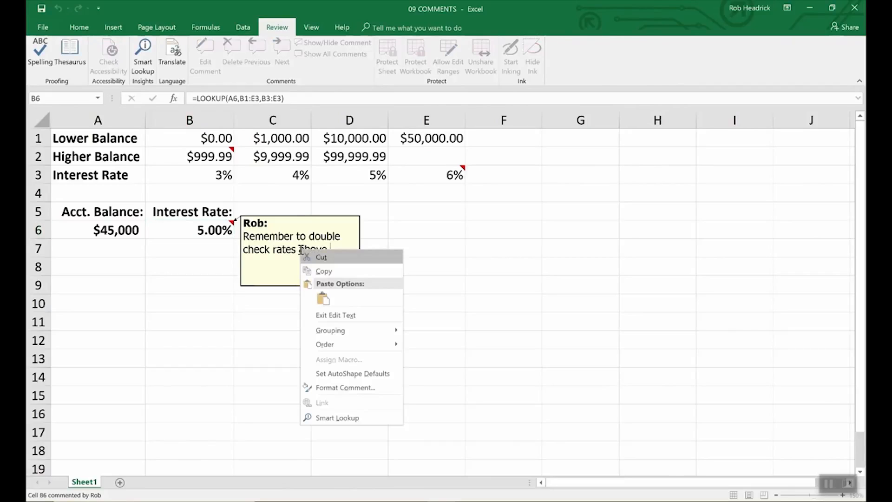
click(331, 389)
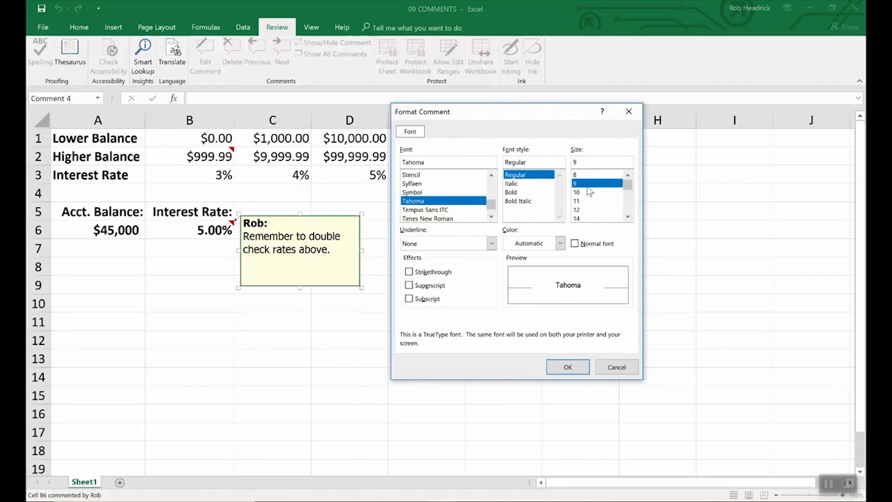
click(613, 368)
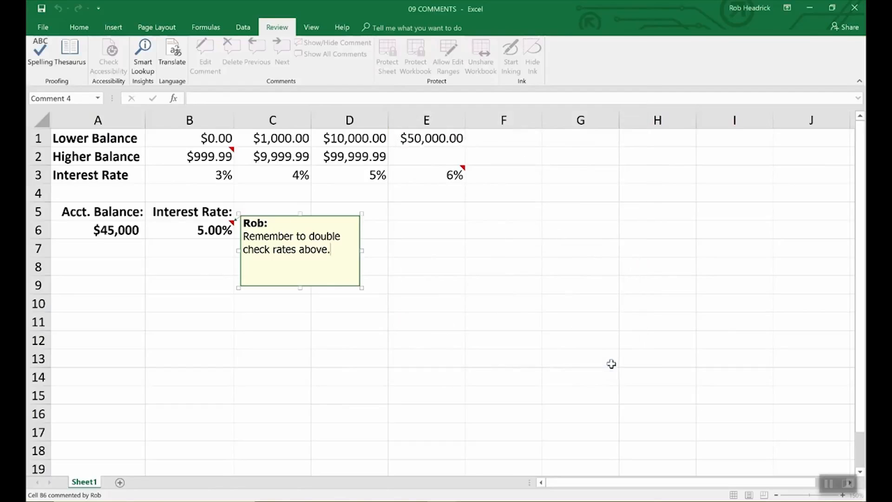
Set the B6 comment's fill colour to light cyan under Format Comment > Colors and Lines.
right_click(343, 286)
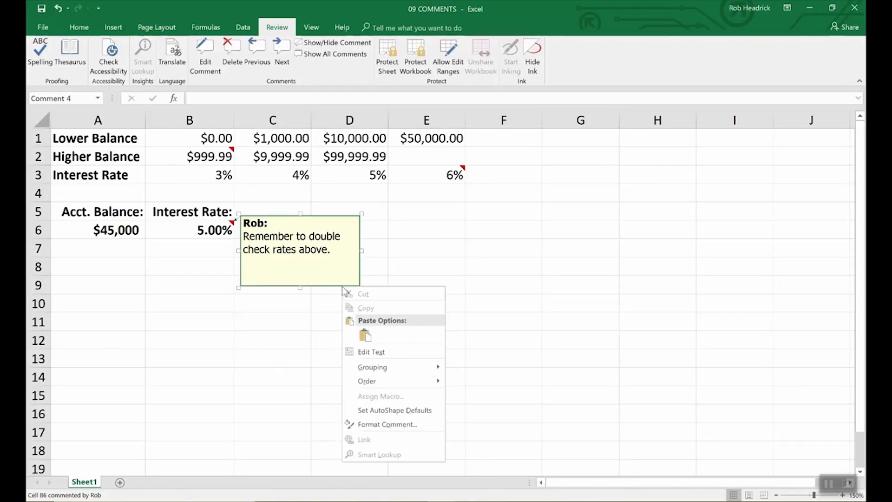
click(370, 424)
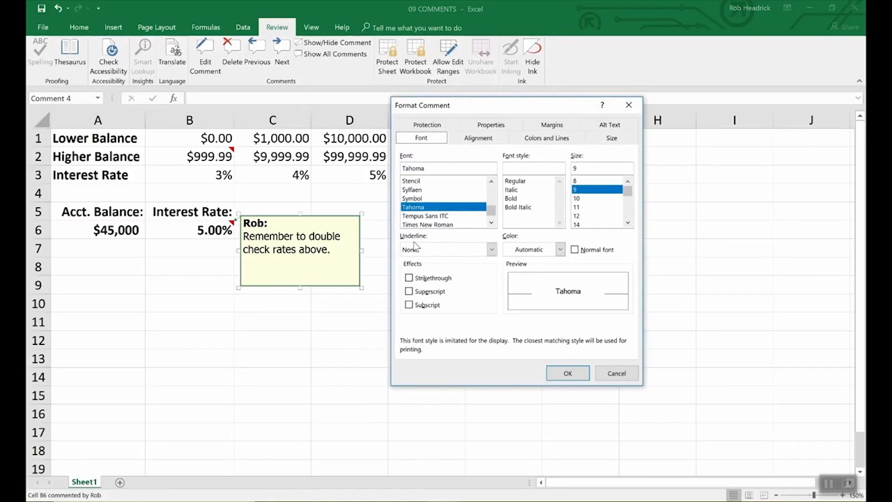
click(549, 140)
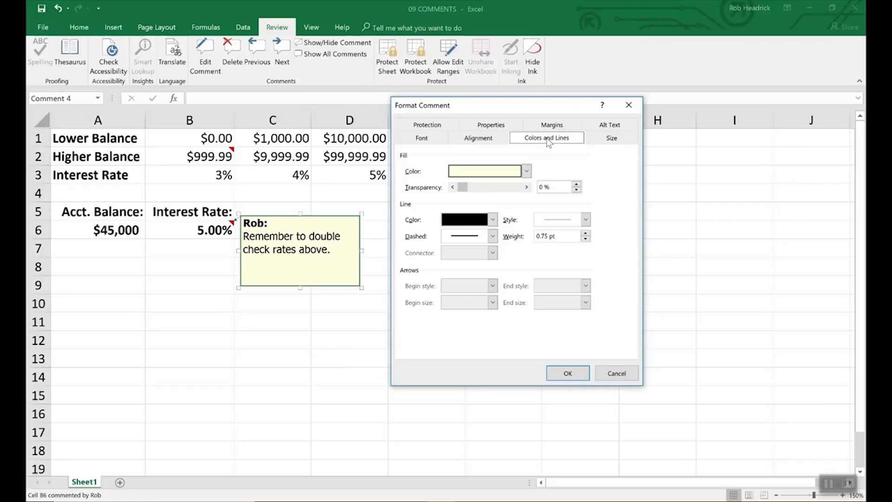
click(527, 171)
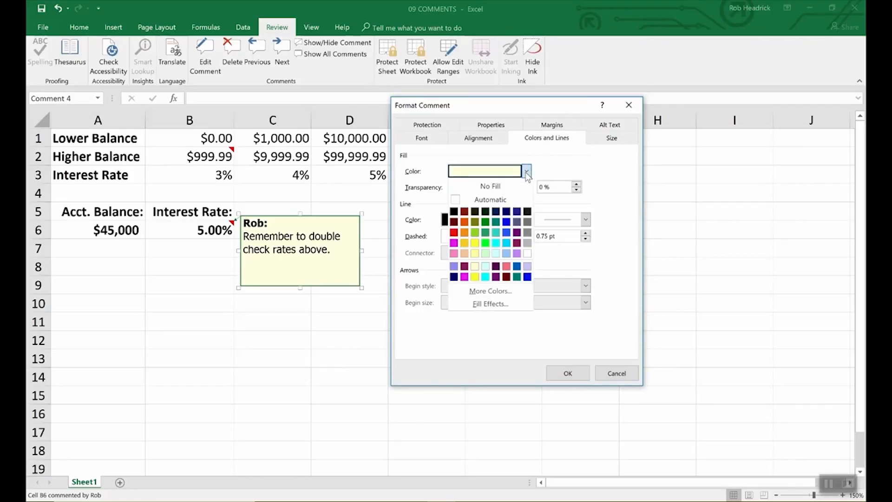
click(496, 253)
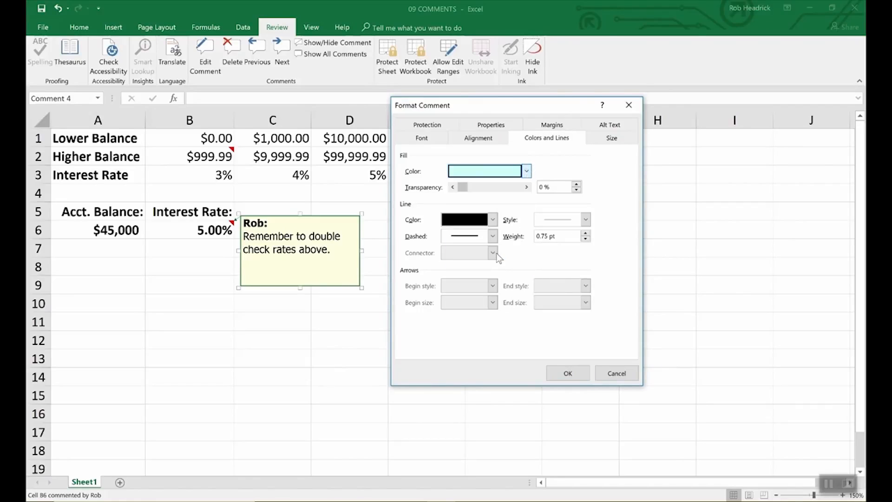
click(581, 373)
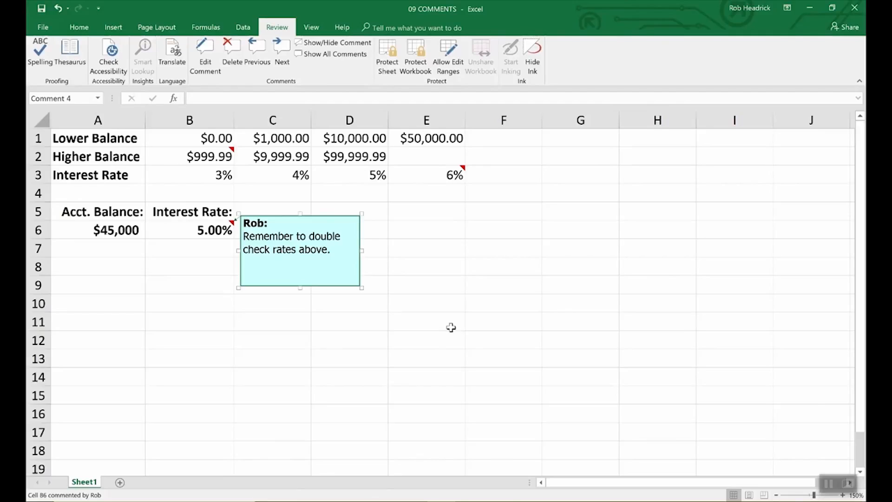
View the comments on B2 and E3, then show all comments on the sheet.
click(450, 327)
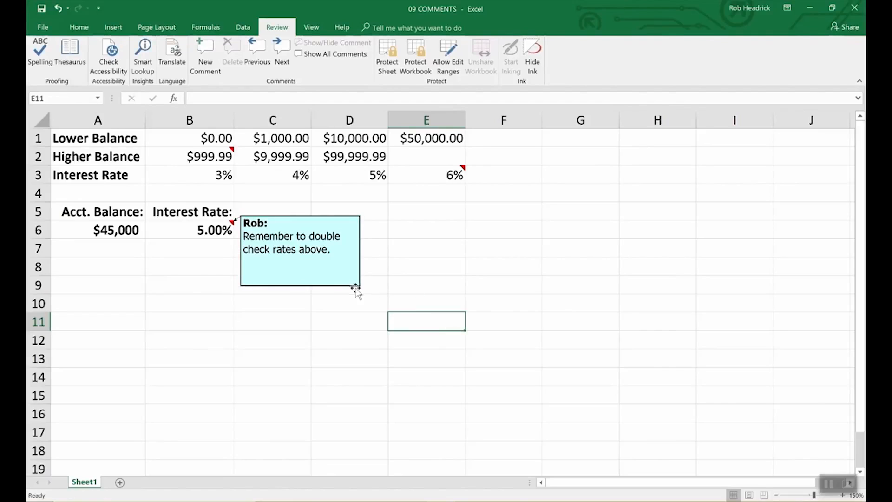
click(227, 157)
click(440, 182)
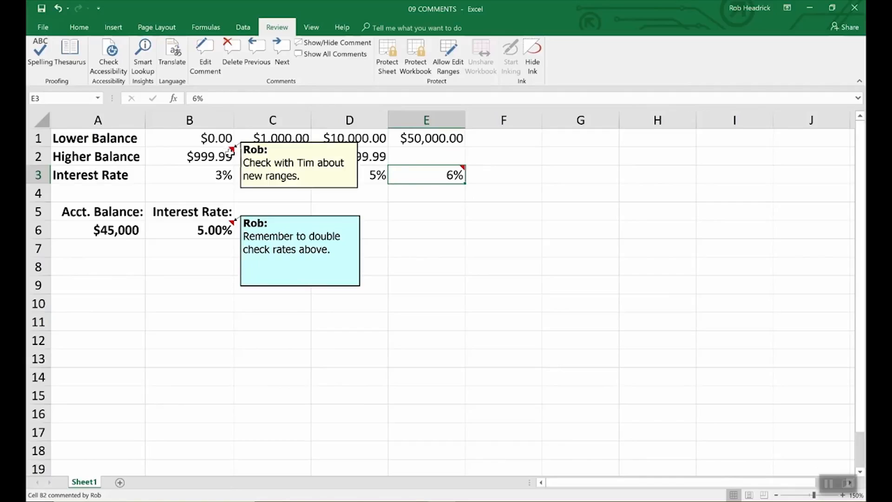
mouse_move(426, 178)
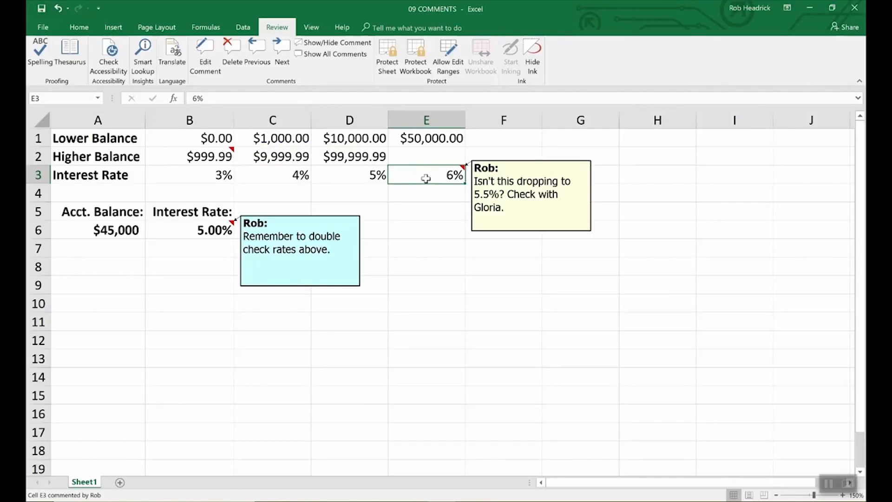
click(208, 157)
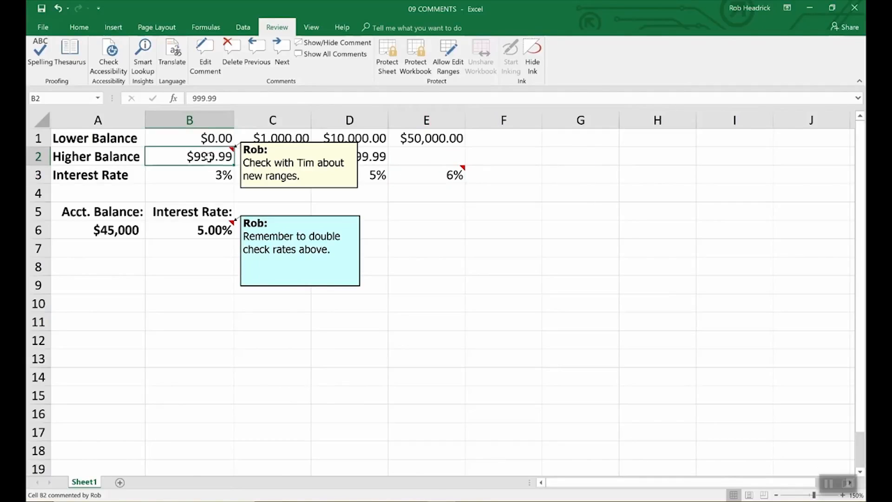
click(344, 55)
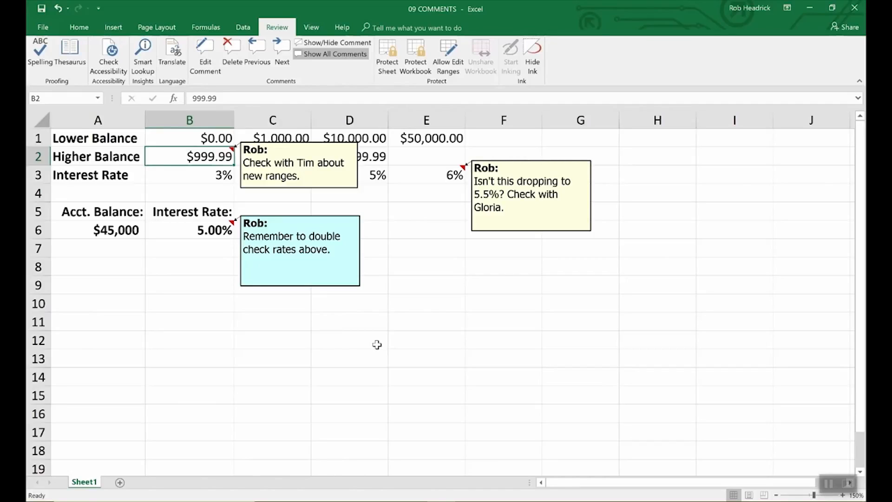
Delete the B6 and B2 comments, leaving the E3 comment box selected.
click(208, 230)
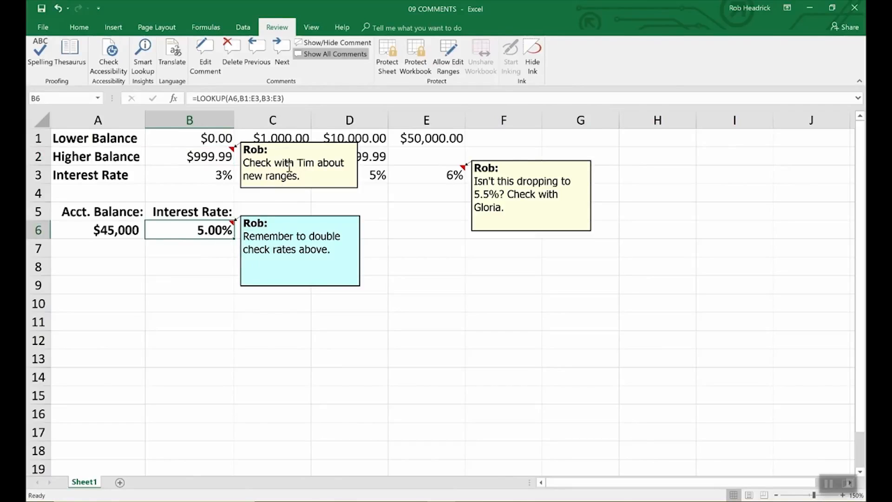
click(231, 48)
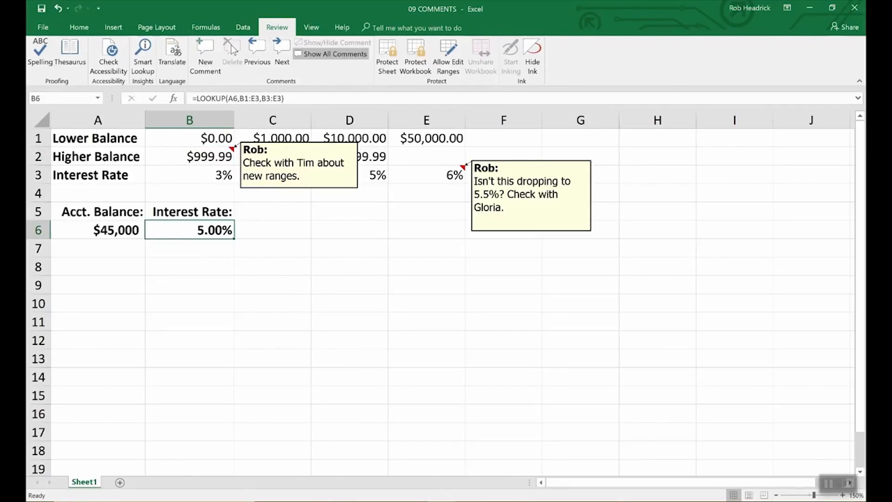
click(327, 189)
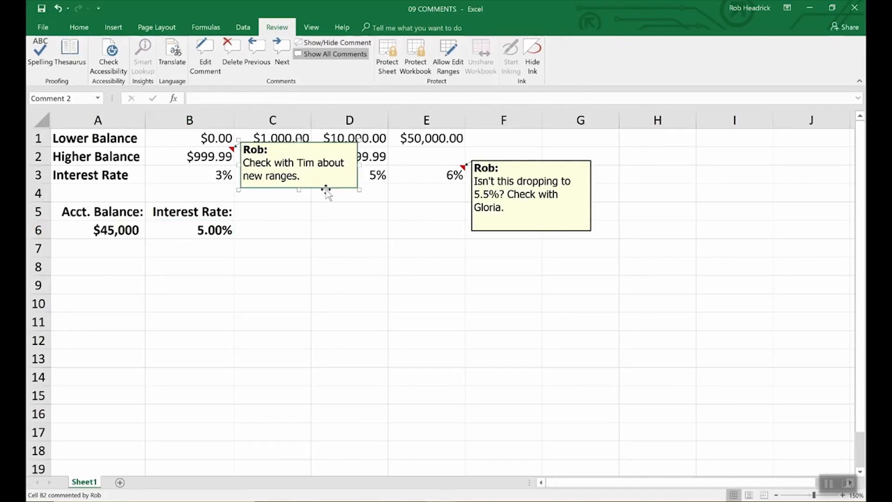
key(Delete)
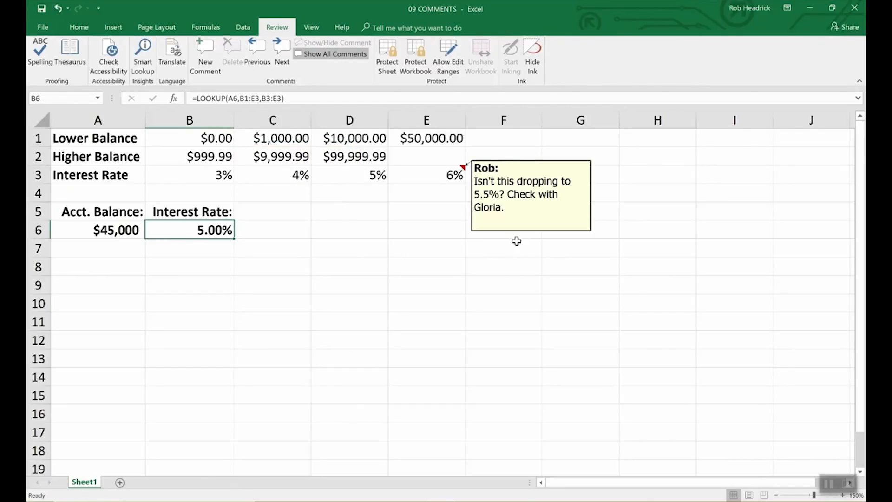
click(521, 231)
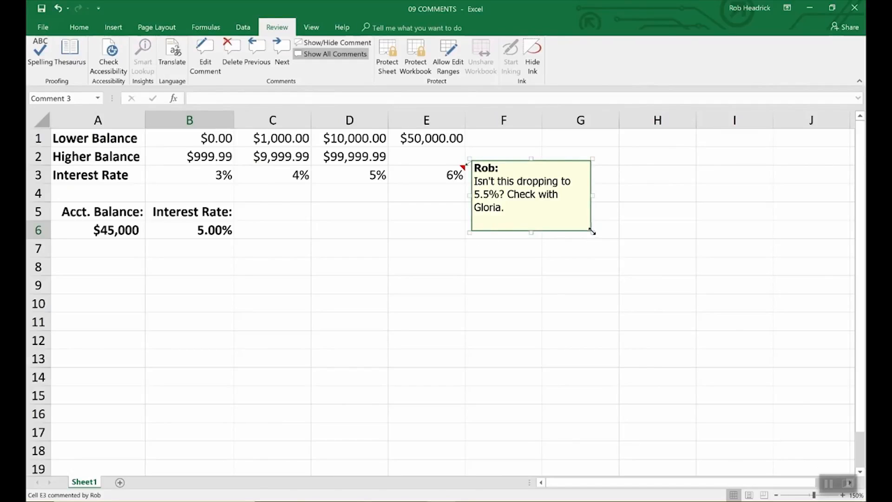
Shrink the E3 comment box by dragging its corner handle inward.
drag(593, 233, 687, 348)
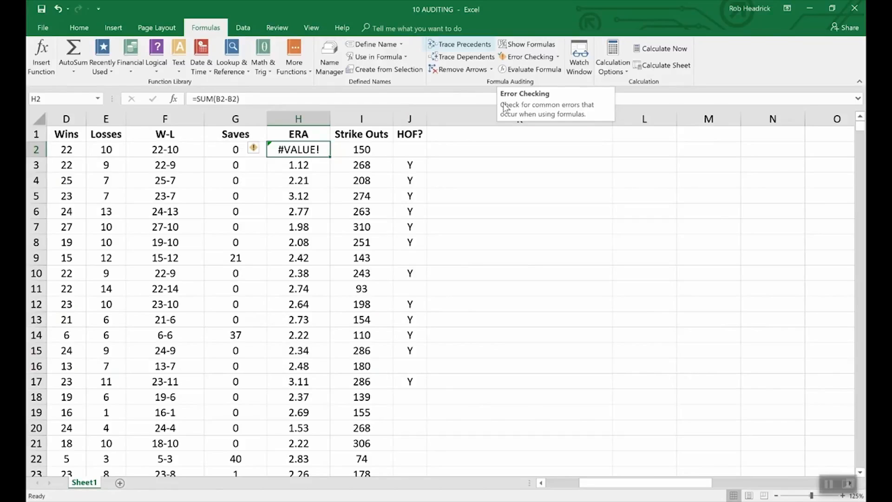
Trace precedents of F2's W-L formula, showing arrows from D2 and E2.
click(177, 150)
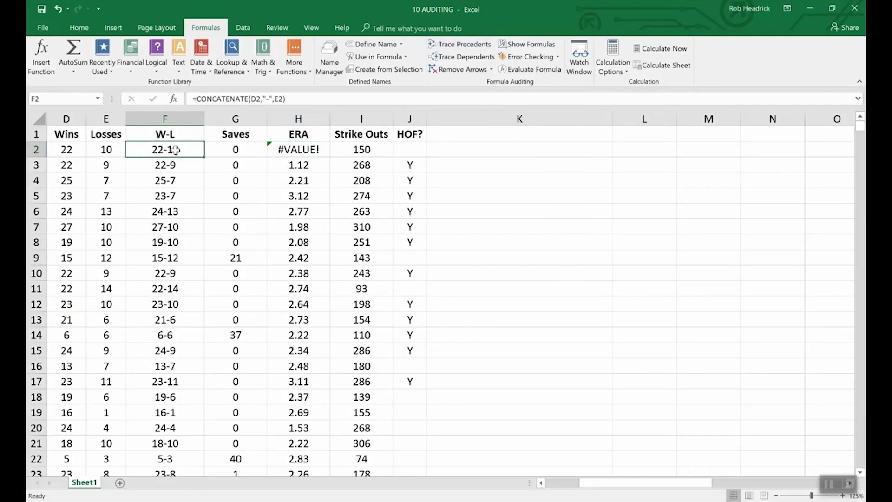
click(454, 46)
drag(621, 481, 590, 491)
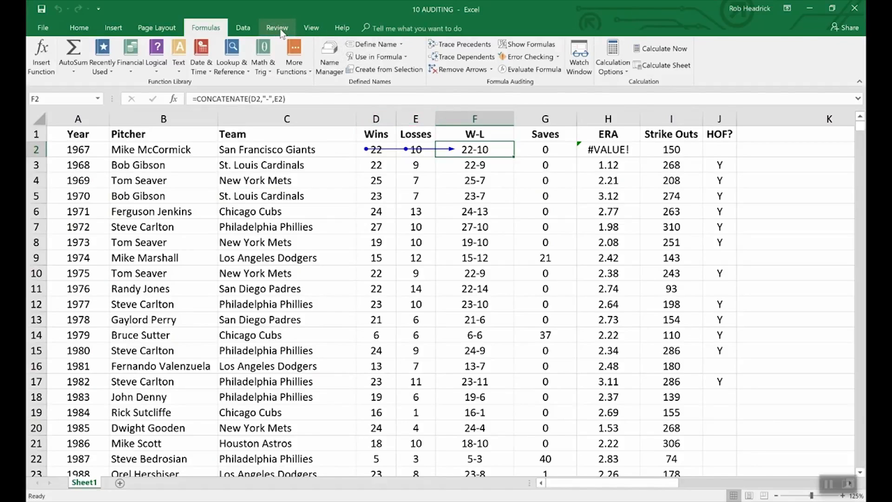
Switch to the 09 COMMENTS workbook and remove the trace arrows from its lookup formula.
click(312, 27)
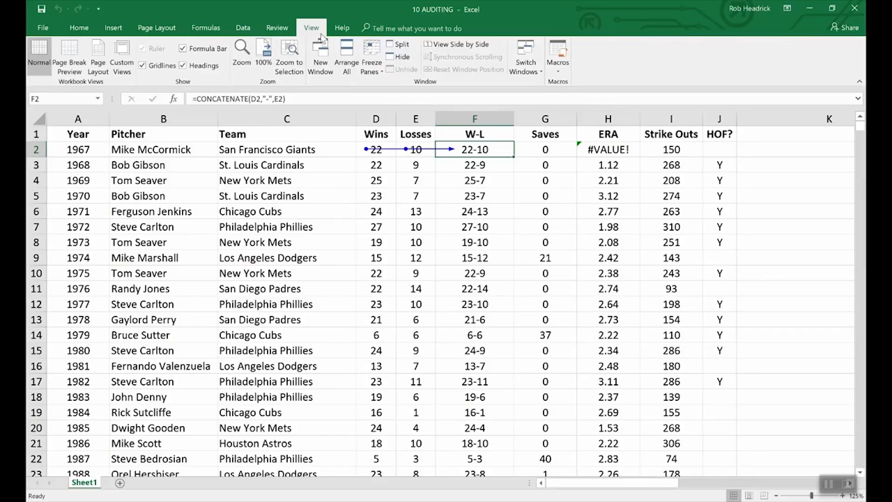
click(533, 60)
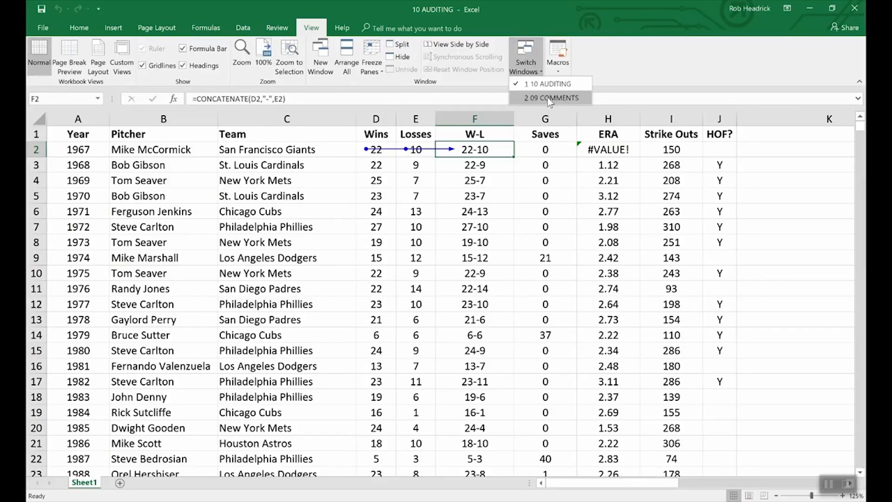
click(547, 97)
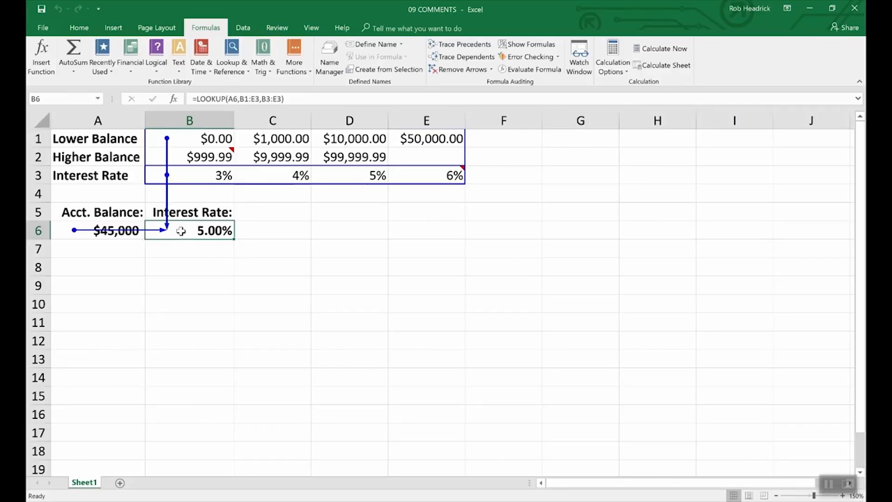
click(462, 70)
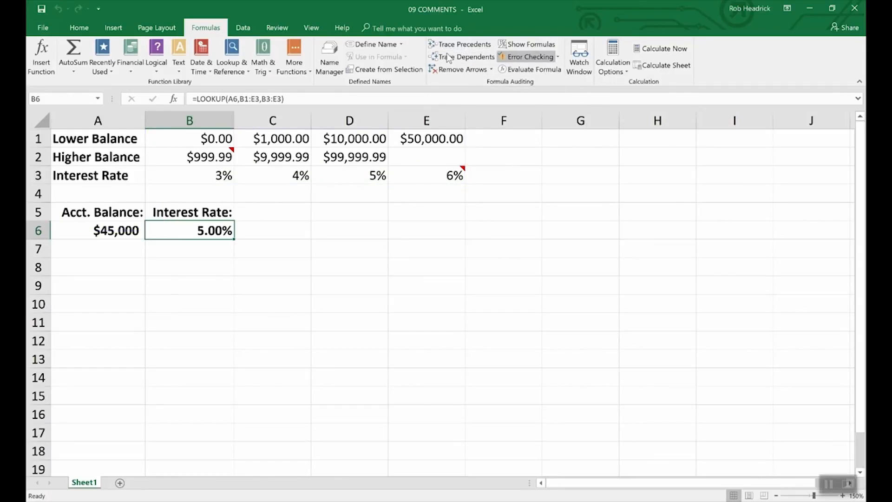
Switch back to the 10 AUDITING workbook via View > Switch Windows.
click(312, 28)
click(525, 58)
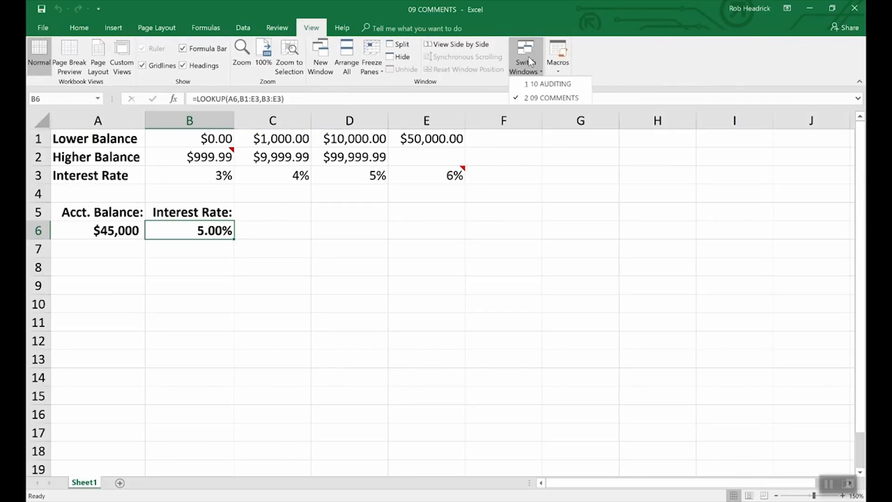
click(533, 83)
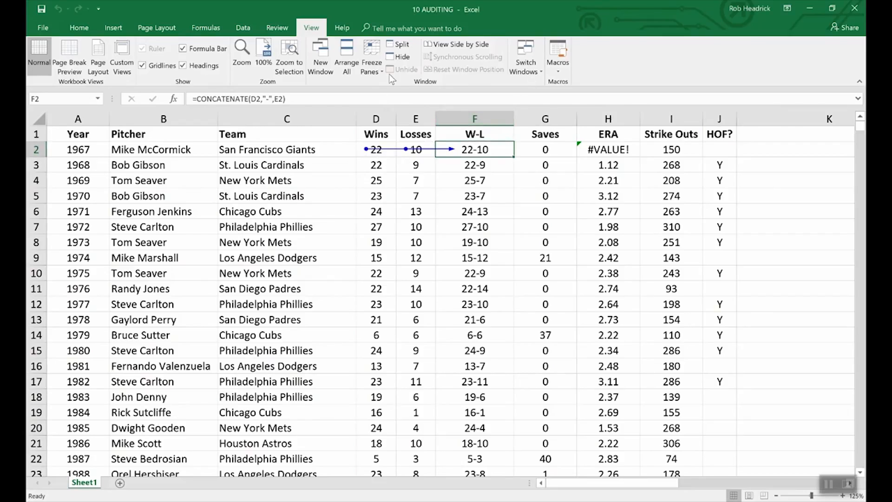
Remove F2's trace arrows, then turn Show Formulas on to inspect and back off.
click(203, 29)
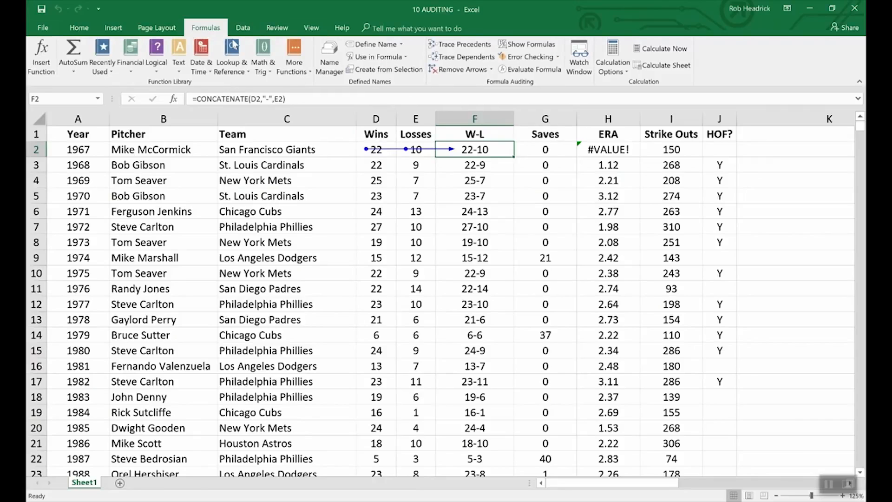
click(462, 69)
click(519, 46)
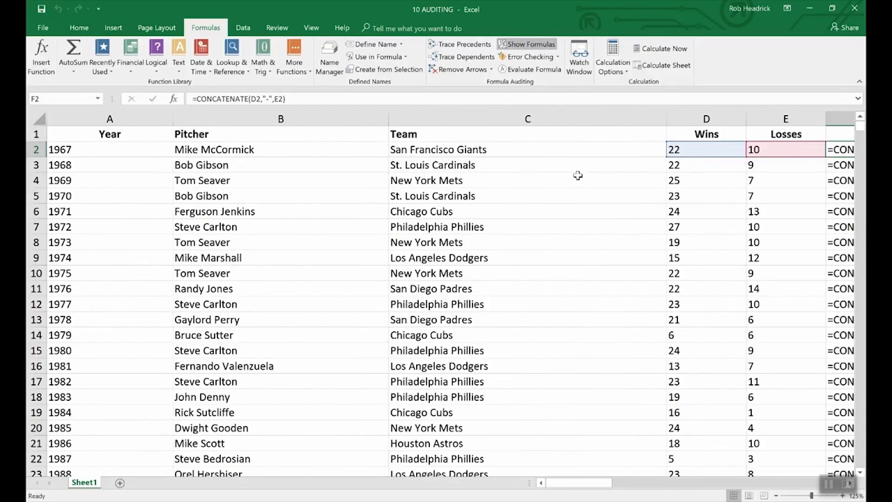
drag(592, 485, 621, 478)
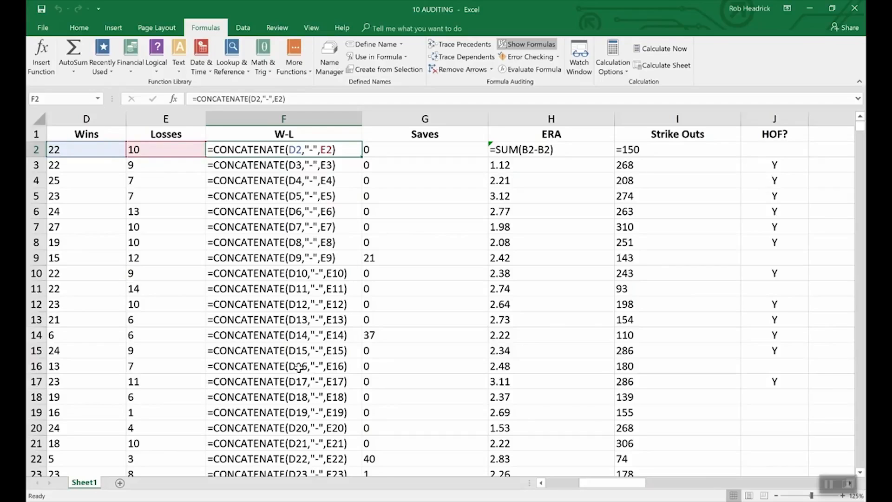
click(534, 45)
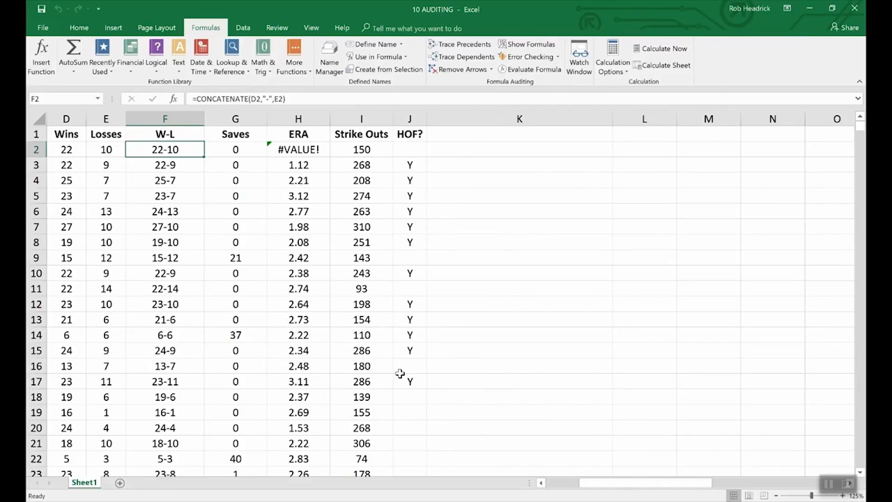
click(541, 482)
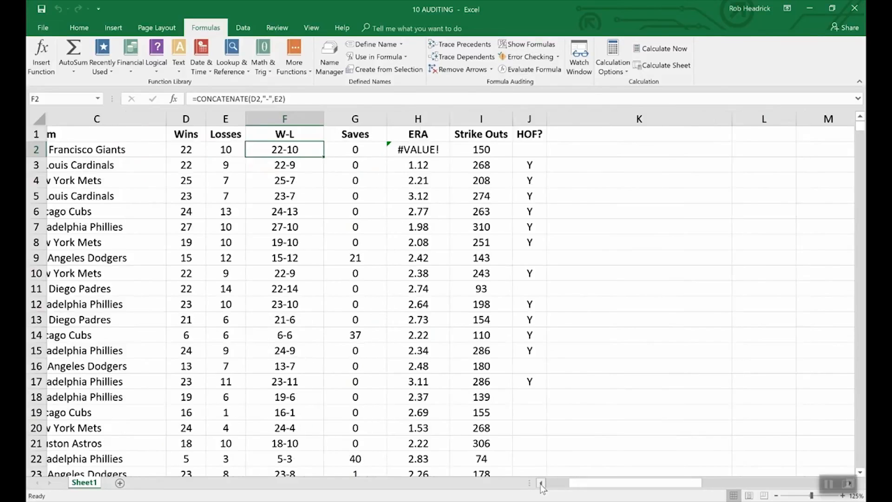
click(541, 483)
click(541, 483)
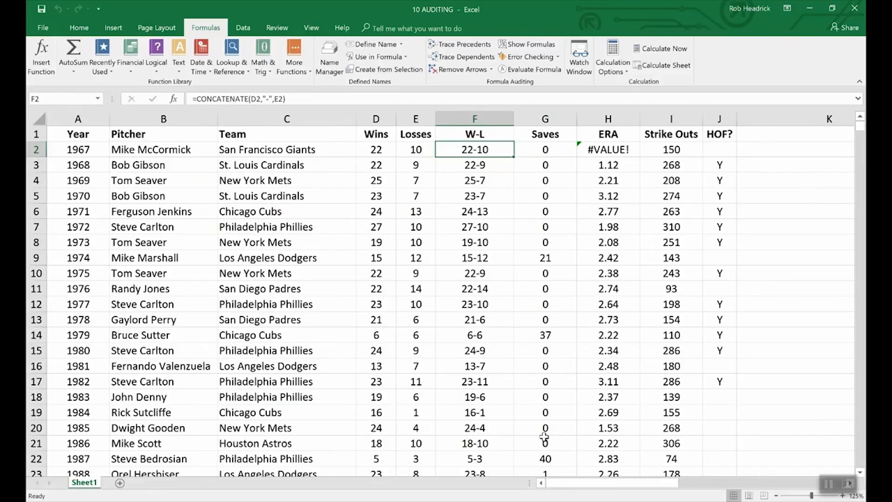
click(542, 57)
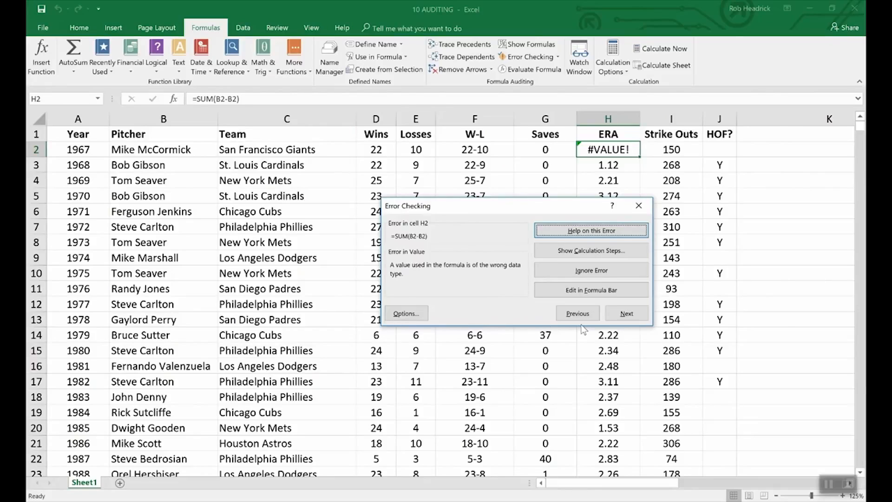
click(767, 292)
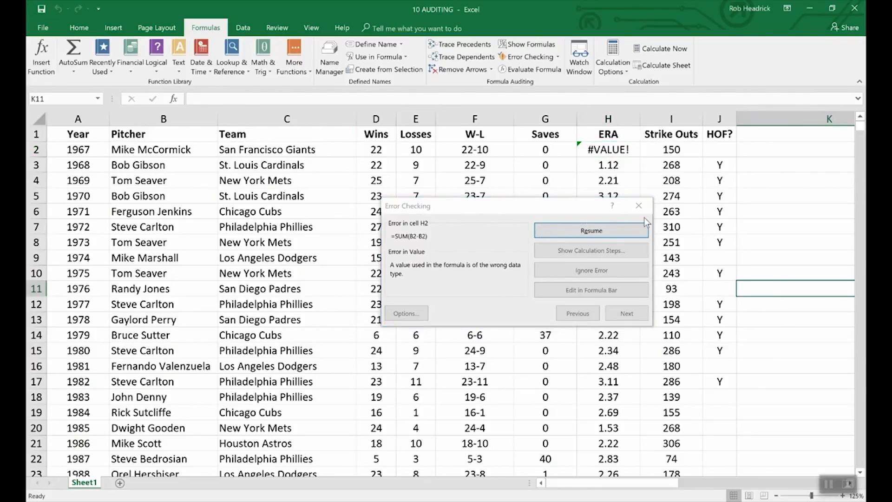
click(630, 211)
click(638, 206)
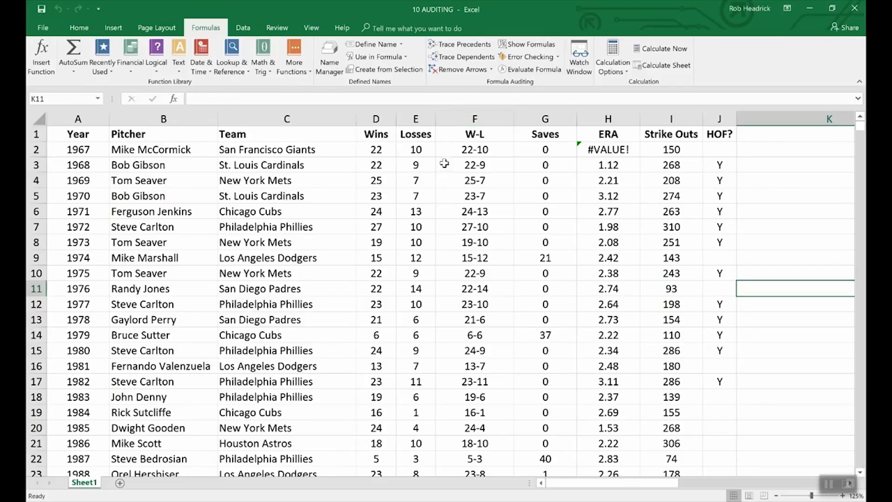
Evaluate F2's W-L formula step by step, resolving D2 to 22 and E2 to 10, giving 22-10.
click(458, 150)
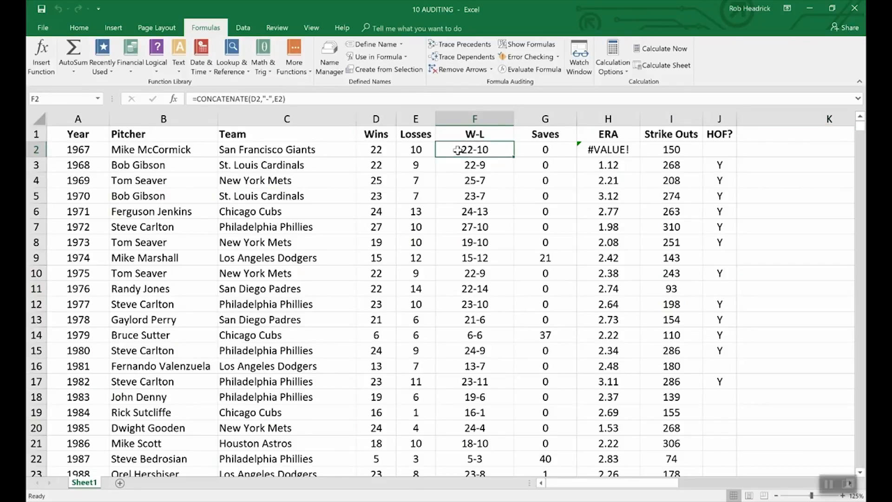
click(531, 69)
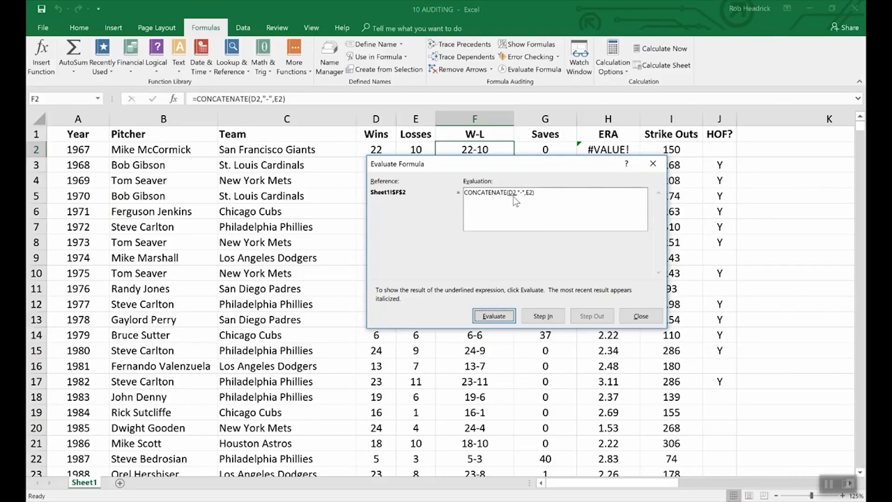
click(501, 313)
drag(416, 162, 416, 171)
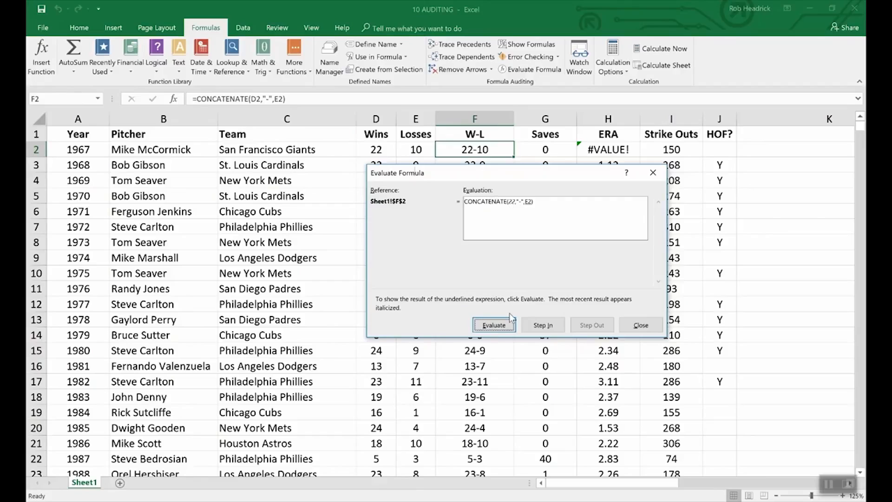
click(496, 326)
click(502, 325)
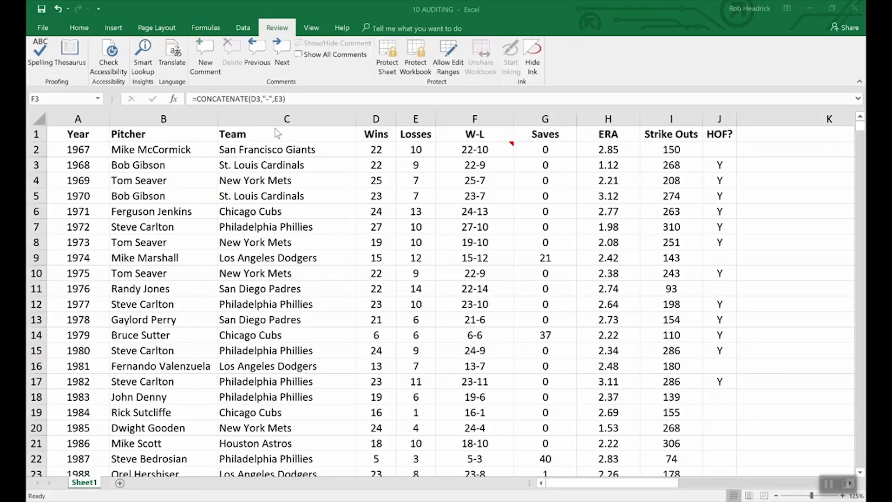
Encrypt the workbook with an open password, entering it and then re-entering it to confirm.
click(43, 29)
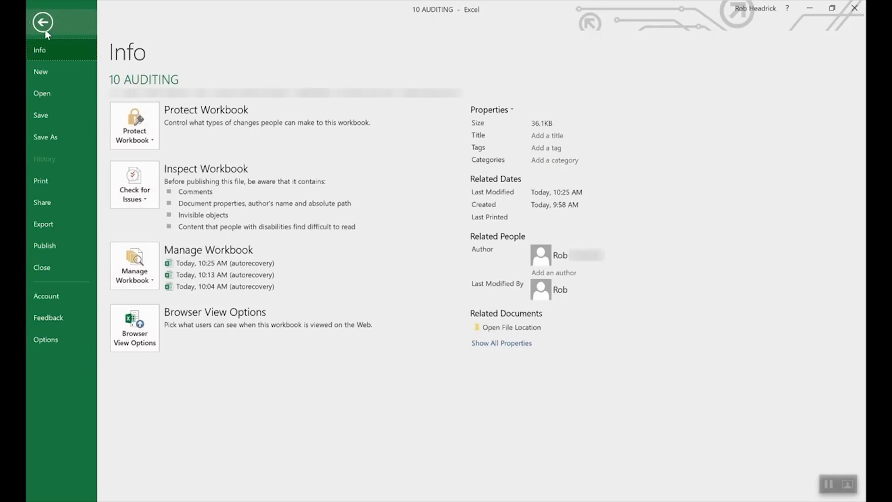
click(150, 124)
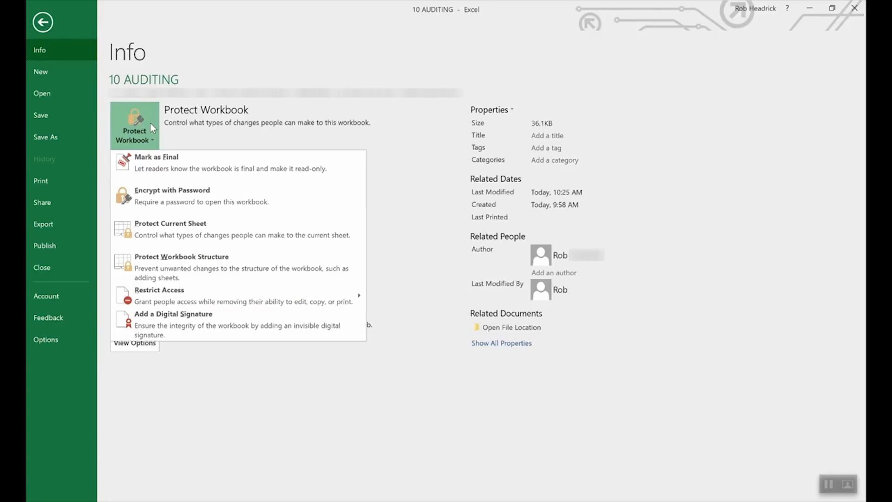
click(190, 197)
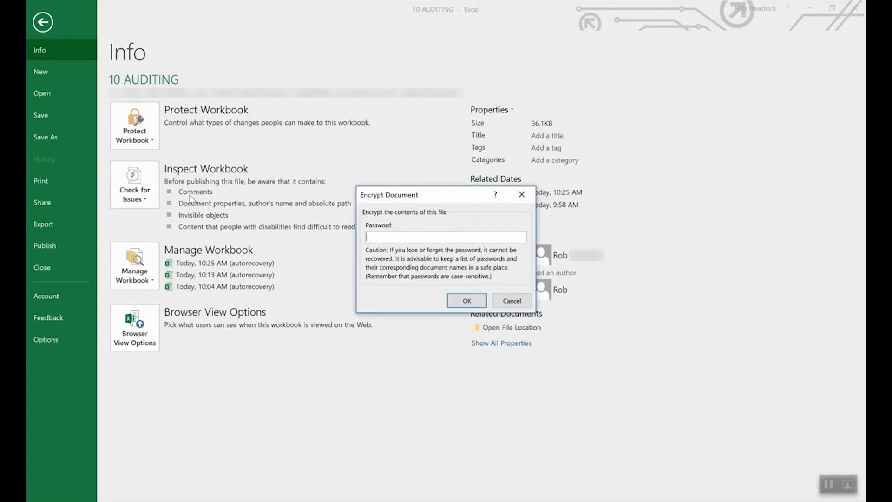
text(••••)
click(464, 302)
text(****)
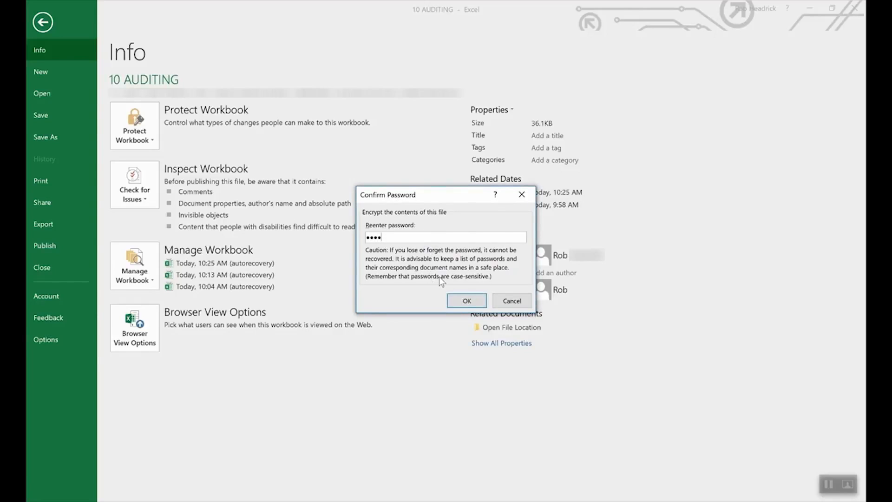
click(466, 302)
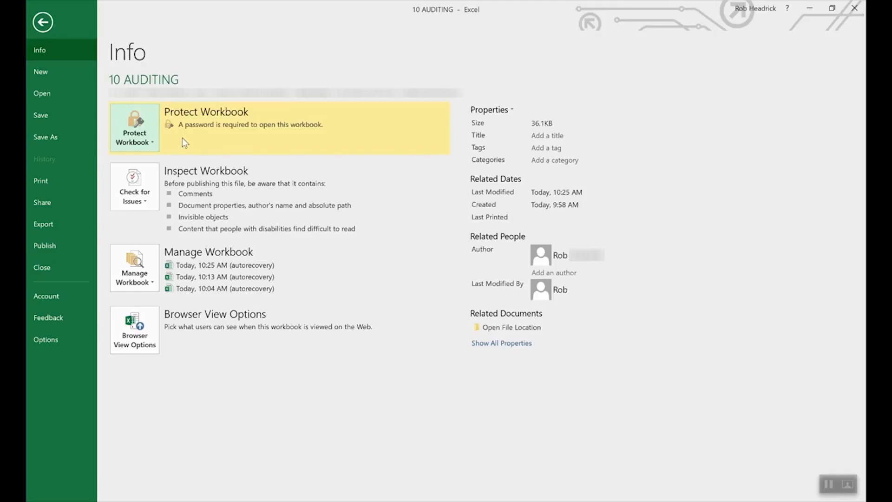
Delete the workbook's encryption password so it opens without one.
click(142, 138)
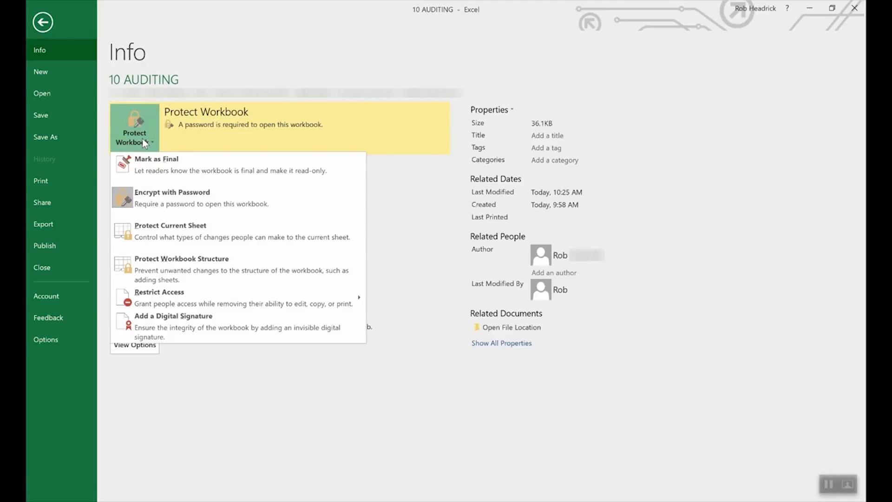
click(169, 200)
double_click(442, 233)
key(BackSpace)
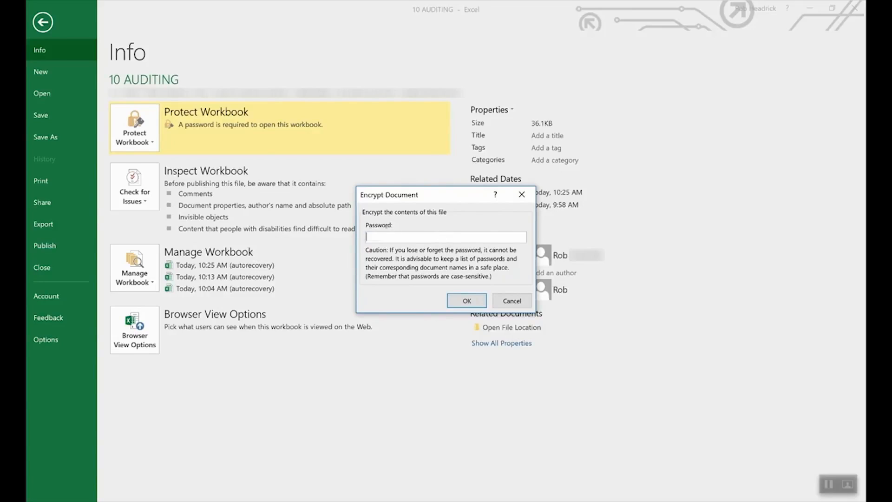
click(467, 301)
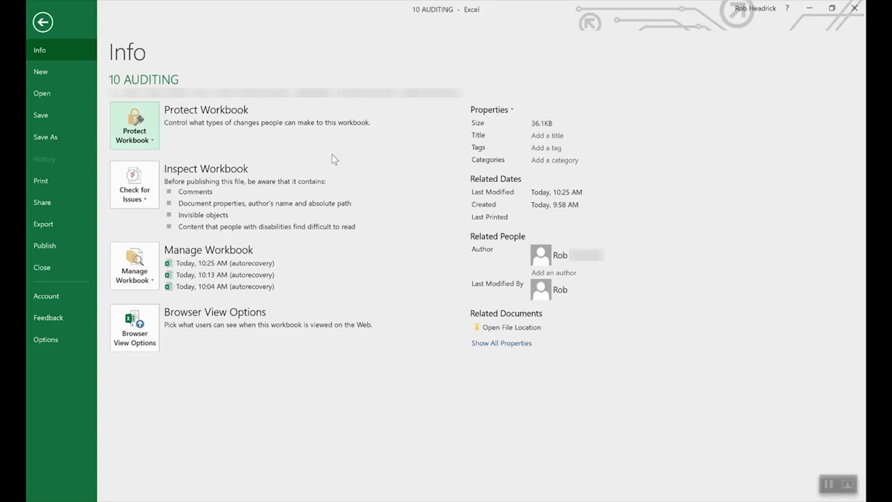
Start Protect Current Sheet from Protect Workbook, then cancel the Protect Sheet dialog.
click(139, 123)
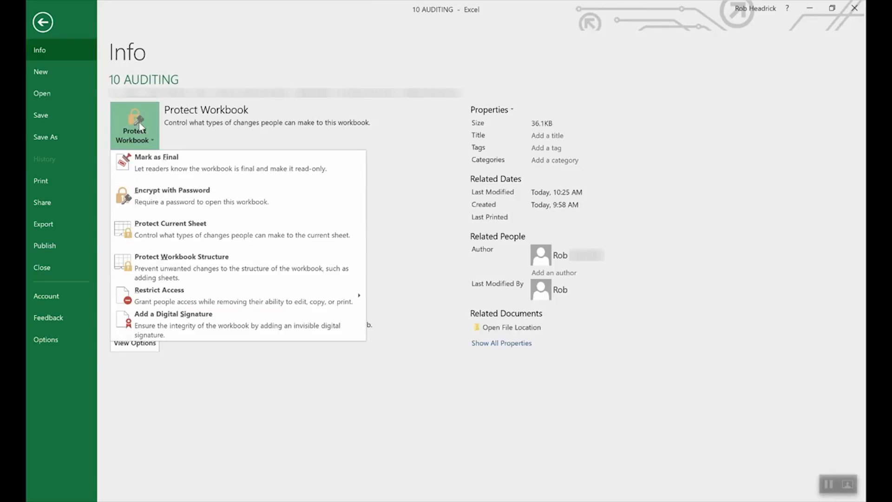
click(185, 230)
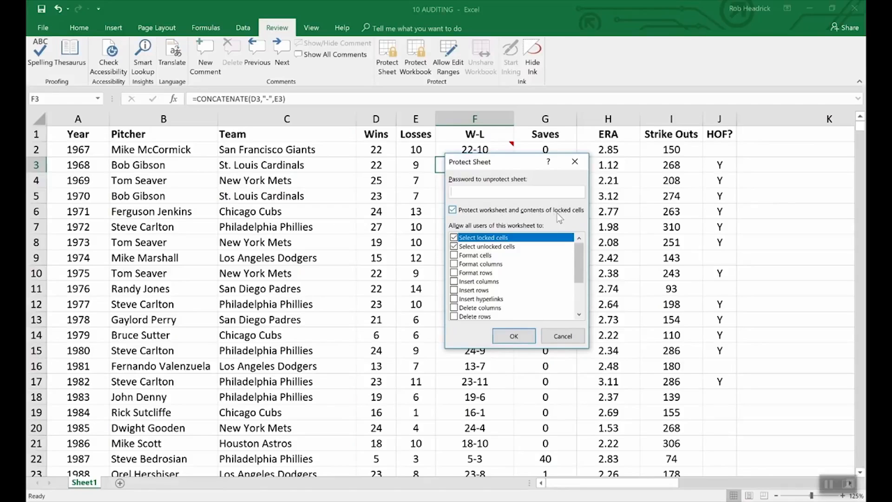
click(570, 338)
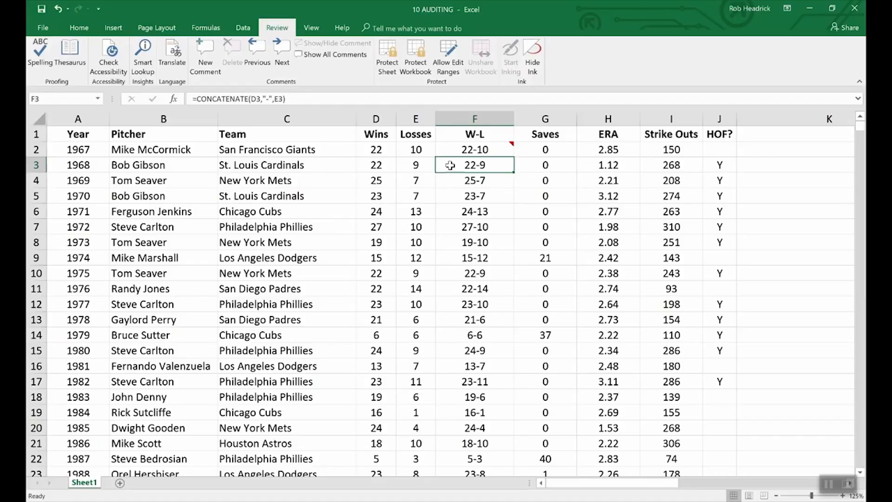
Tick Hidden on F3's Format Cells Protection tab so its formula is hidden.
right_click(482, 170)
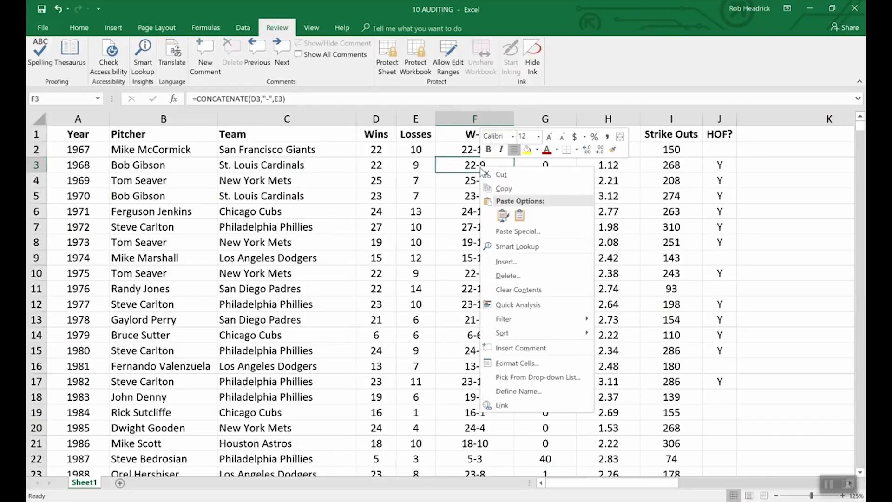
click(525, 364)
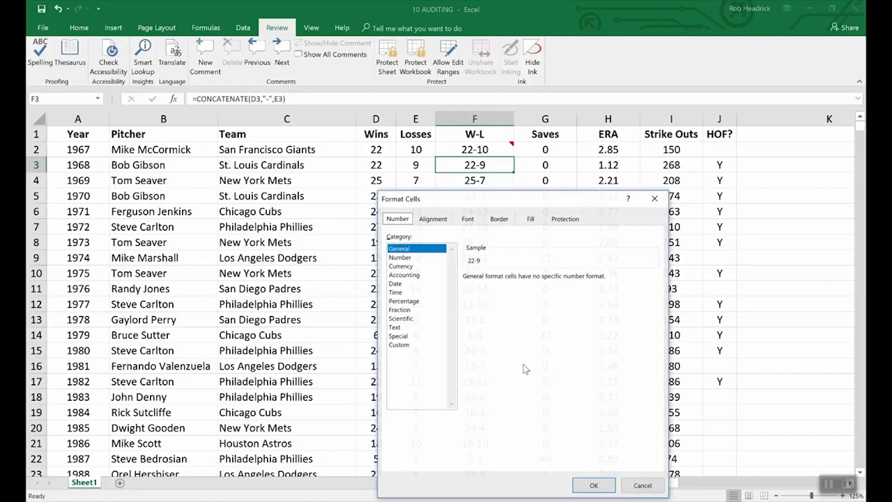
click(566, 219)
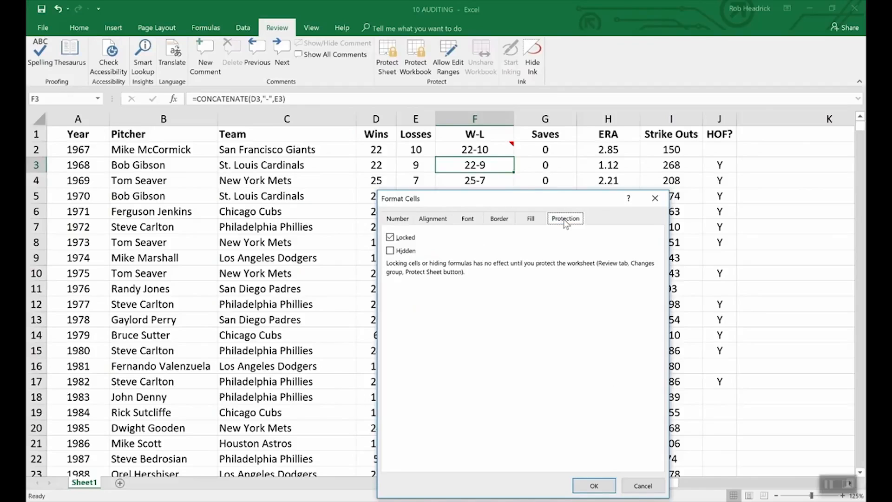
click(391, 252)
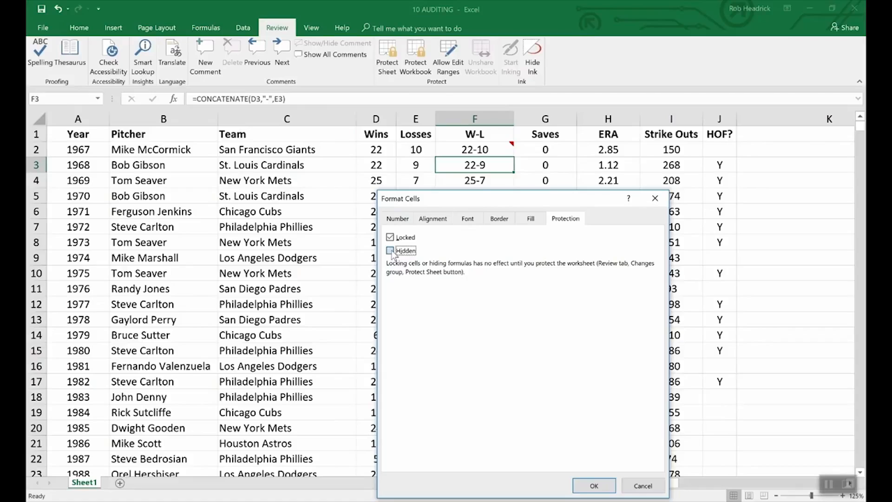
click(595, 486)
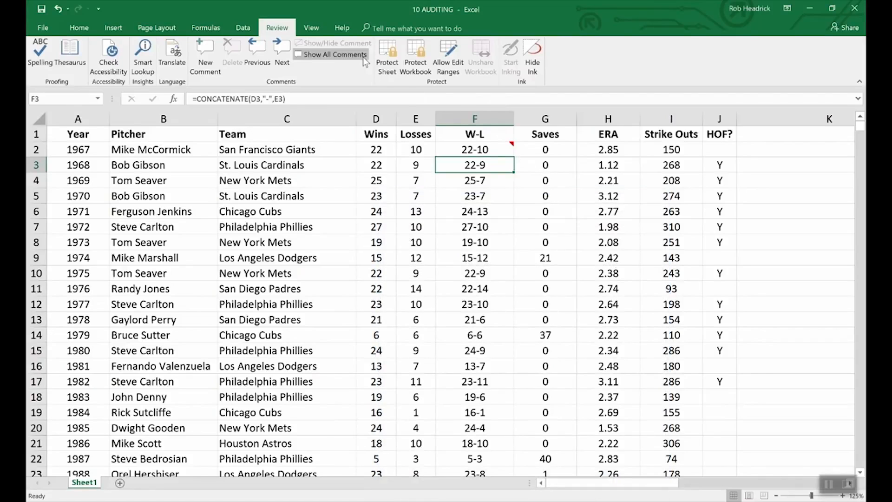
Protect the sheet with a password, entering it twice to confirm.
click(388, 52)
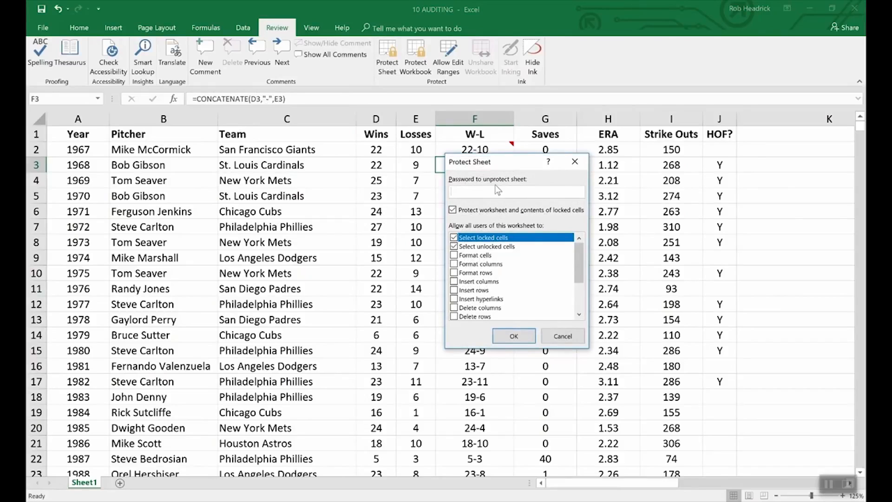
text(1234)
click(515, 338)
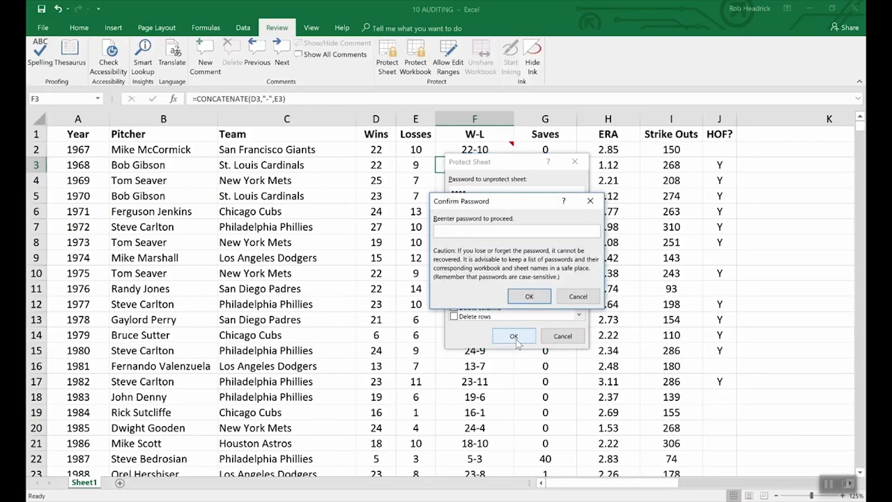
text(1234)
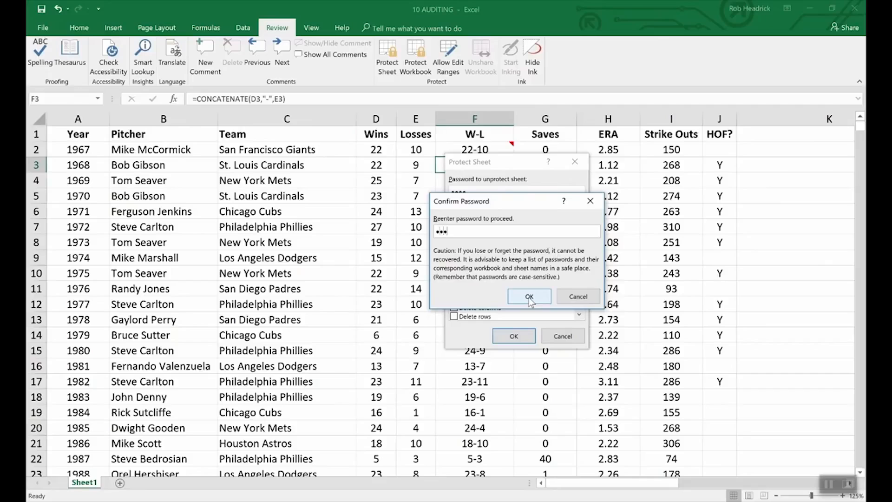
click(529, 298)
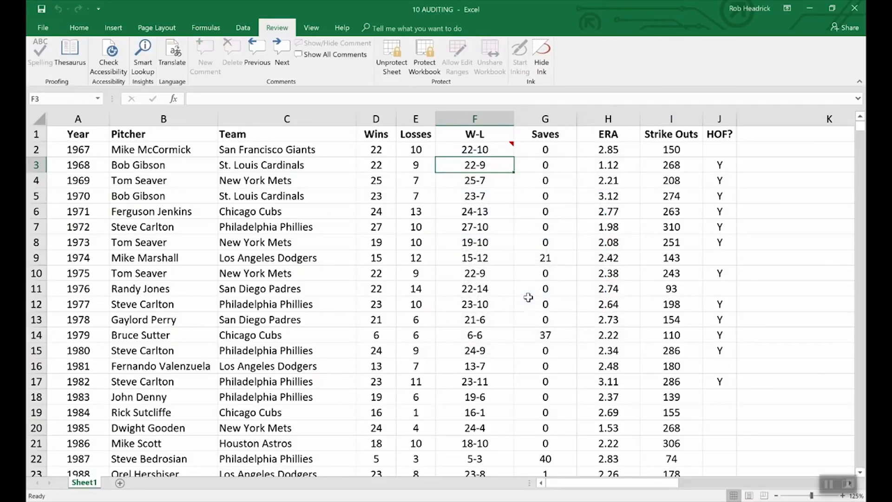
Check that F3's formula is hidden, then keep F2's comment always displayed.
key(Down)
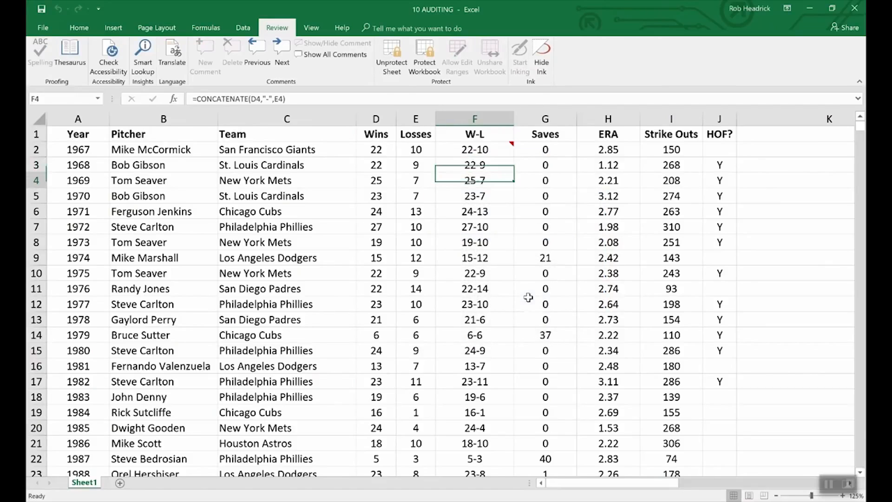
key(Up)
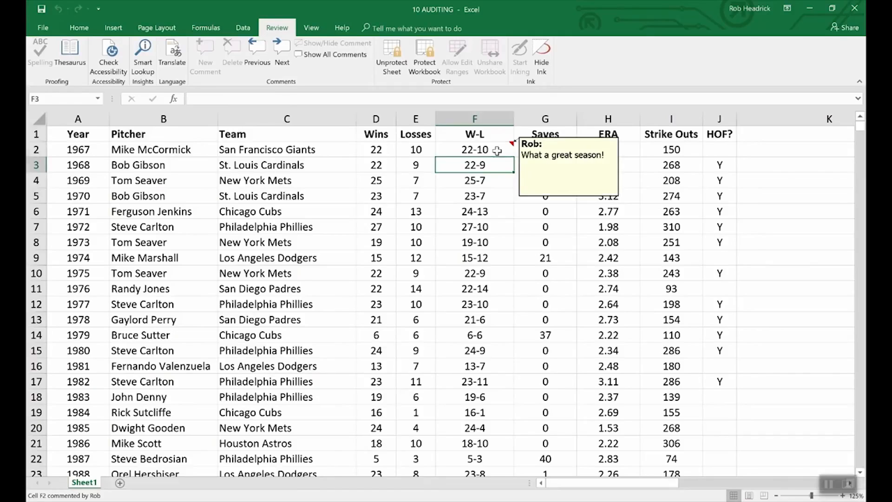
click(498, 150)
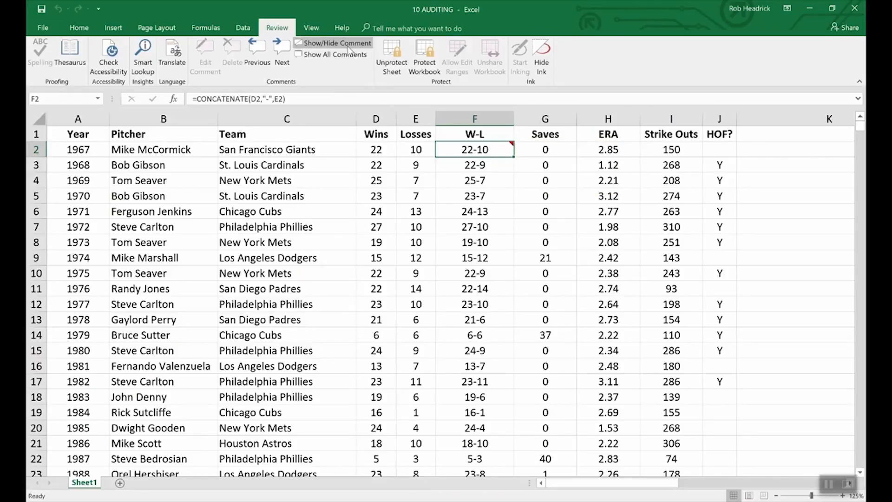
click(326, 43)
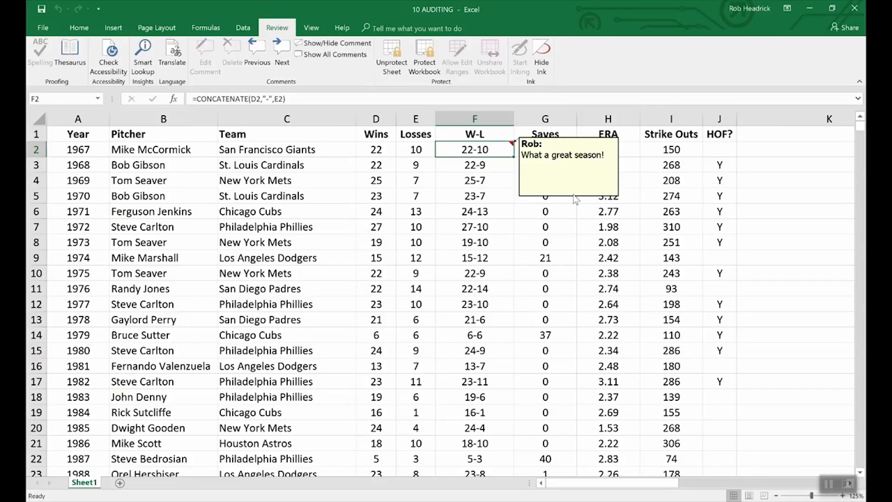
Unprotect the sheet by entering its password.
click(392, 53)
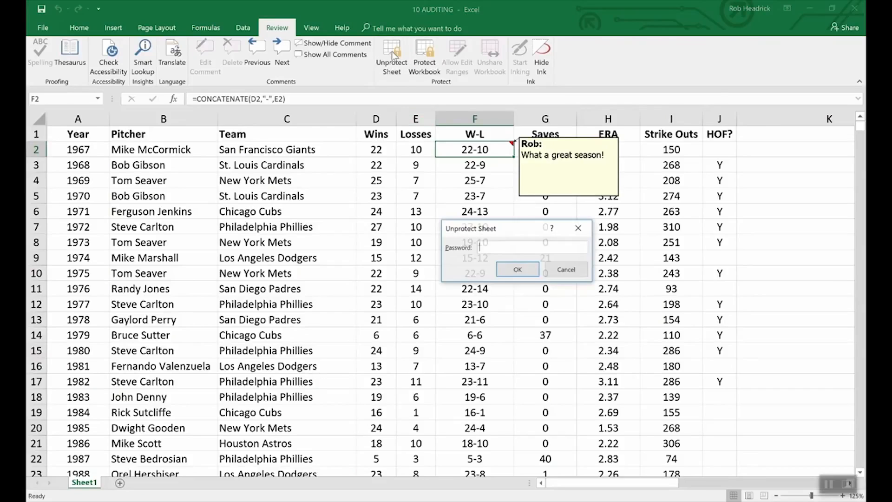
text(excel)
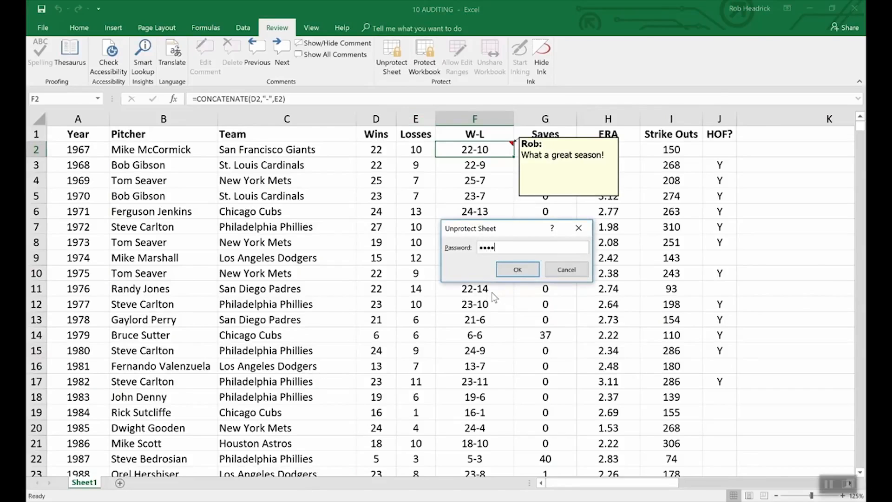
key(Return)
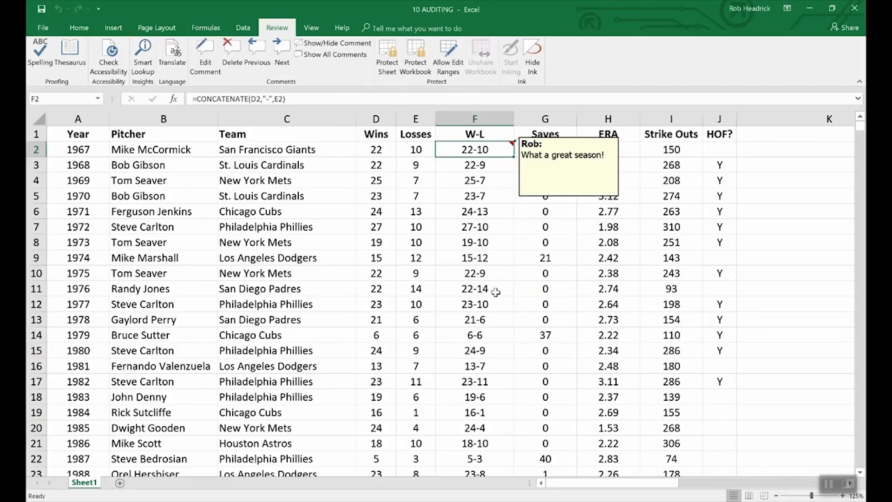
Check the Protection tab of the F2 comment's Format Comment settings, then cancel.
right_click(552, 200)
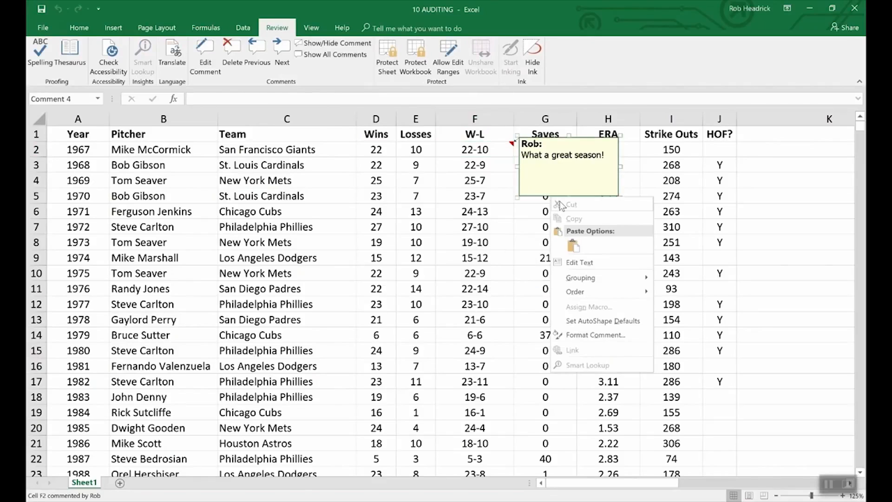
click(605, 336)
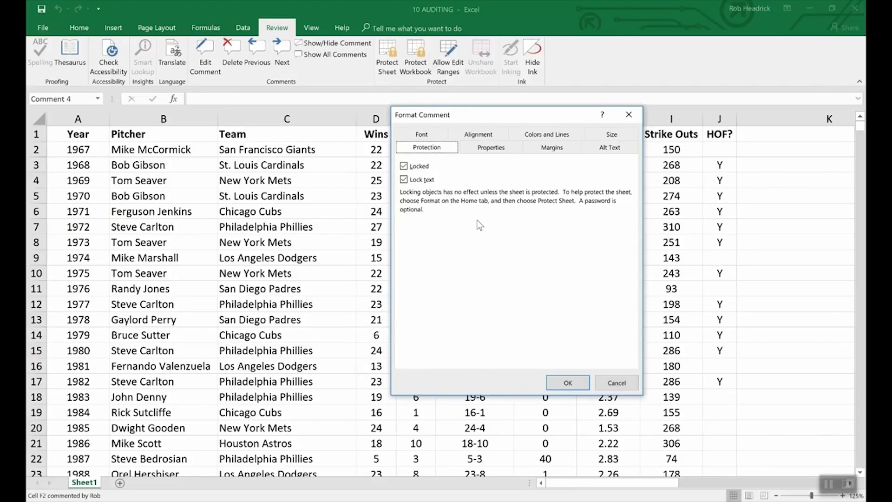
click(605, 382)
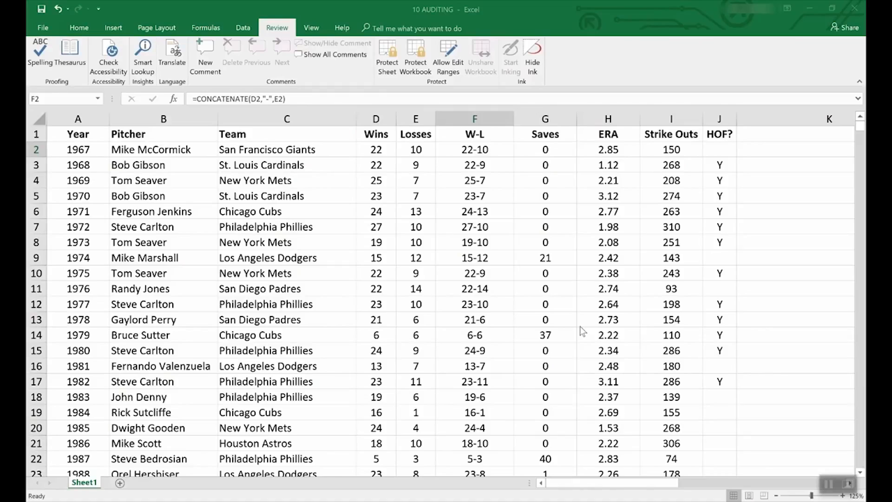
Open the File backstage Info page for the 10 AUDITING workbook.
click(41, 28)
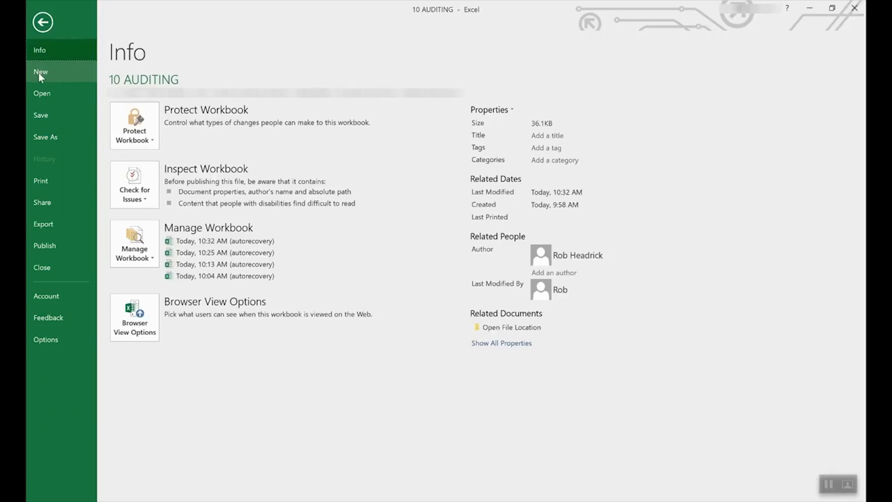
Scroll through the New template gallery and preview the Loan amortization schedule template.
click(39, 73)
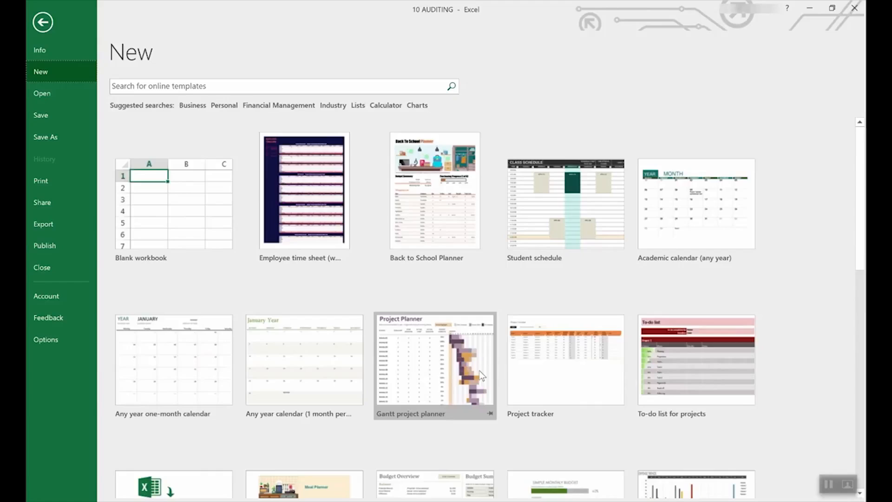
scroll(401, 411, down, 5)
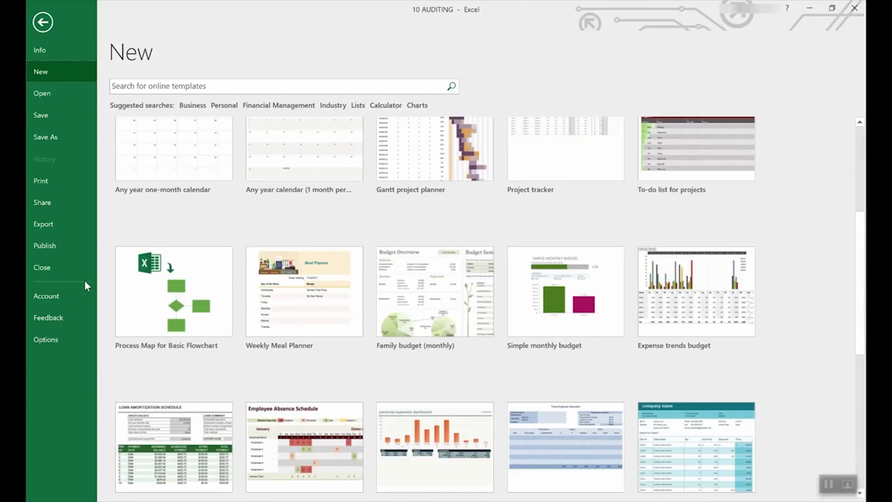
scroll(420, 310, down, 3)
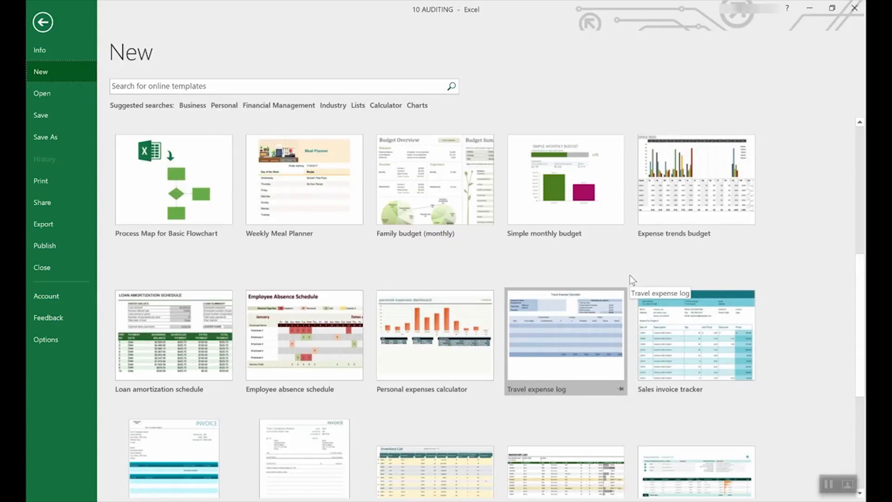
scroll(630, 275, up, 6)
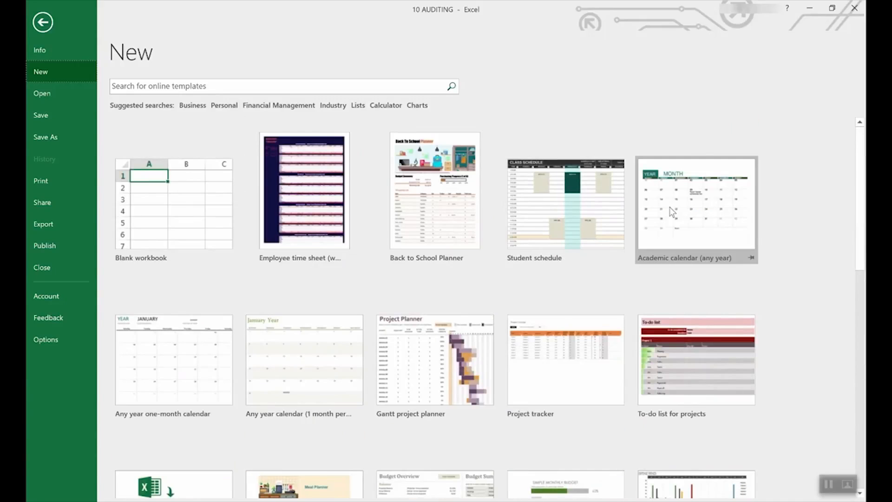
scroll(565, 311, down, 3)
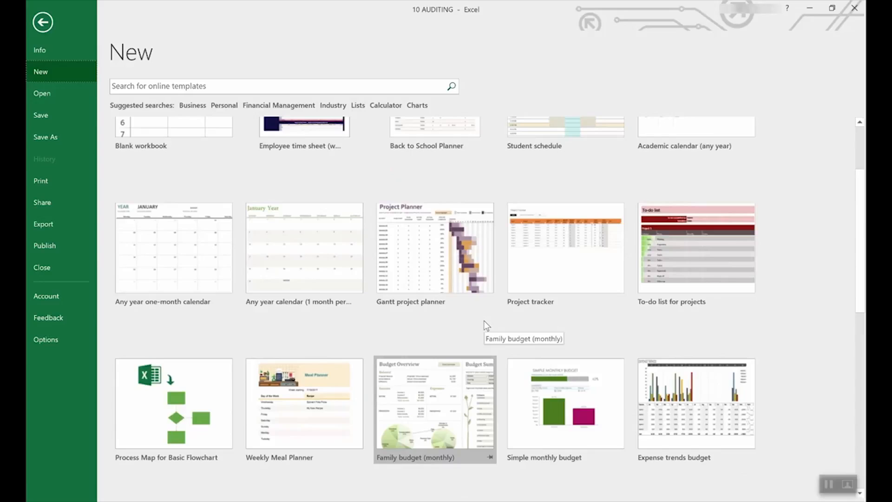
scroll(484, 320, down, 5)
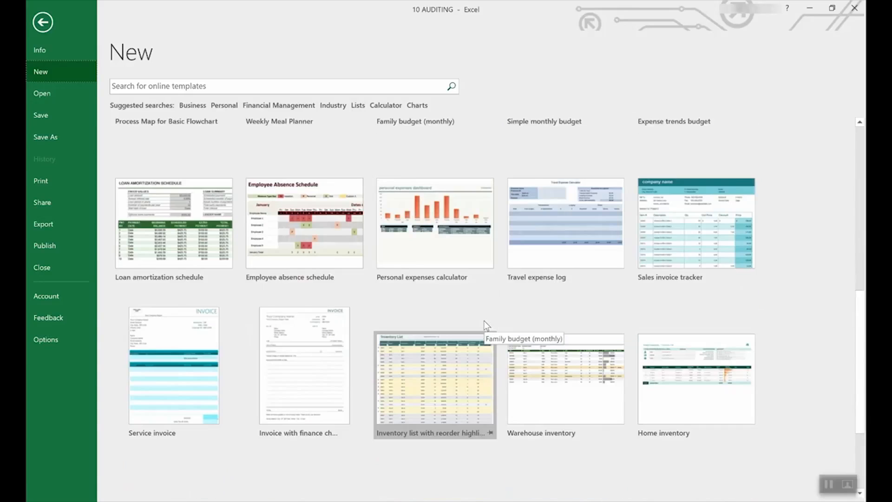
scroll(484, 320, up, 3)
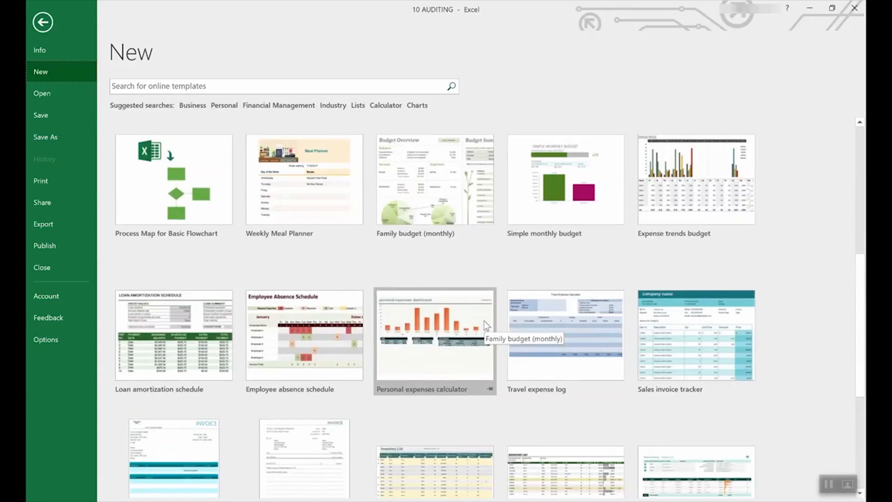
click(176, 320)
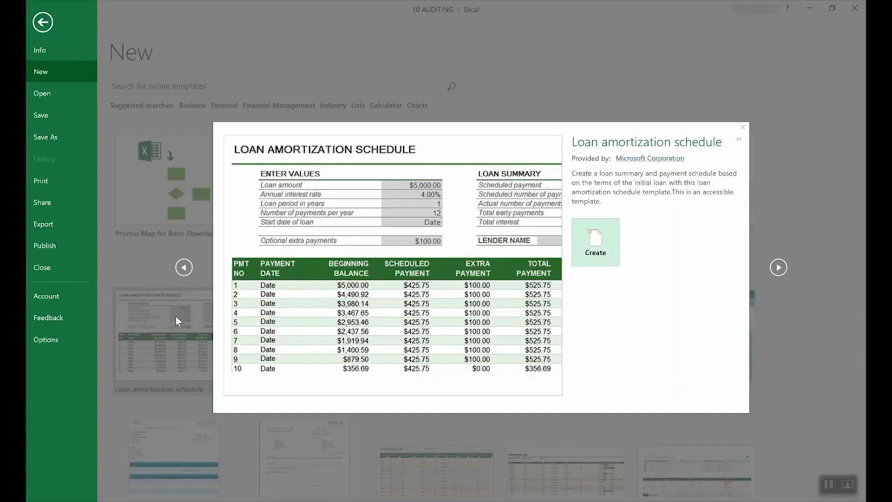
Create a workbook from the loan amortization template and view the input notes on E4 and E3.
click(609, 241)
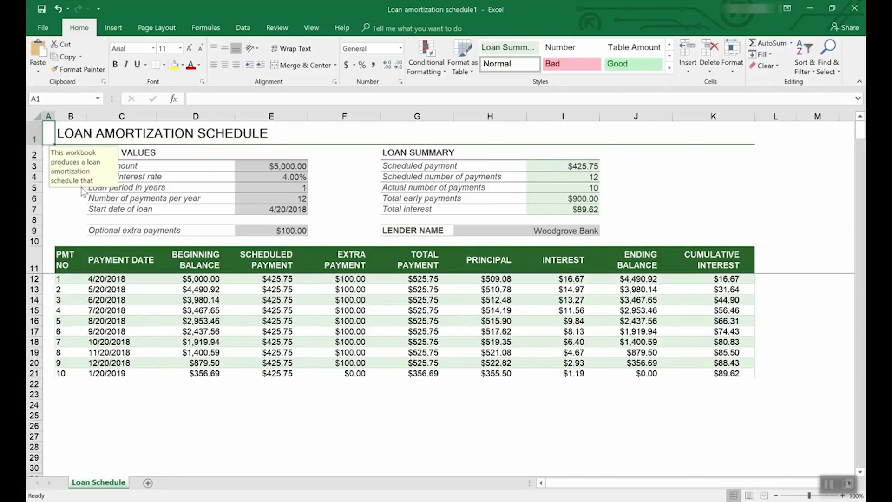
click(292, 177)
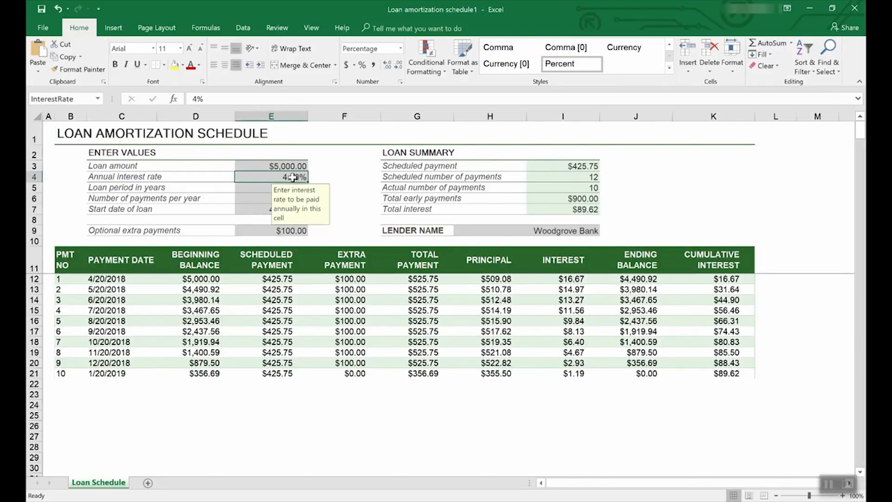
click(293, 167)
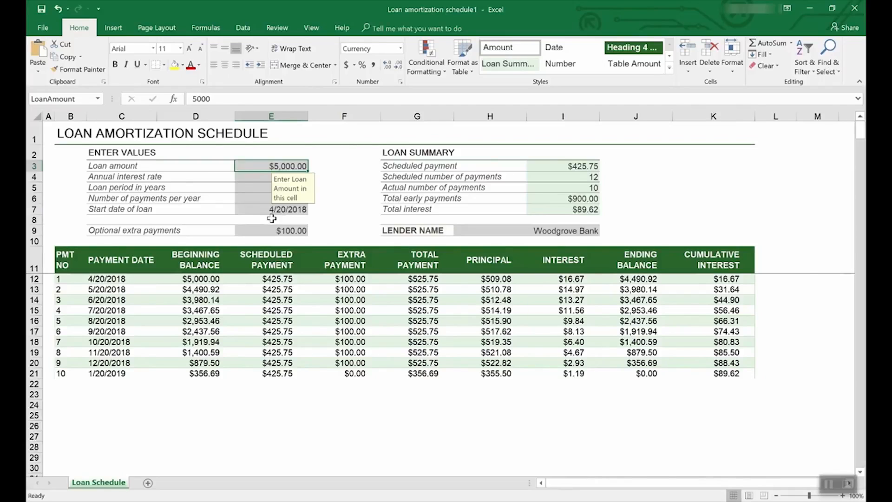
Browse the Lists templates under File > New, then return to the featured templates page.
click(44, 26)
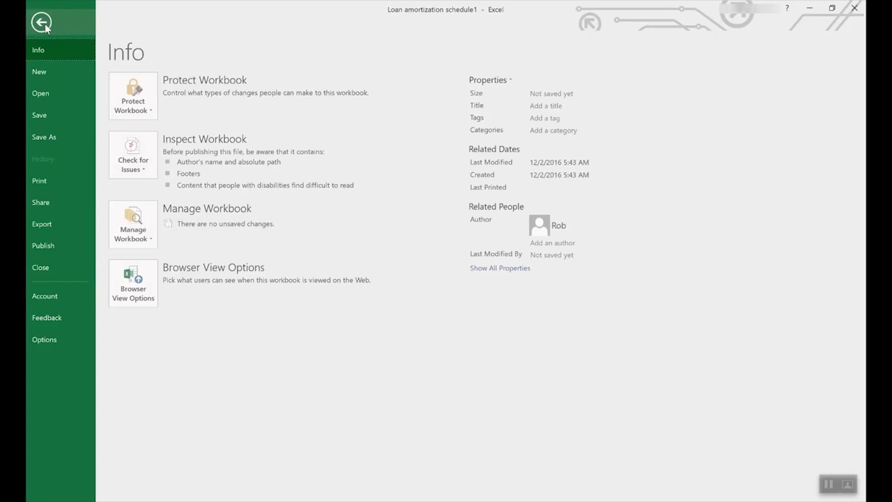
click(48, 69)
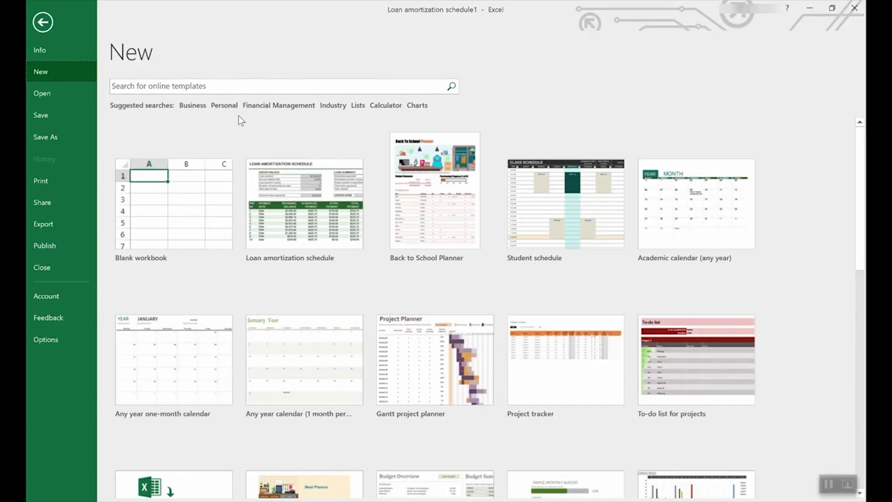
click(358, 105)
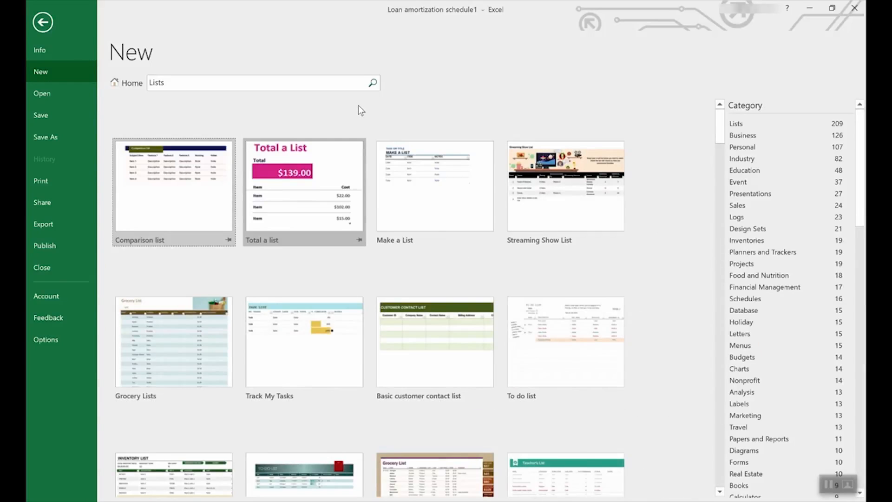
scroll(410, 302, down, 3)
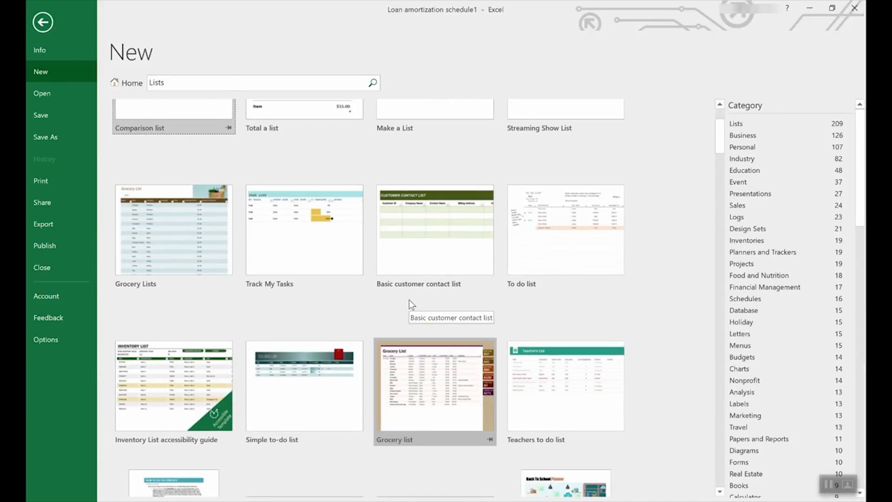
scroll(409, 300, down, 6)
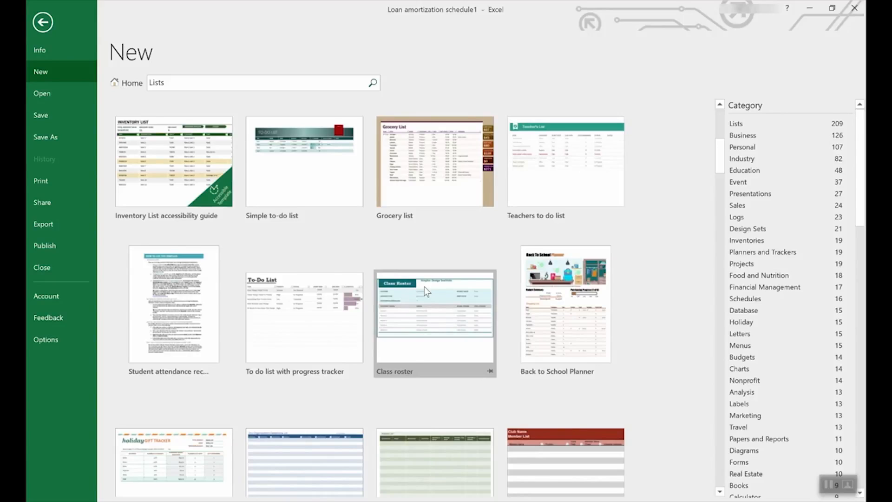
scroll(798, 250, down, 3)
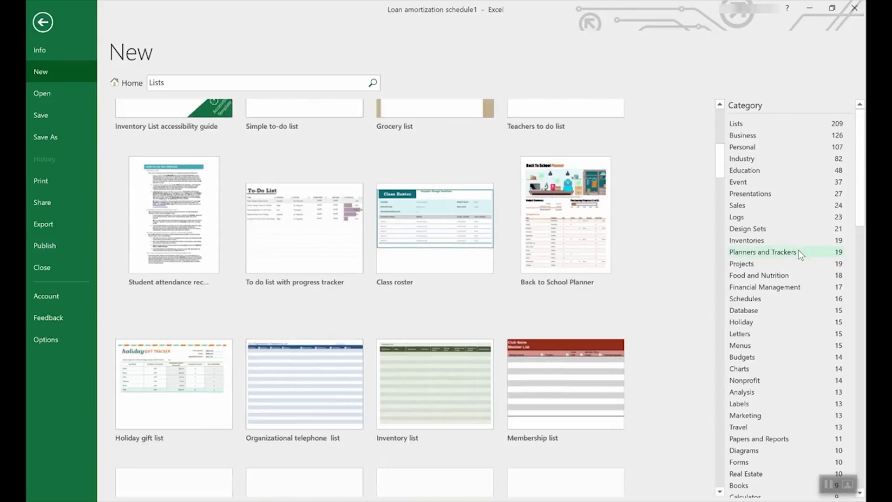
scroll(864, 215, down, 1)
drag(864, 215, 821, 181)
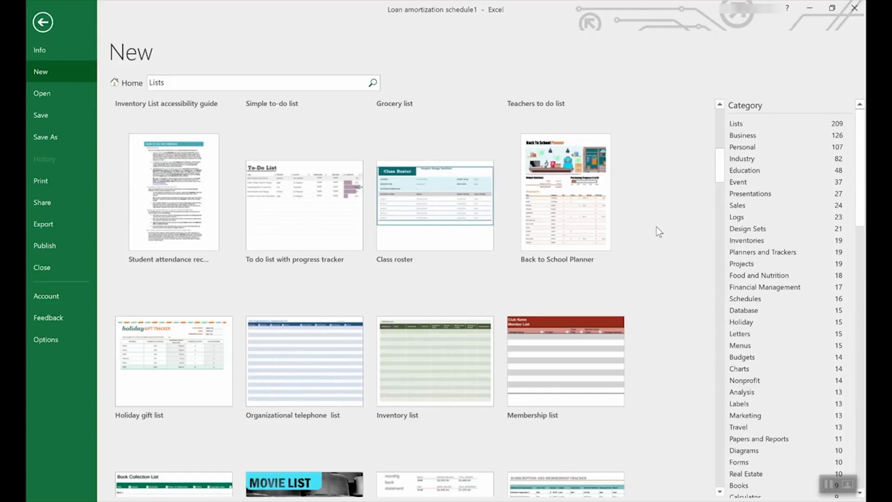
click(124, 86)
Create a new workbook from the Employee time sheet (weekly, monthly, yearly) template.
scroll(502, 305, down, 5)
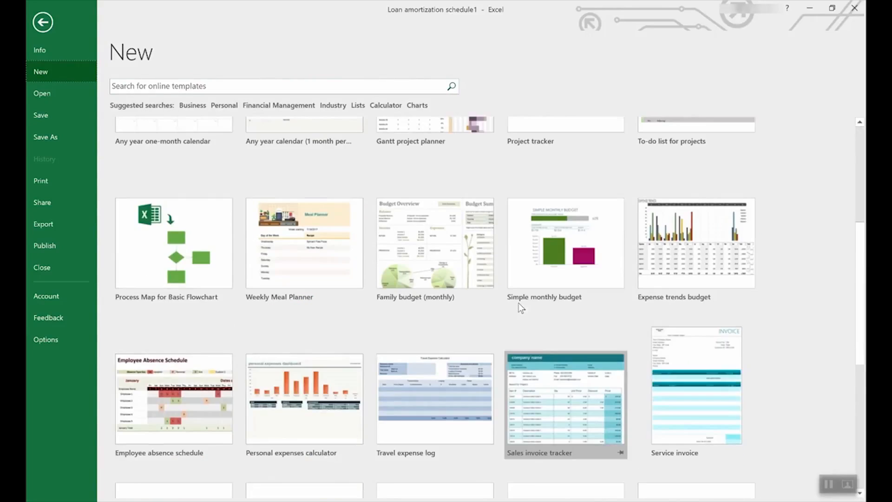
scroll(520, 307, down, 6)
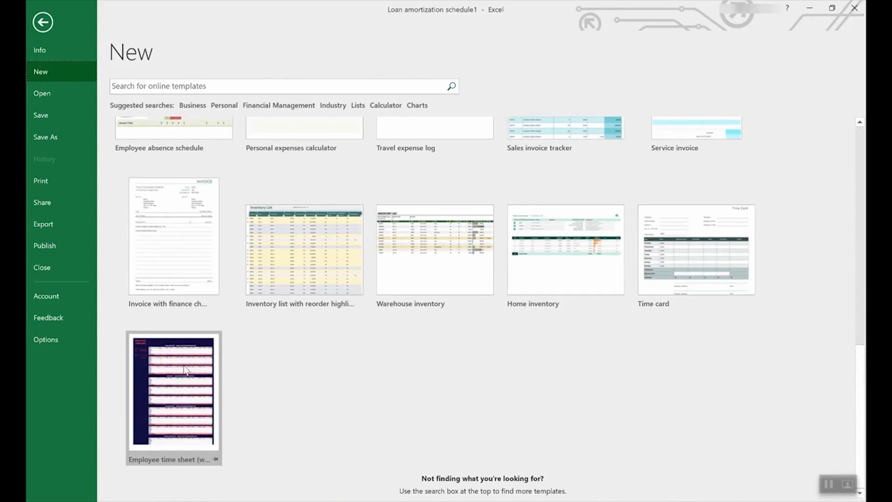
click(168, 371)
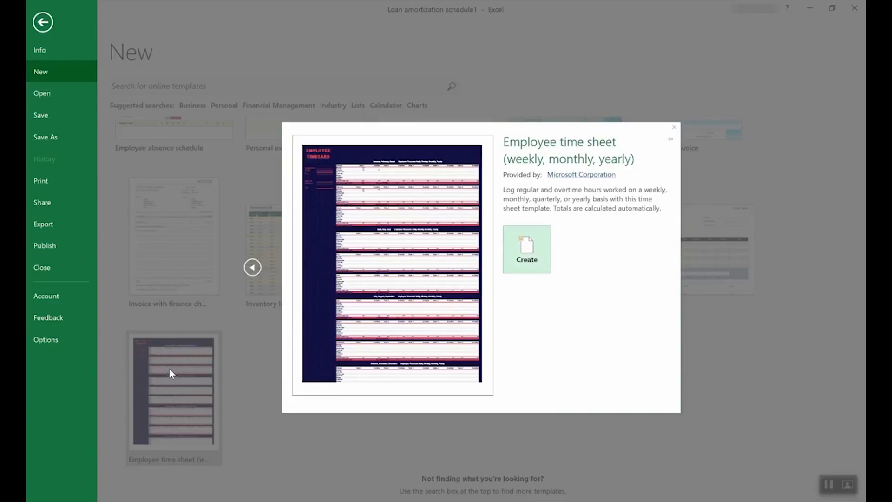
click(536, 249)
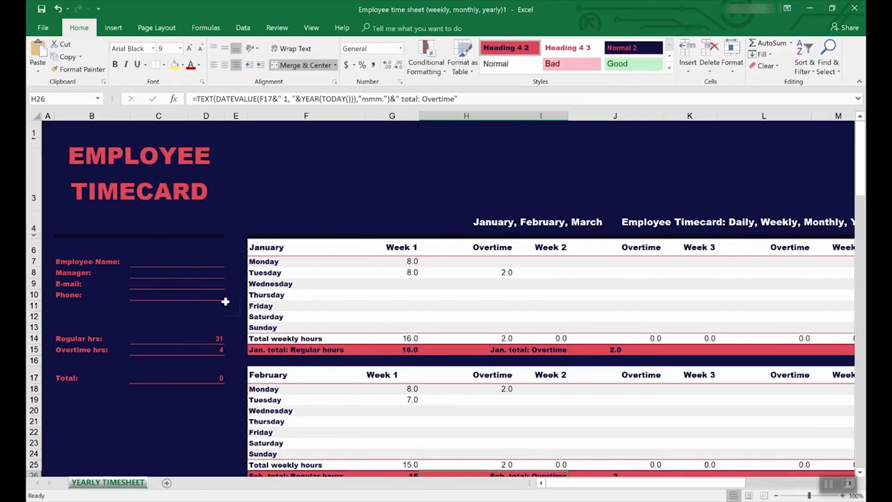
Inspect the Regular hrs (C14) and Overtime hrs (C15) total formulas.
click(166, 340)
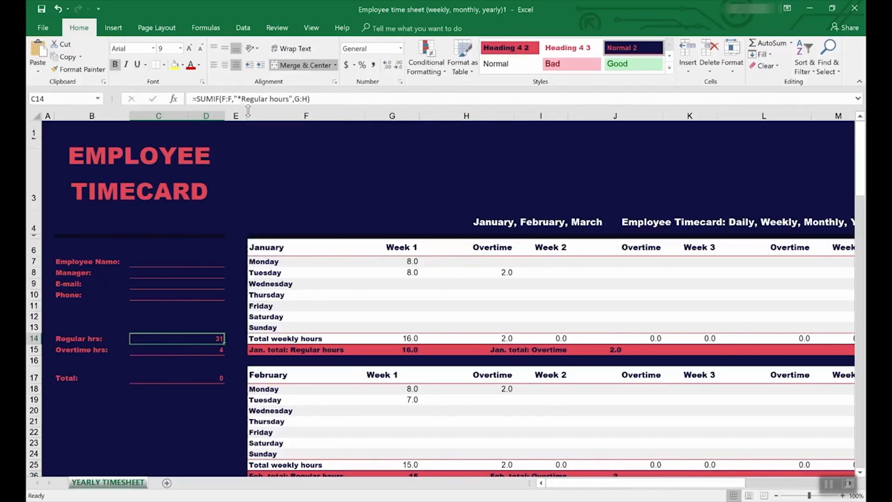
click(207, 351)
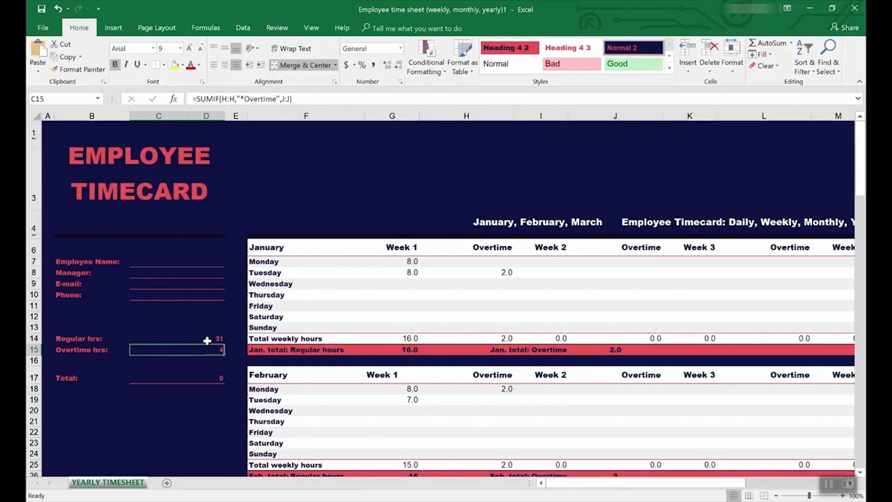
click(274, 29)
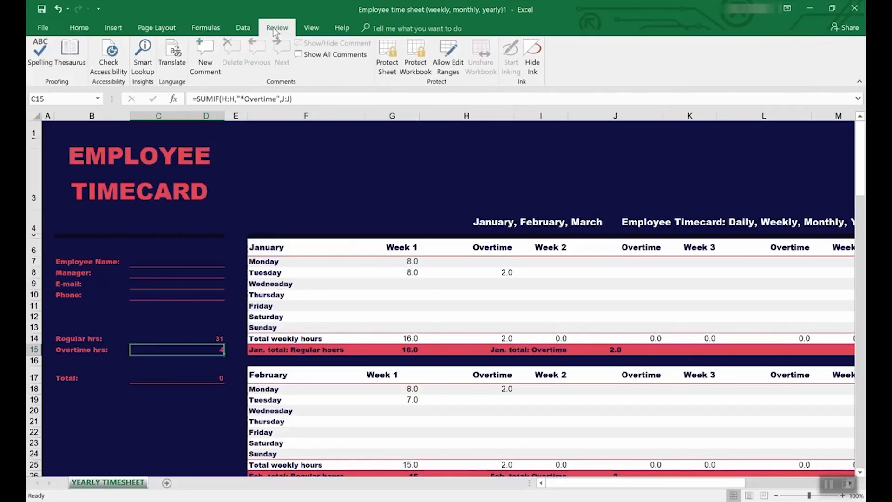
Trace precedents of the Overtime hrs total in C15, then select the Regular hrs total in C14.
click(206, 28)
click(456, 45)
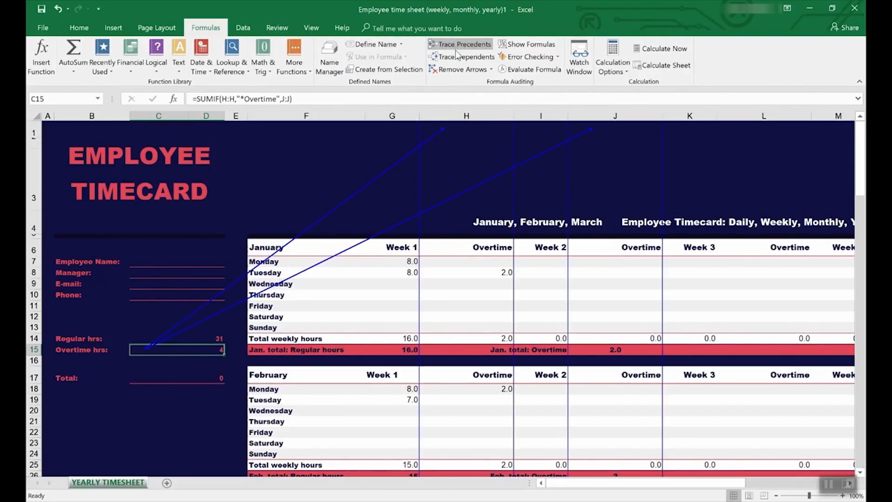
scroll(456, 341, down, 7)
scroll(457, 341, up, 7)
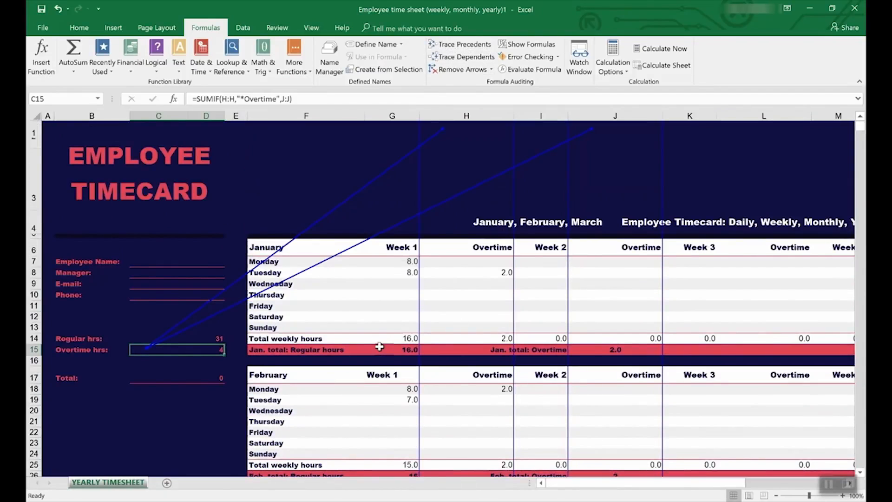
click(181, 339)
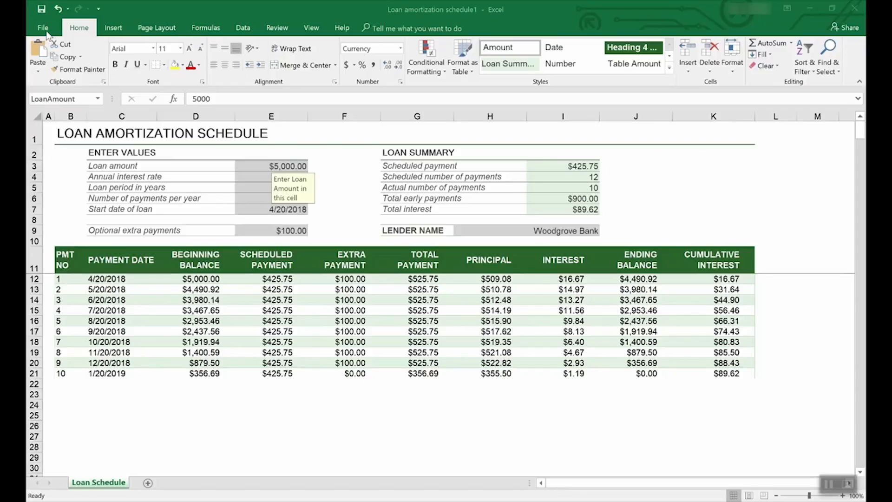
click(47, 28)
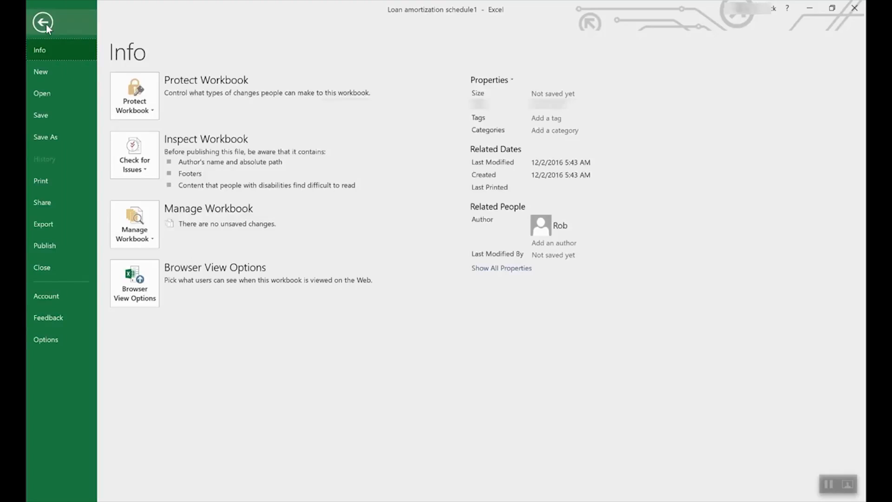
click(57, 138)
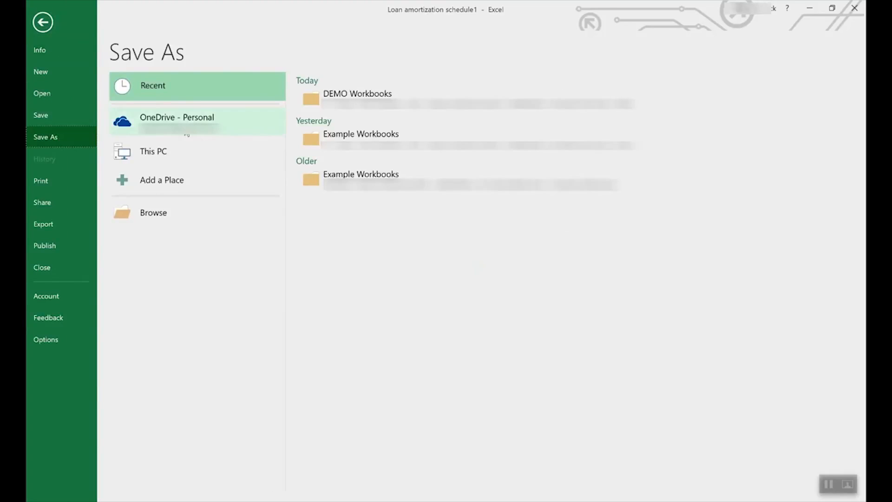
click(191, 119)
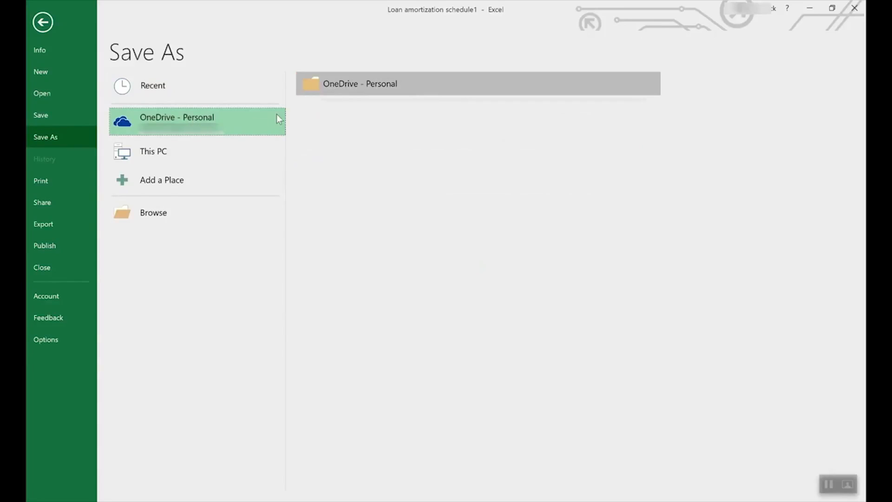
click(169, 149)
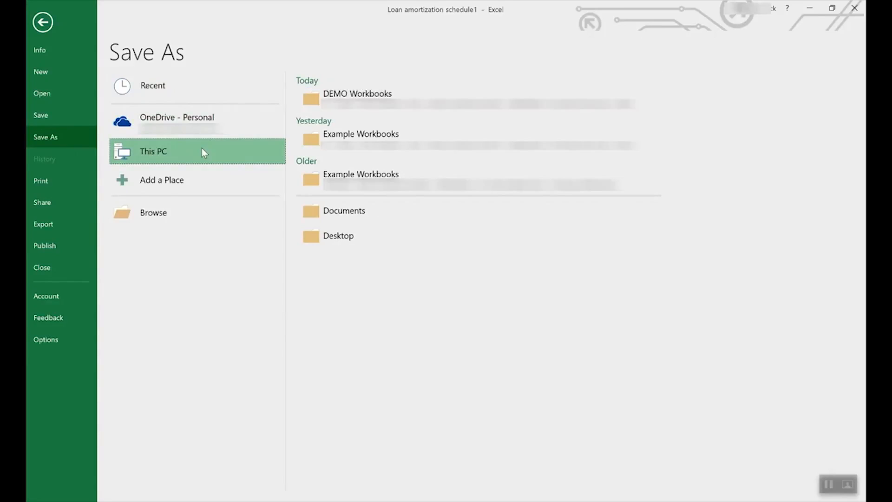
click(251, 144)
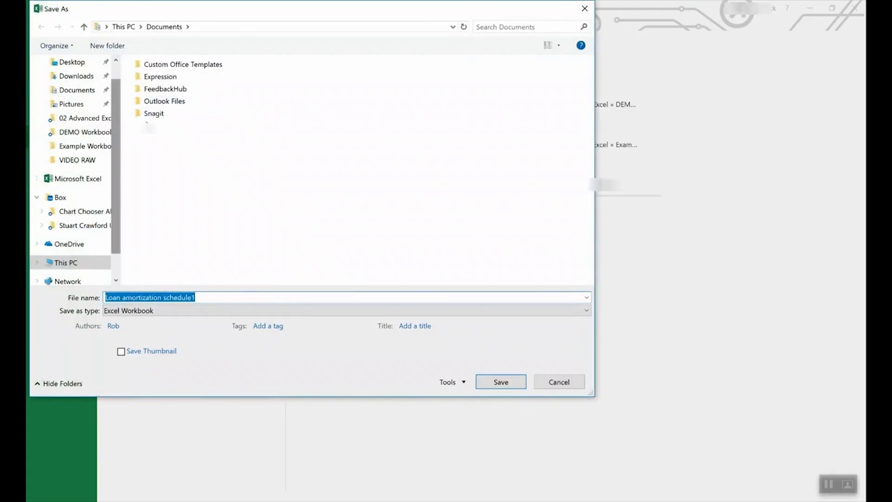
click(168, 311)
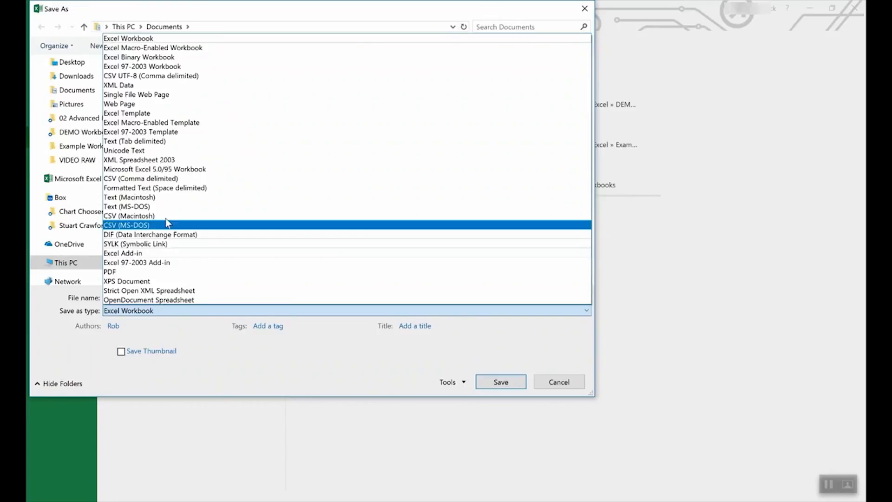
click(147, 114)
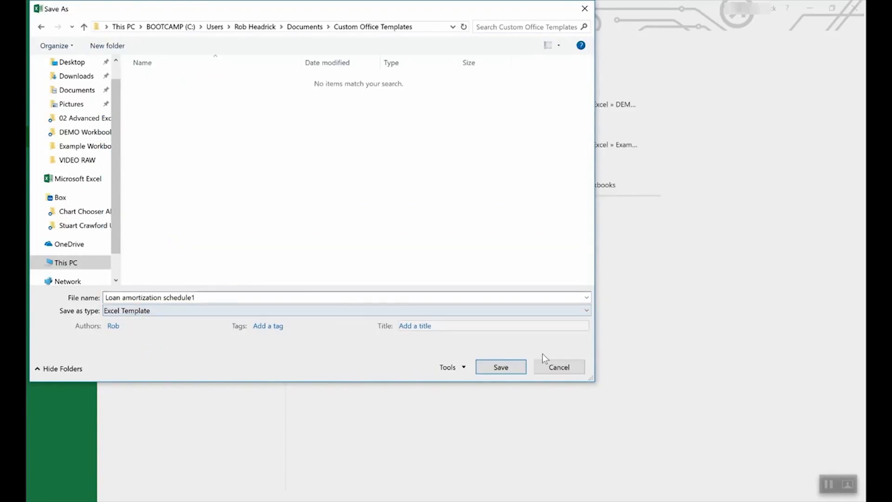
click(560, 367)
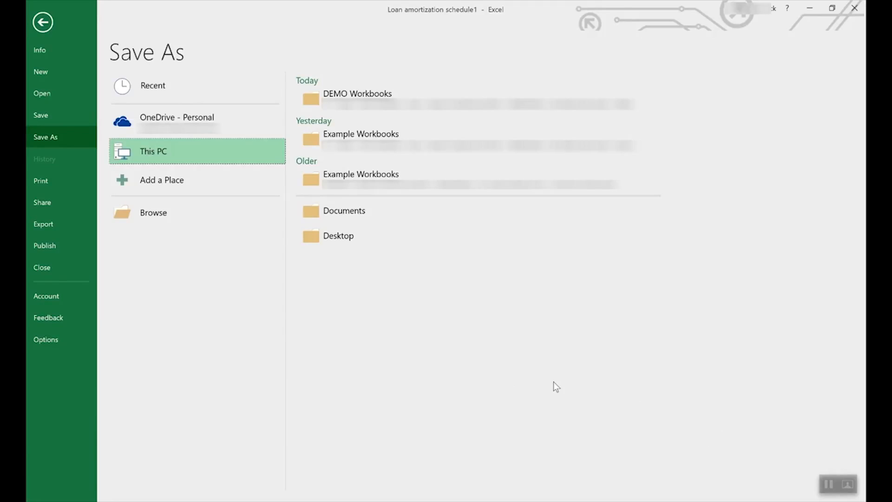
click(42, 22)
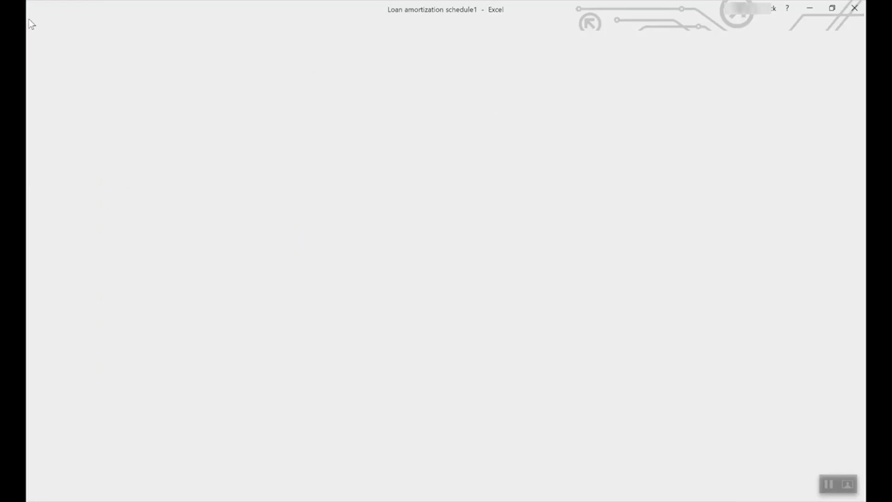